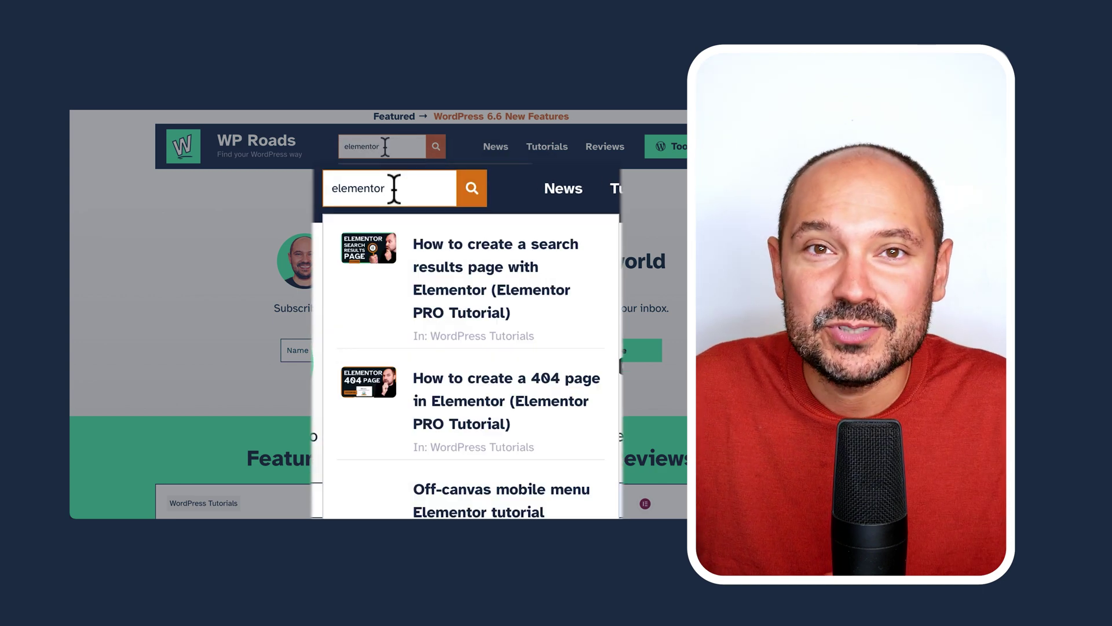
Step: Search the site for 'wordpress' and 'shirt', then open the Shirt – Cream product page
key("ctrl+a")
key("BackSpace")
type("wordpress")
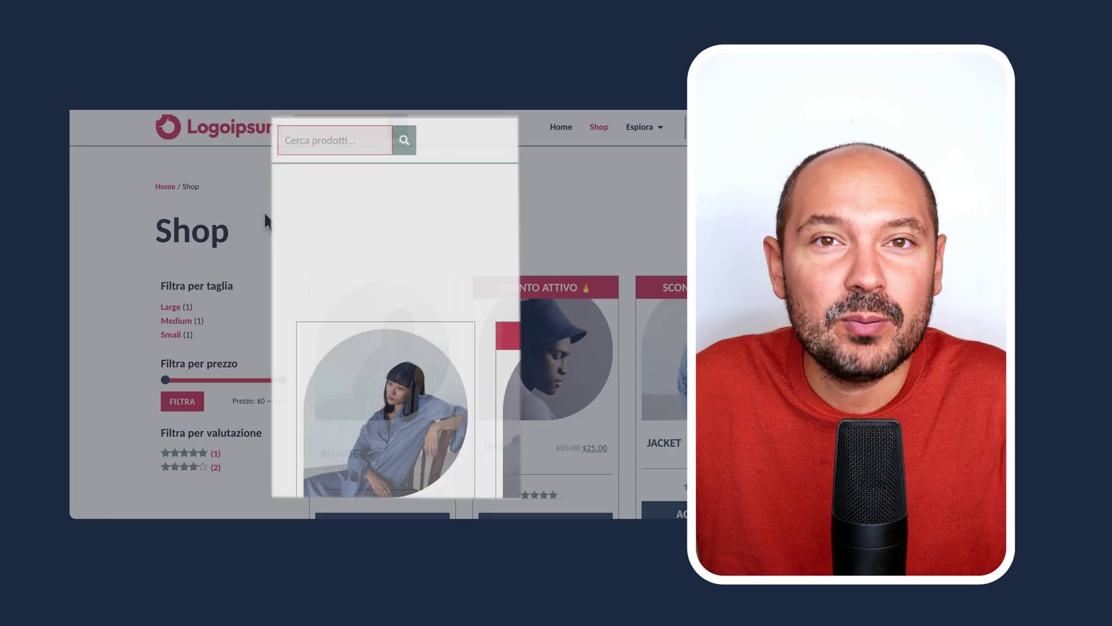
type("shirt")
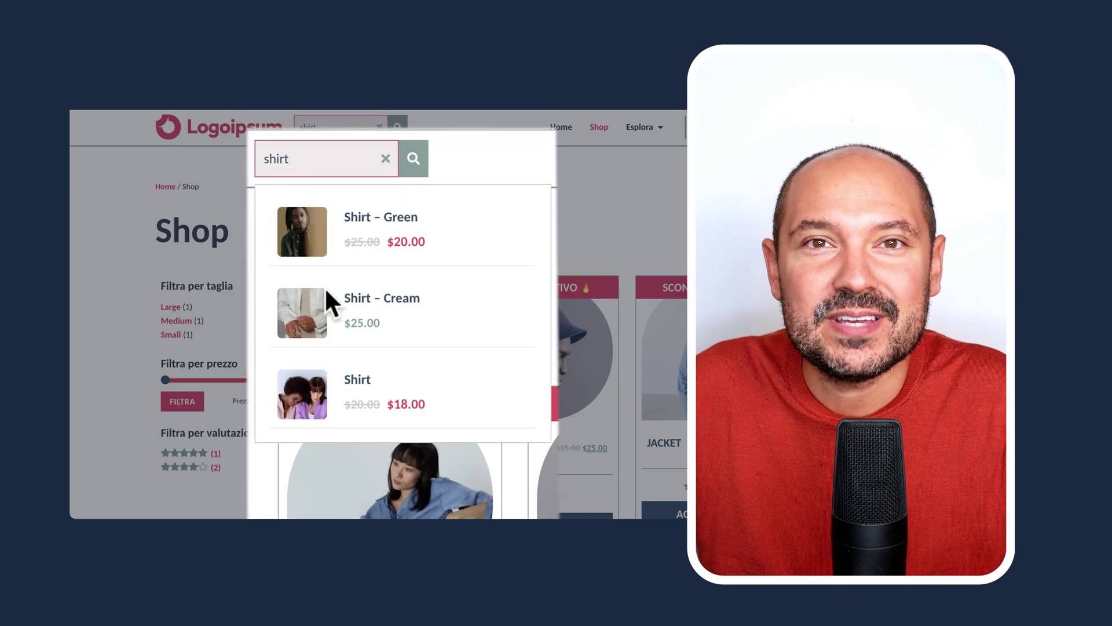
left_click(409, 320)
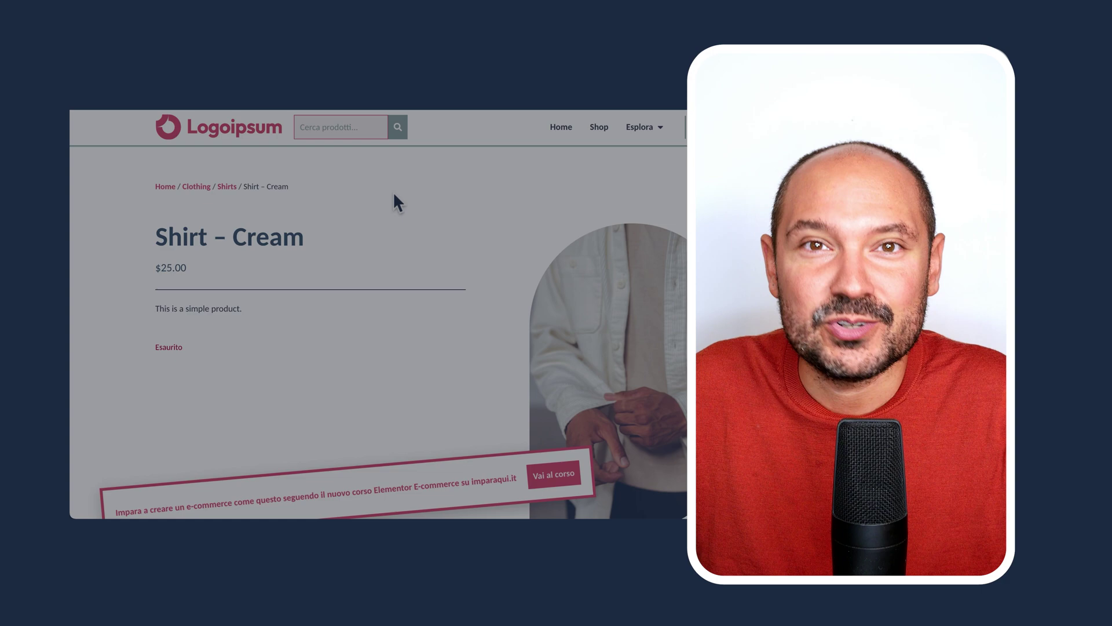
Step: Search for 'jacket', then open the site's Header template in Elementor
left_click(341, 126)
type("jacket")
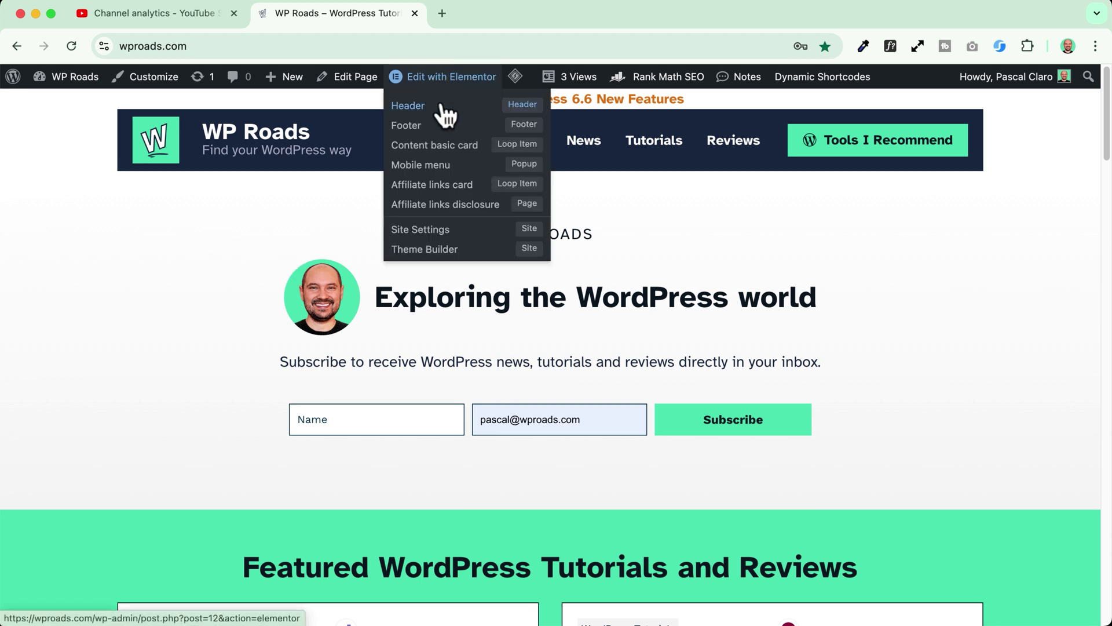
left_click(446, 107)
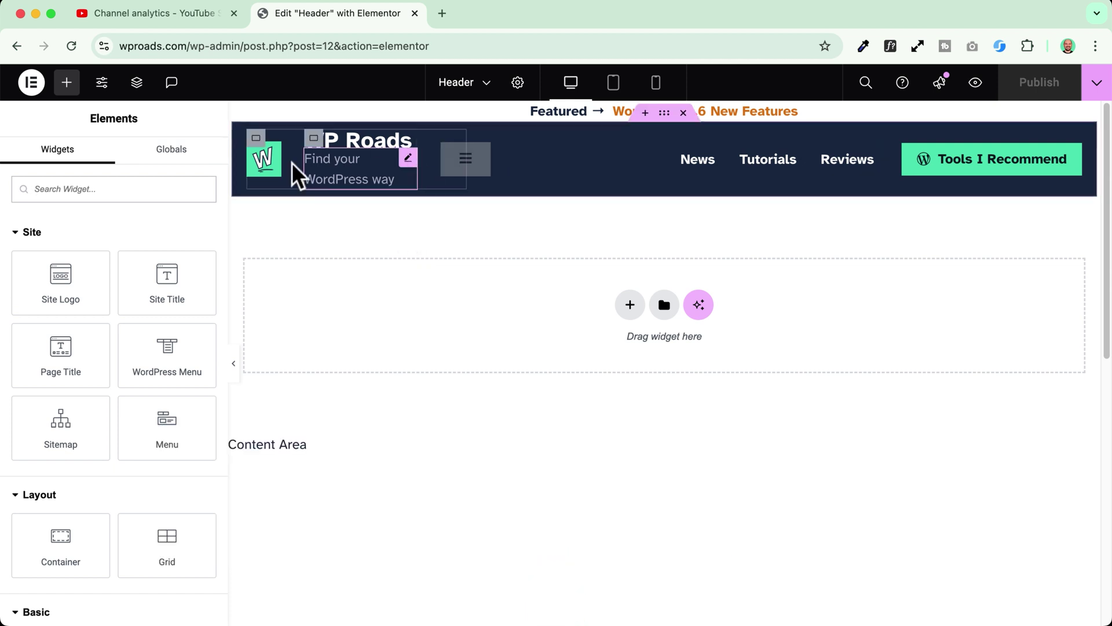
Step: Find the Search widget and place it in the header beside the menu icon
left_click(129, 190)
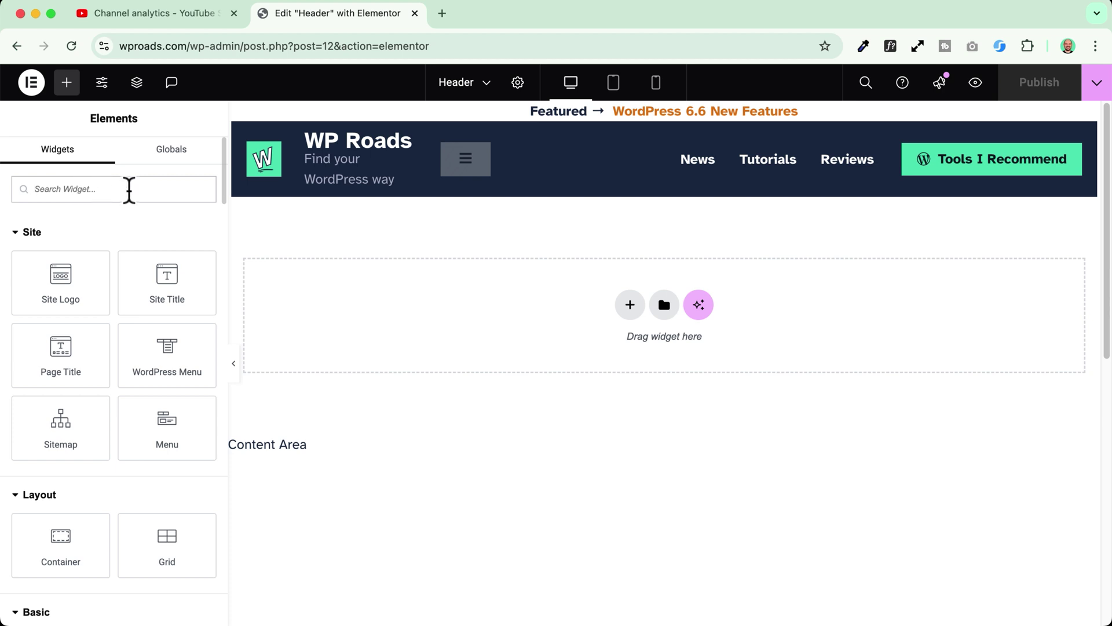
type("search")
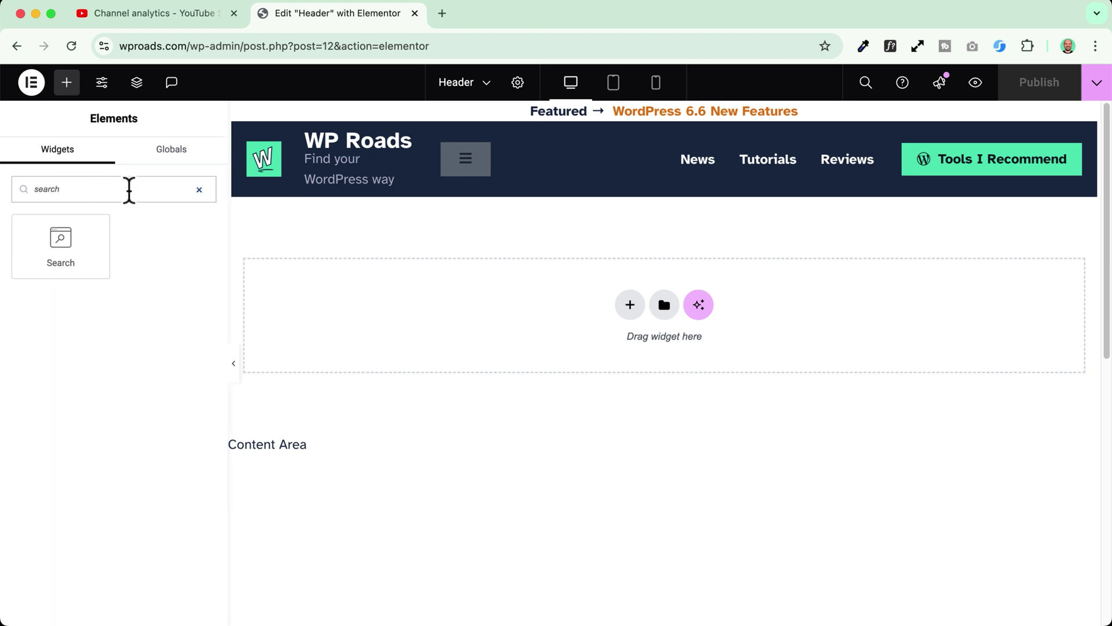
left_click_drag(55, 240, 529, 165)
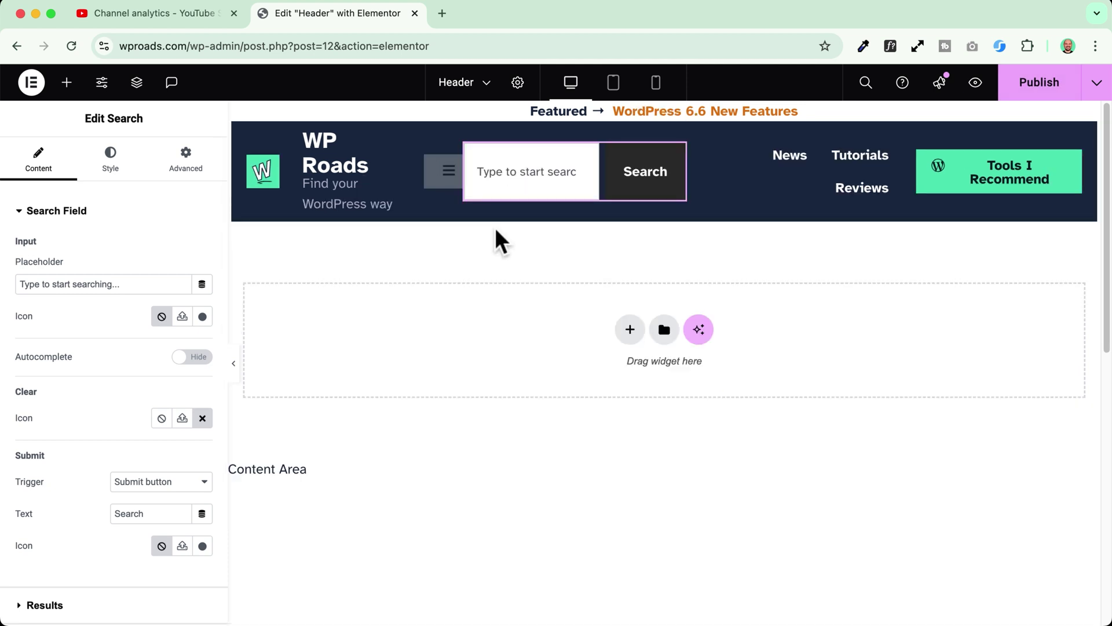
Step: Set the search widget's typography to the Small Paragraph global font style
left_click(110, 159)
left_click(181, 247)
left_click(159, 590)
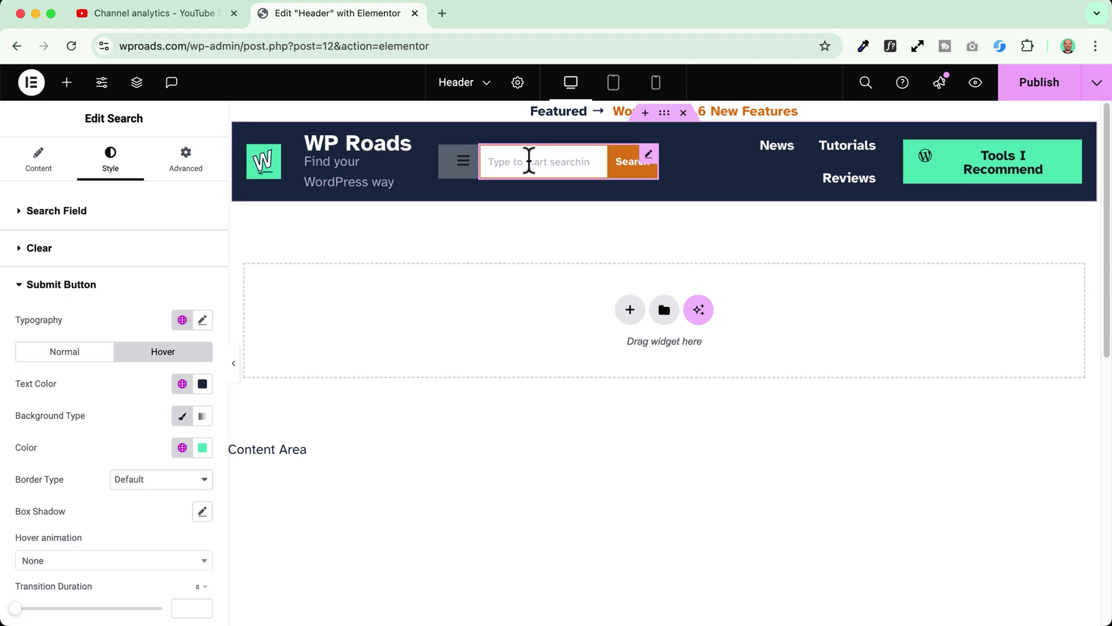
left_click(42, 166)
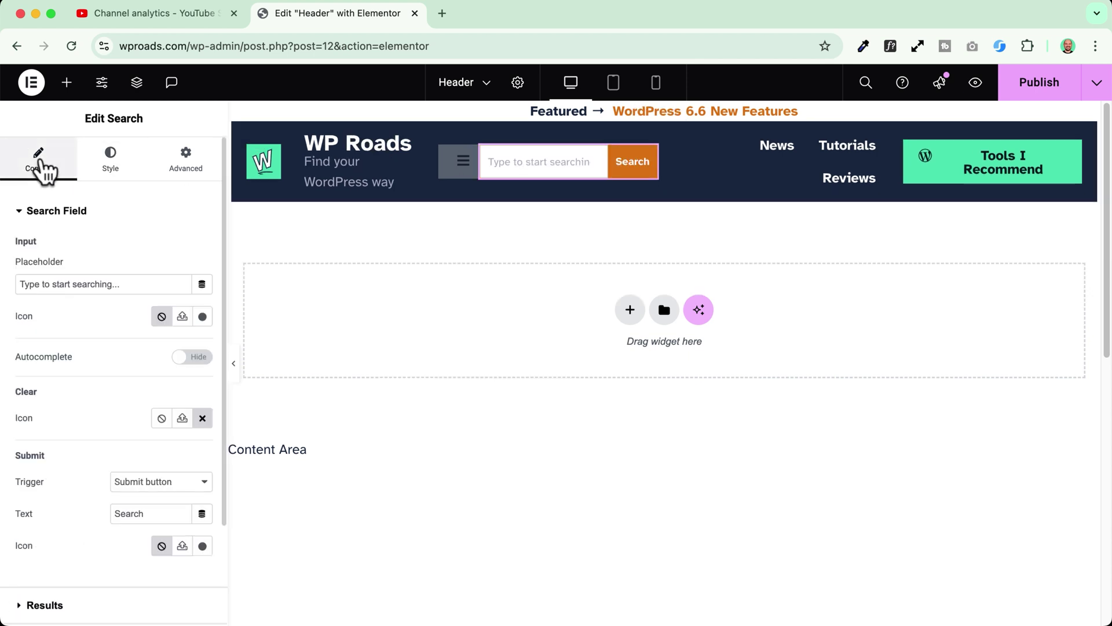
left_click_drag(122, 284, 20, 284)
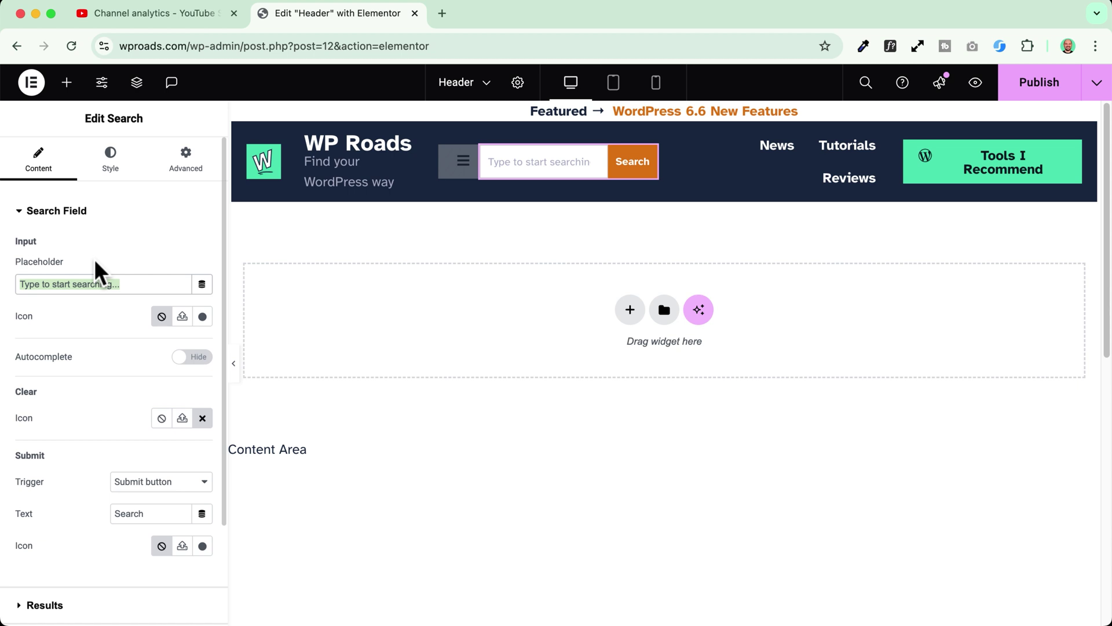
Step: Set the placeholder to 'Search in the blog...', enable autocomplete, and set Clear Icon to None
type("Search in th")
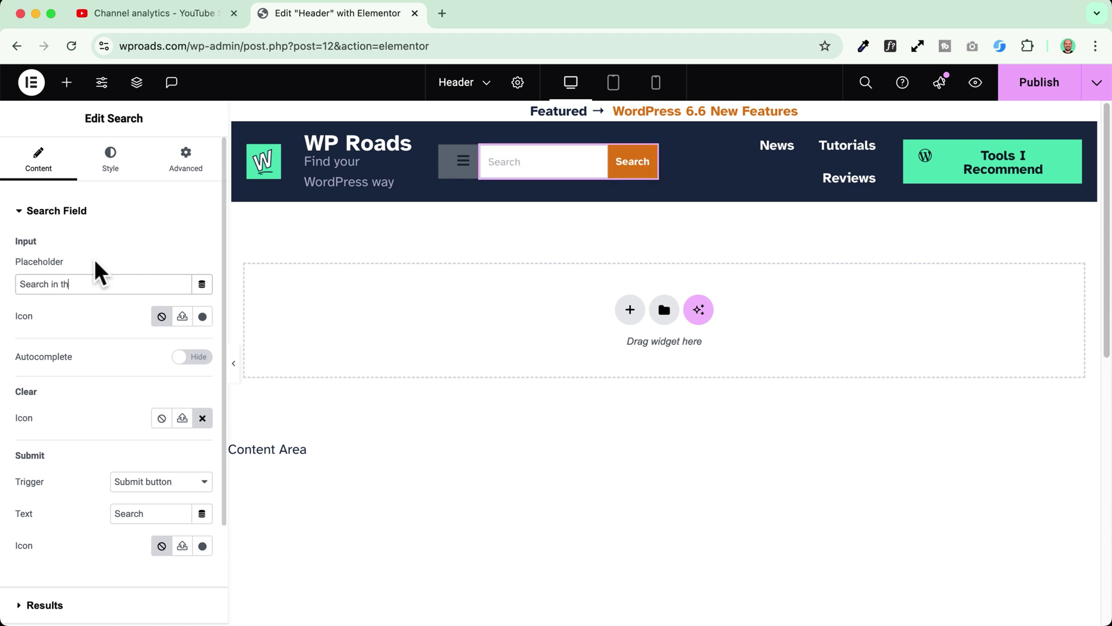
type("e blog...")
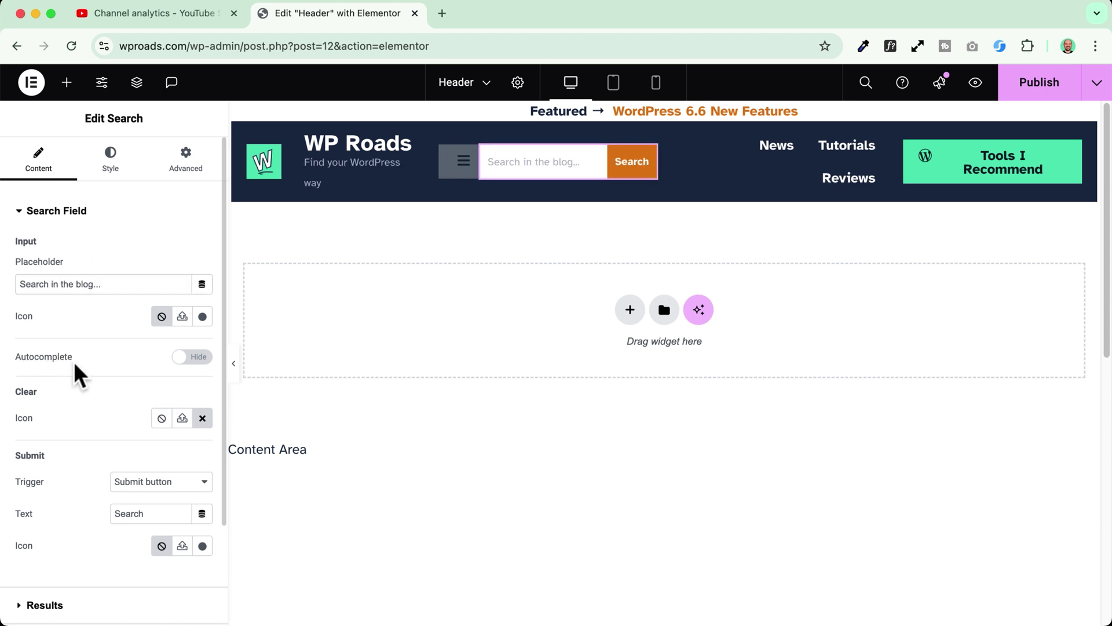
left_click(194, 359)
scroll(99, 367, "down", 4)
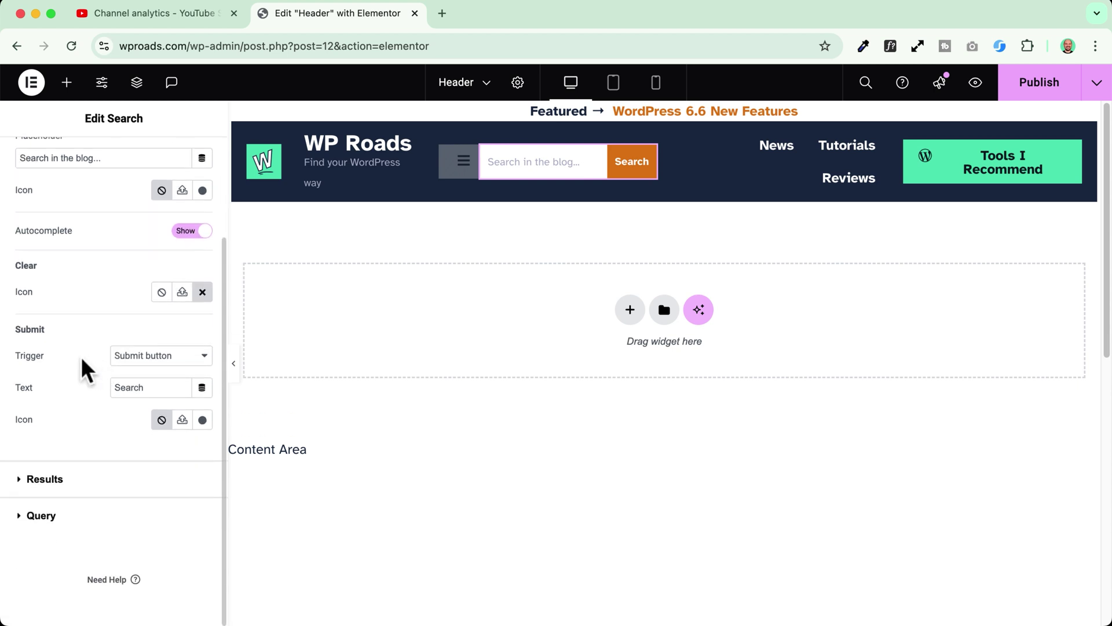
left_click(162, 291)
scroll(35, 383, "up", 1)
left_click_drag(16, 378, 59, 379)
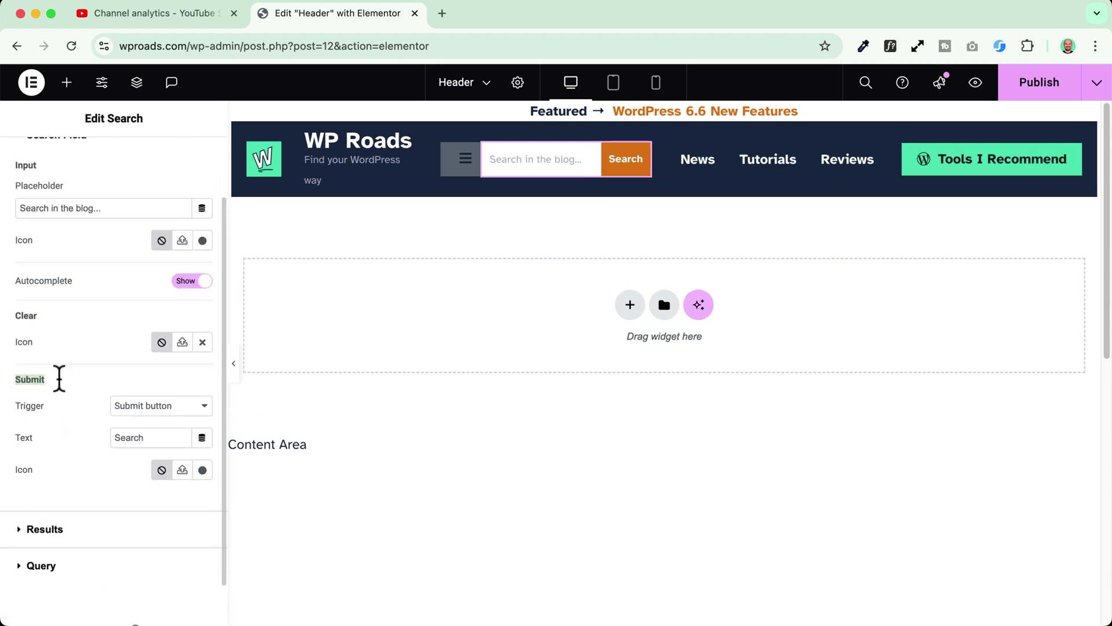
double_click(114, 437)
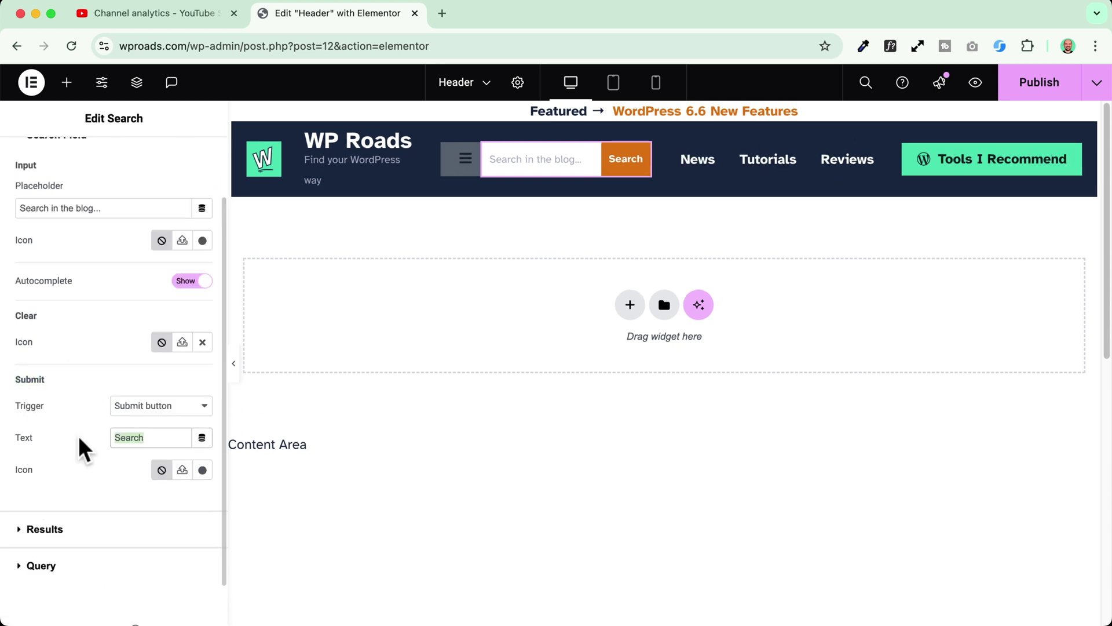
Step: Set the submit button's icon to the magnifying-glass Search icon from the Icon Library
left_click(202, 470)
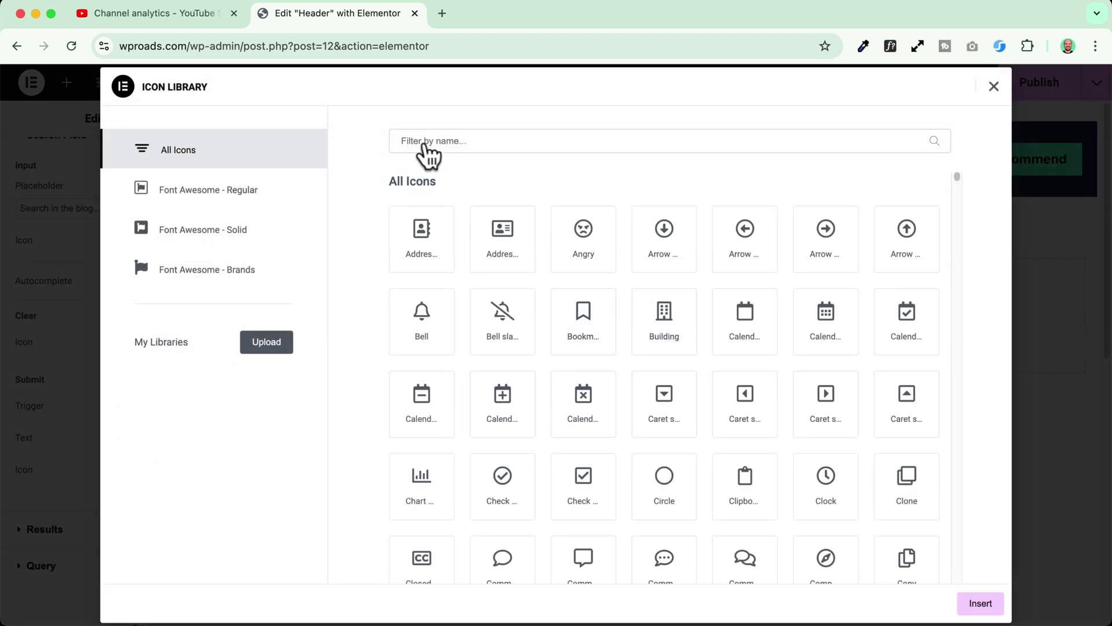
left_click(418, 141)
type("search")
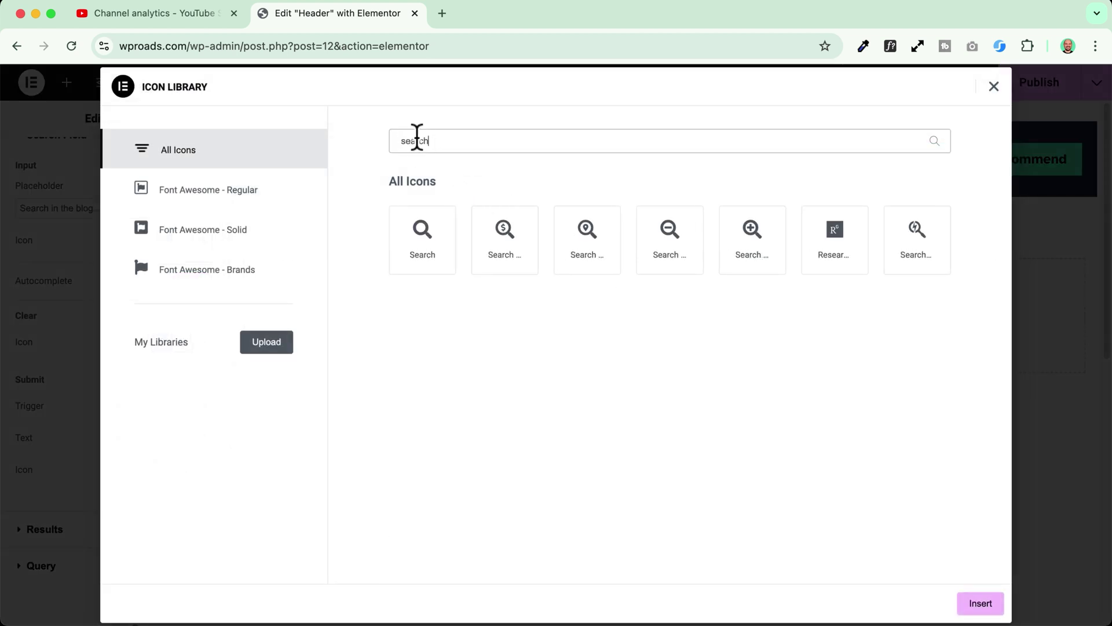
left_click(413, 246)
left_click(979, 604)
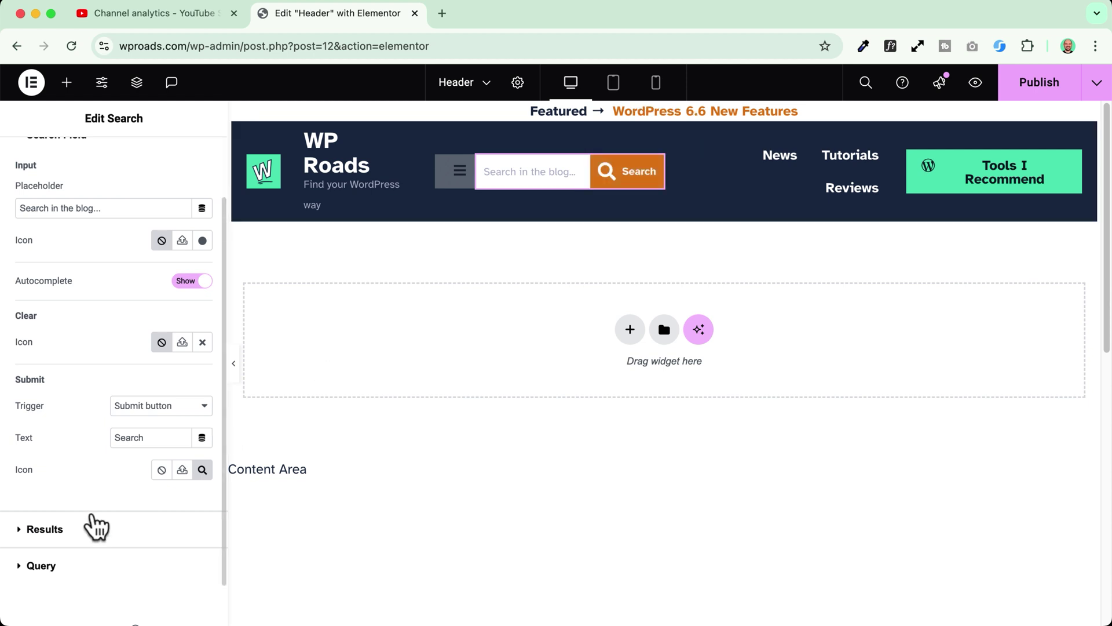
Step: Delete the button's 'Search' text label so only the icon remains
scroll(113, 293, "up", 3)
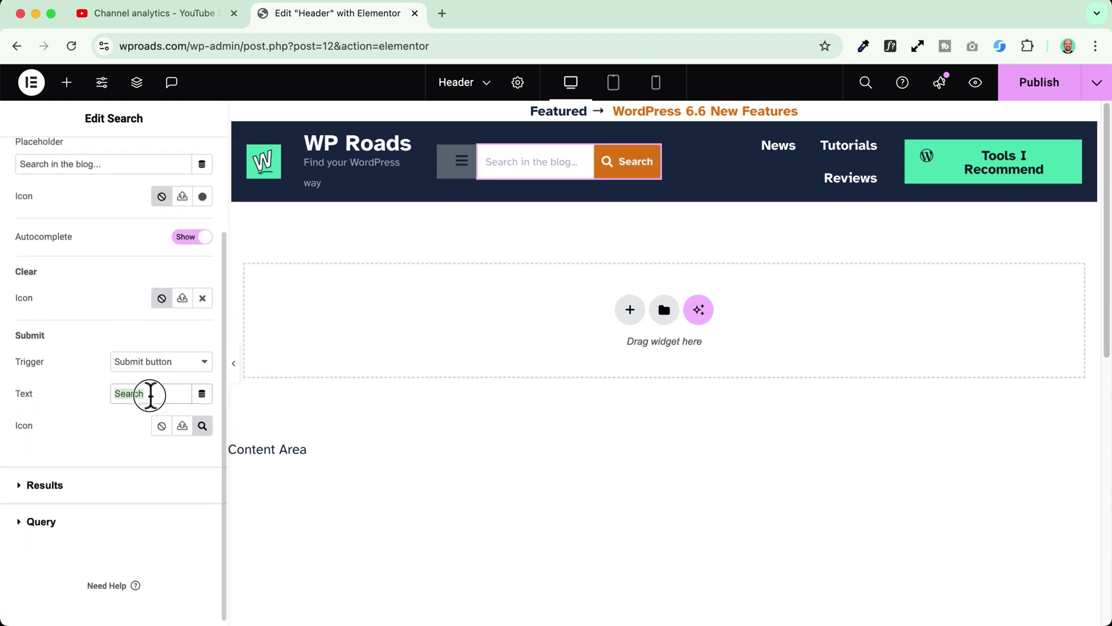
key("BackSpace")
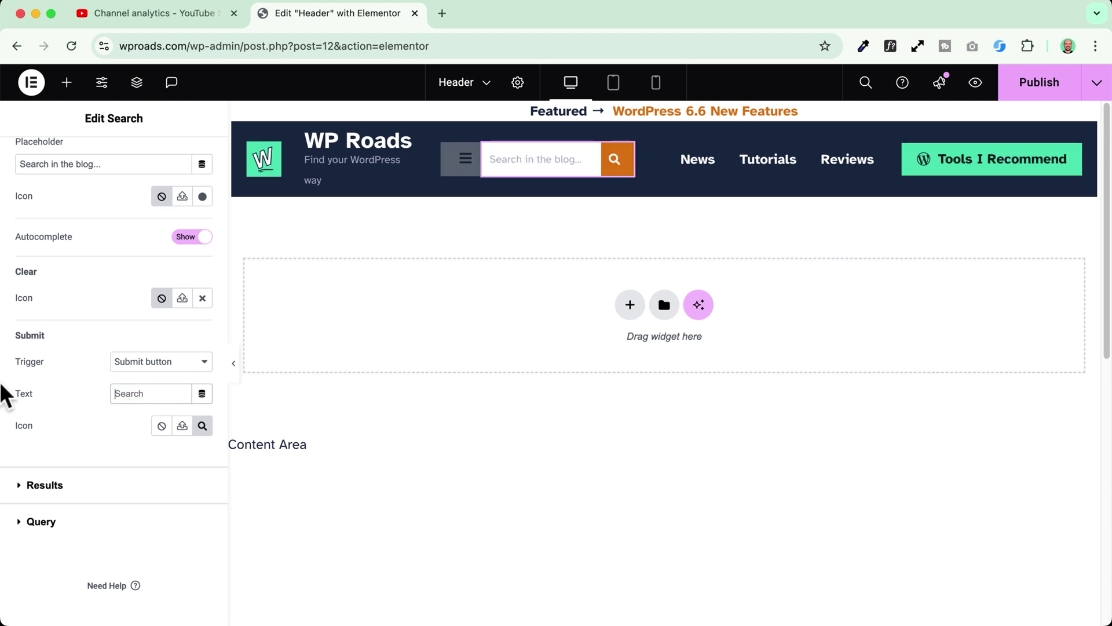
scroll(58, 371, "up", 2)
scroll(88, 356, "down", 2)
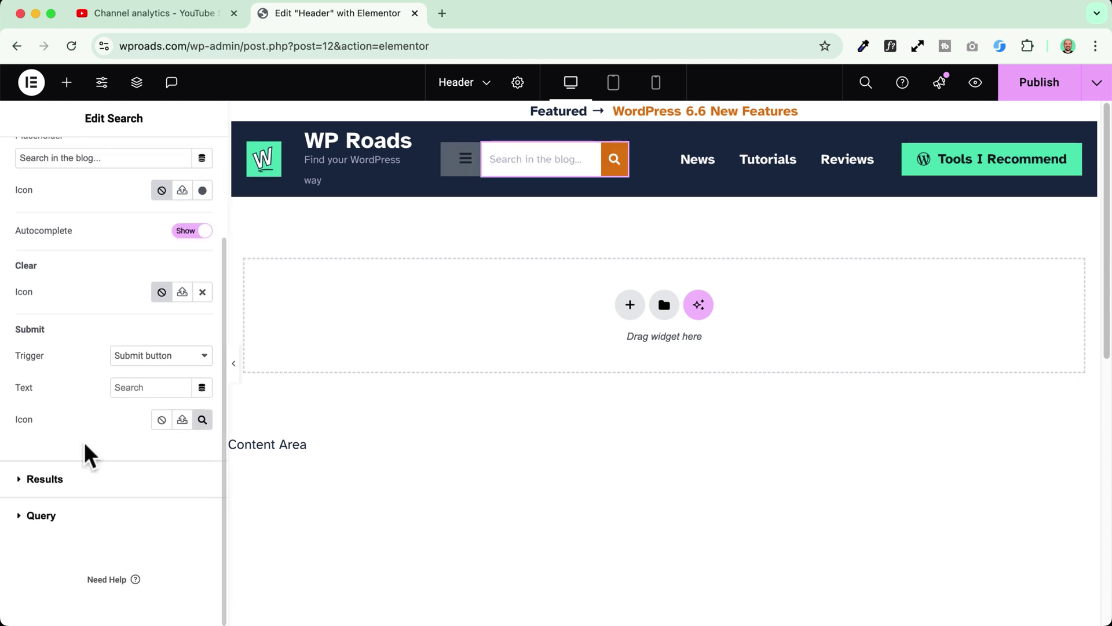
left_click(43, 484)
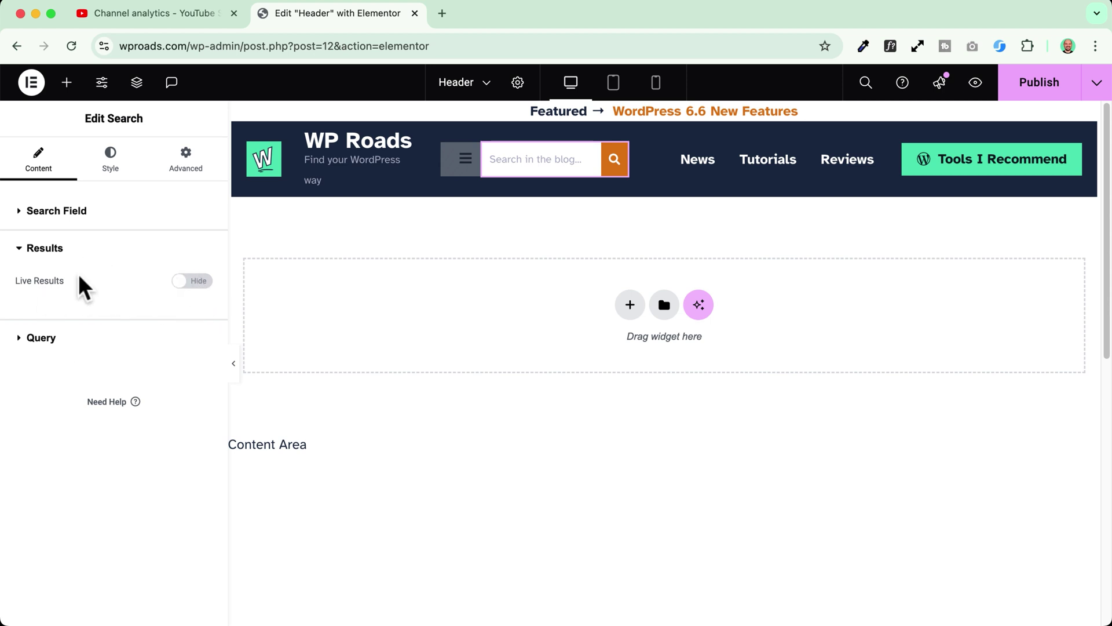
Step: Set the search query's content source to Posts only
left_click(46, 248)
left_click(43, 285)
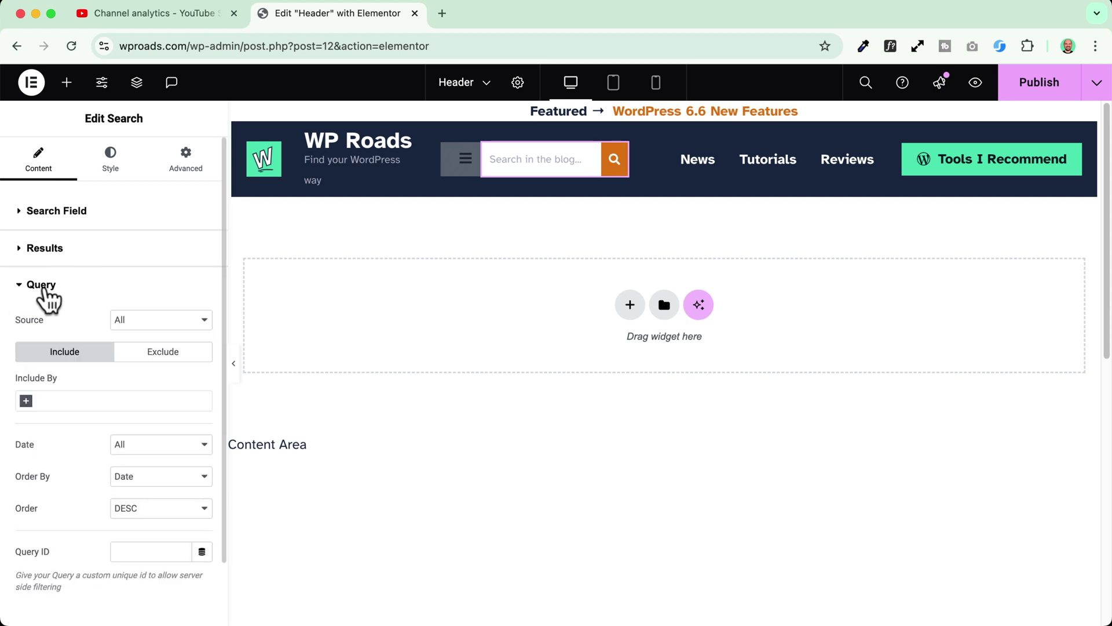
left_click(152, 322)
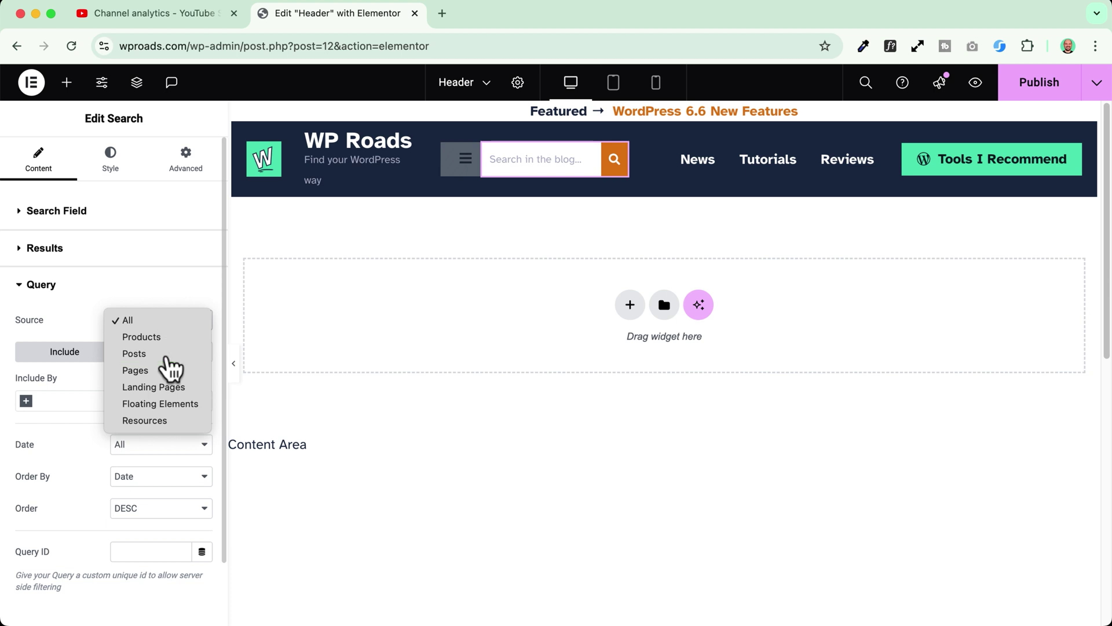
left_click(167, 355)
left_click(173, 323)
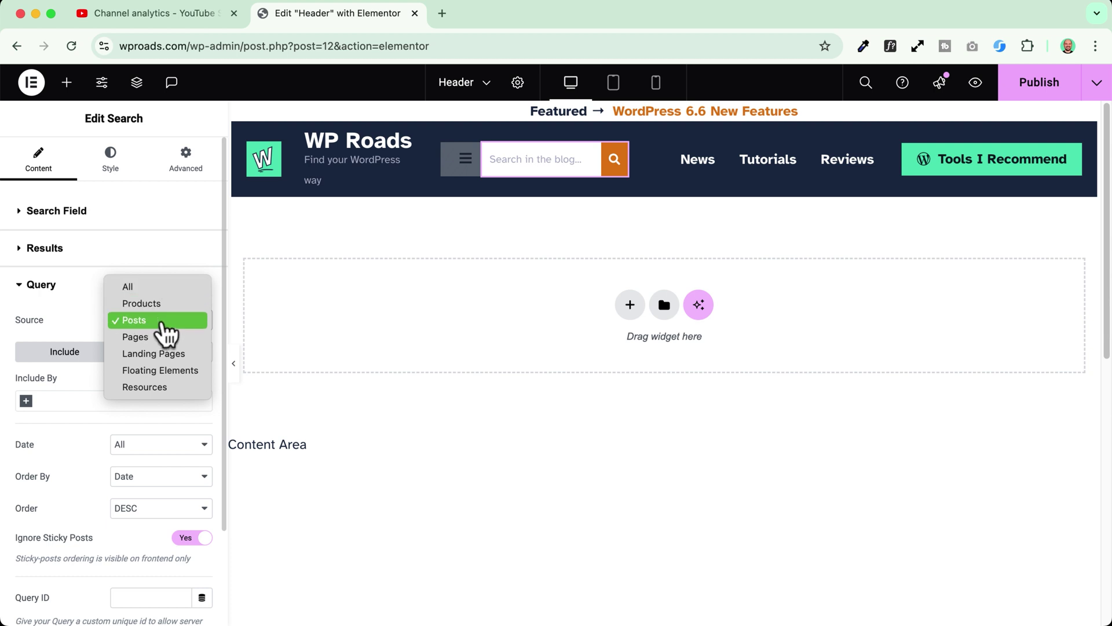
left_click(178, 326)
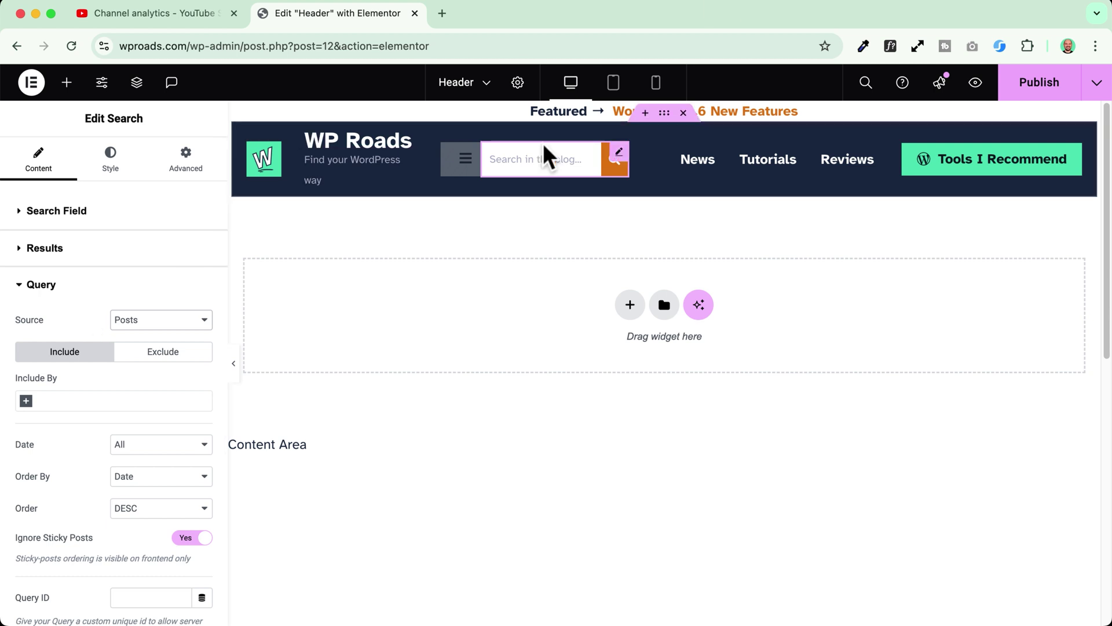
Step: Add a Term filter under Include By, then remove it so no inclusion filter remains
scroll(116, 266, "down", 2)
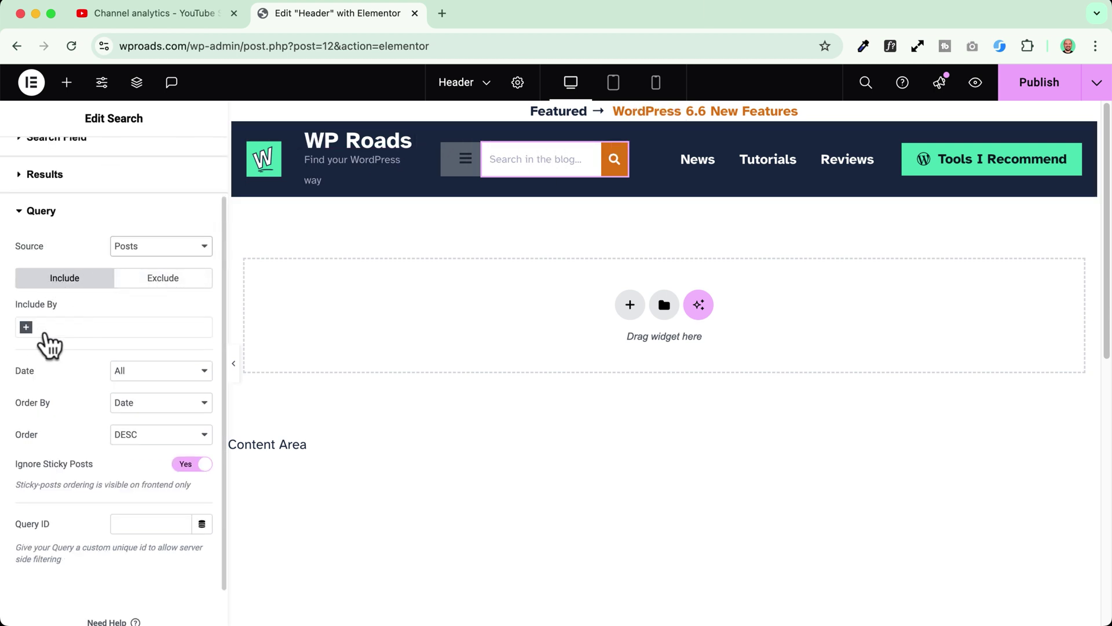
left_click(66, 328)
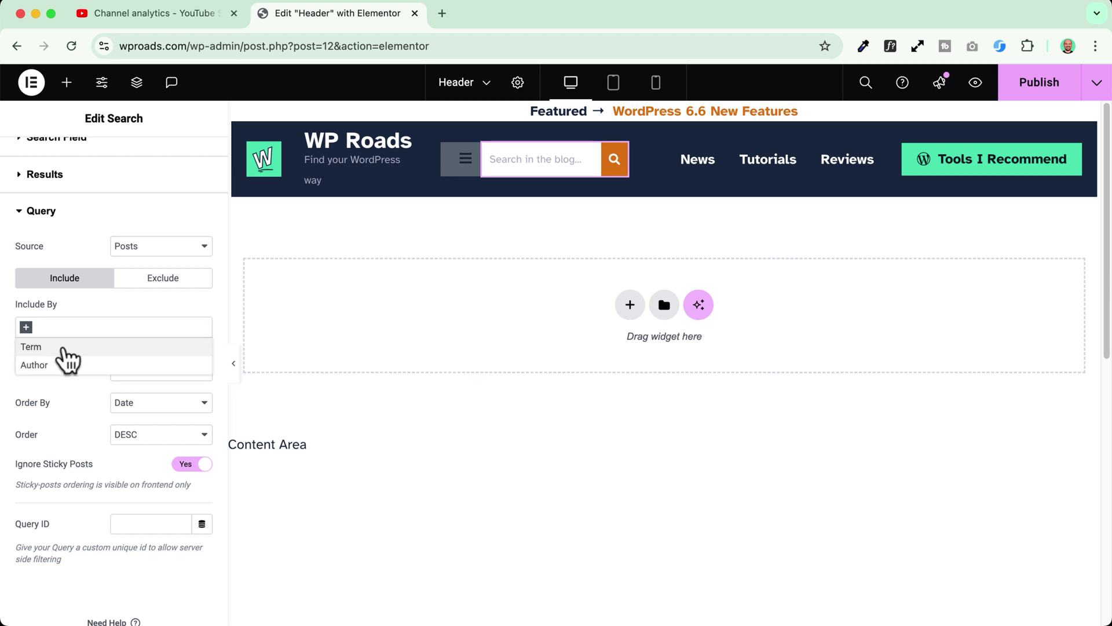
left_click(58, 347)
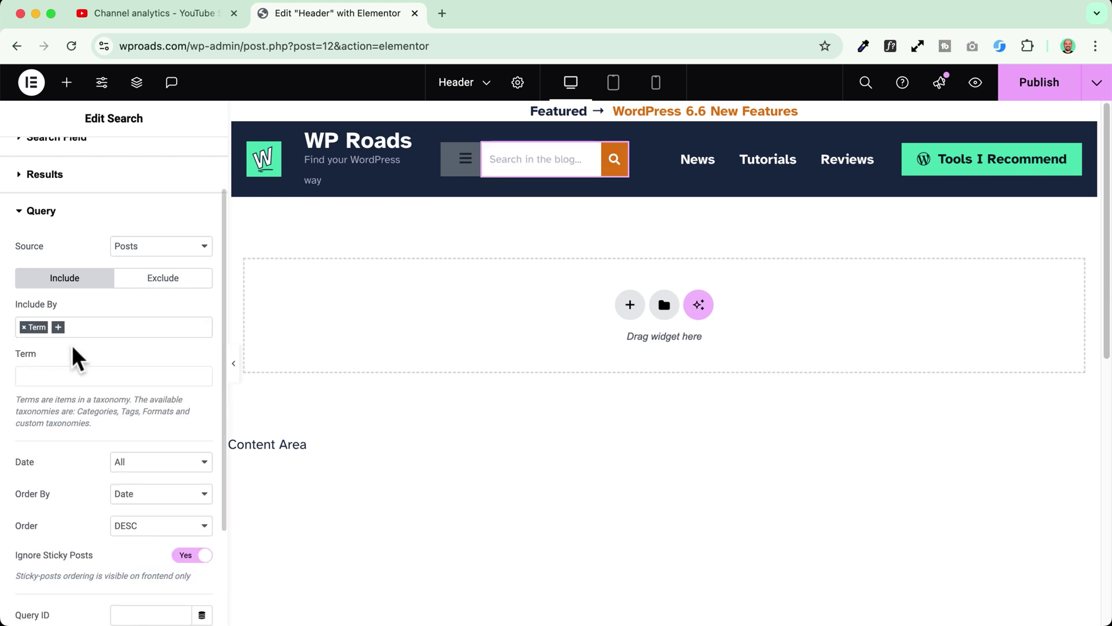
left_click(42, 377)
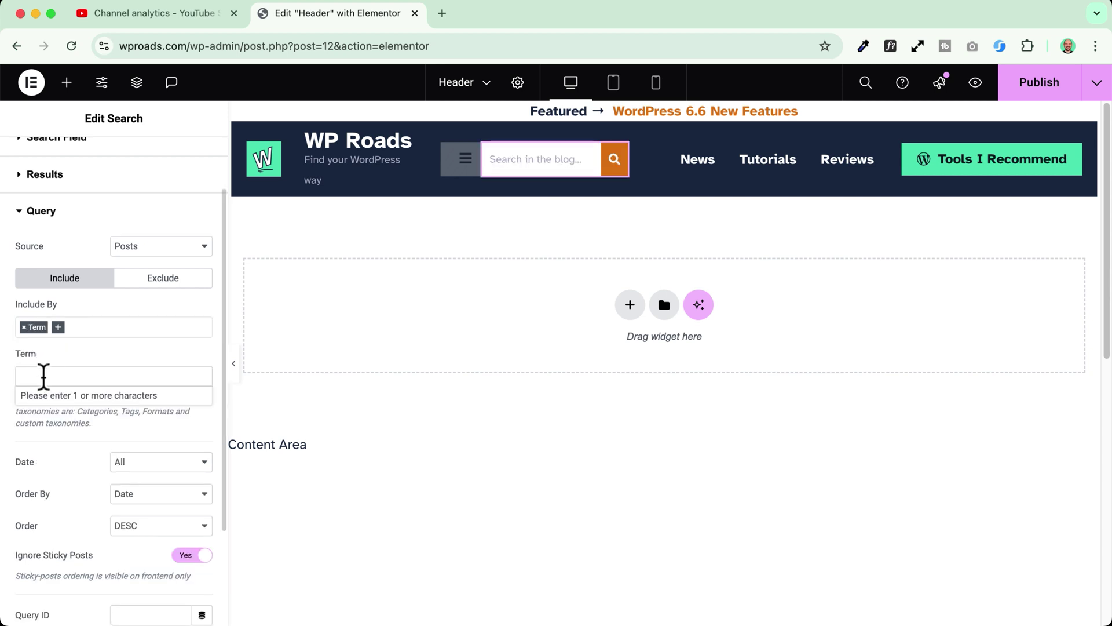
left_click(24, 328)
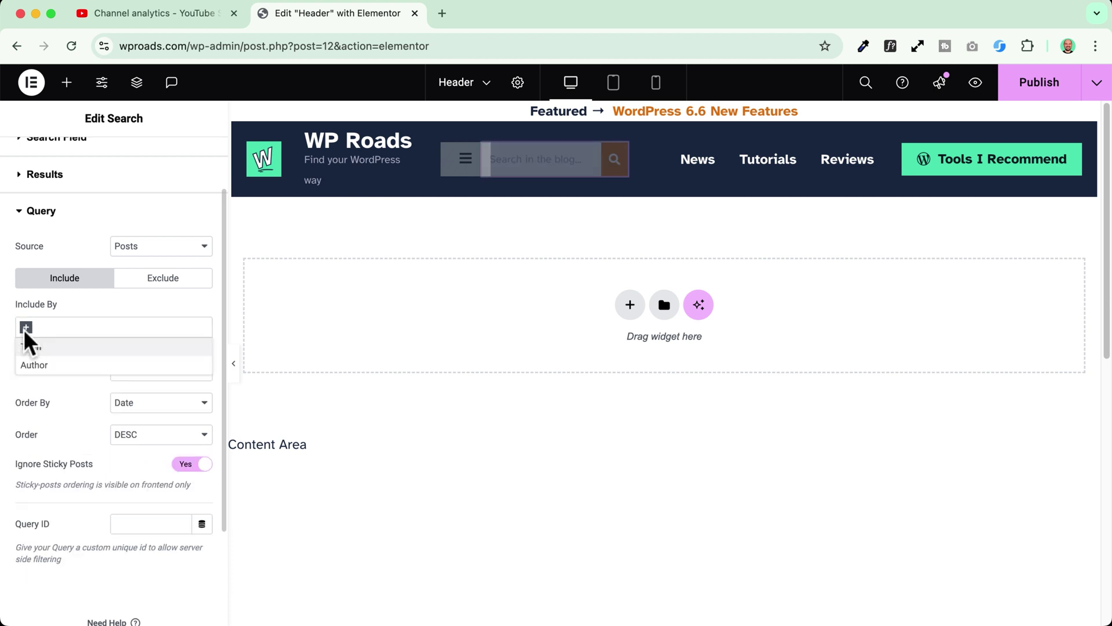
left_click(93, 326)
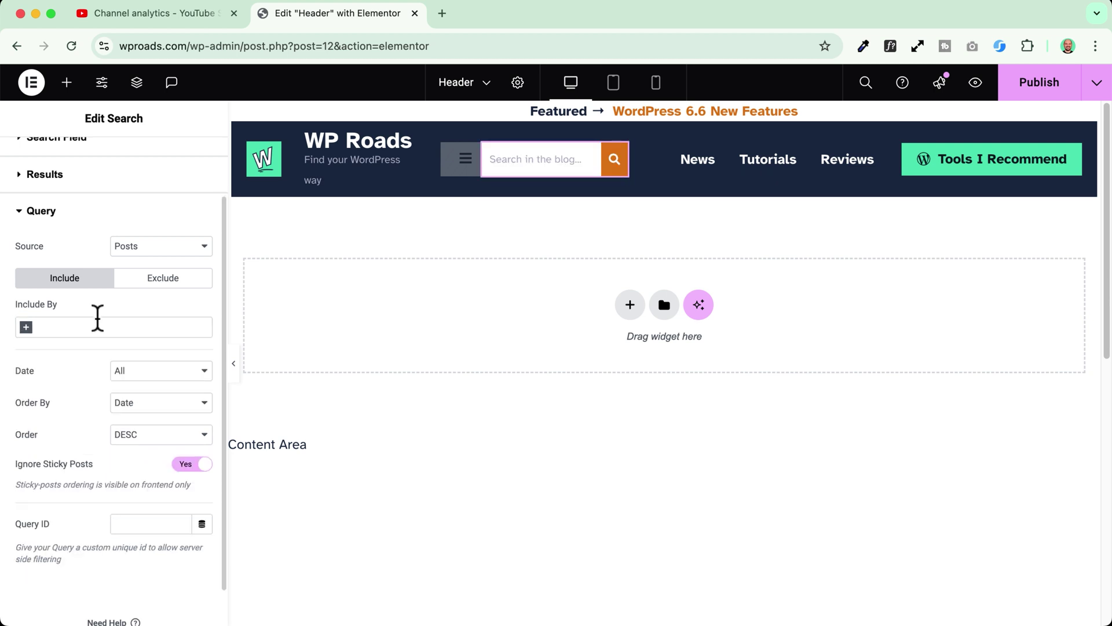
Step: Publish the header changes
scroll(190, 426, "up", 2)
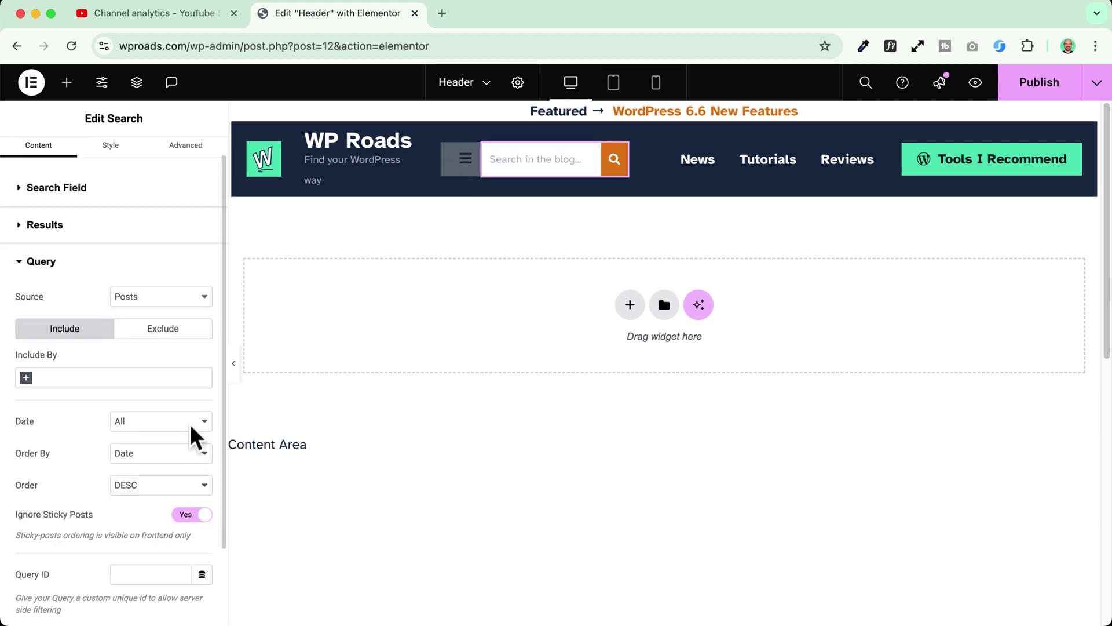
scroll(66, 471, "down", 2)
scroll(66, 475, "up", 2)
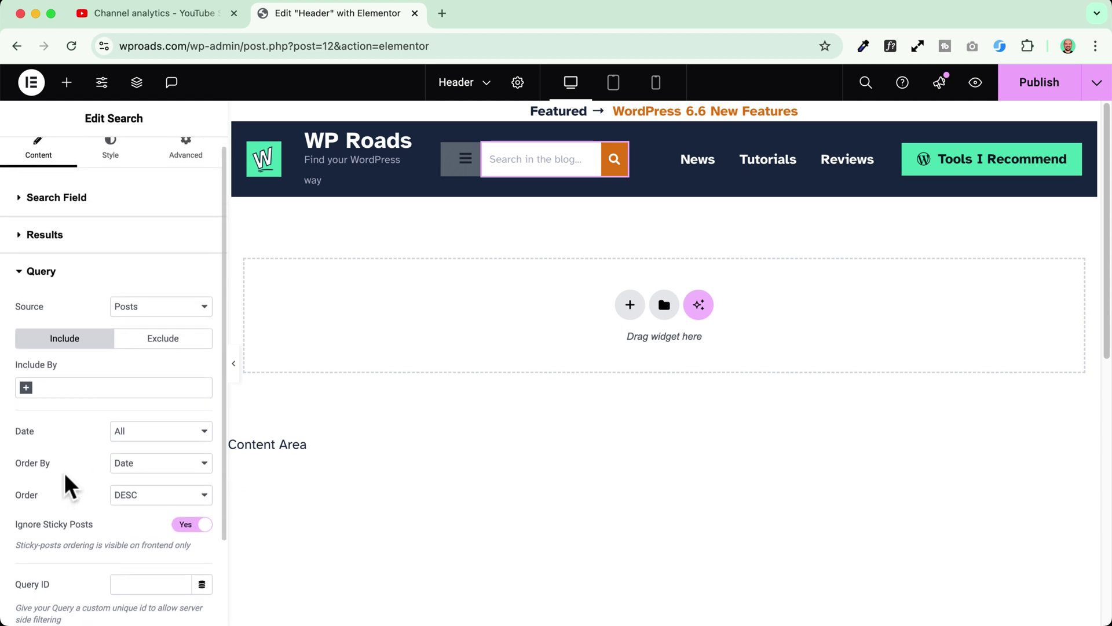
scroll(64, 472, "down", 2)
scroll(82, 414, "up", 4)
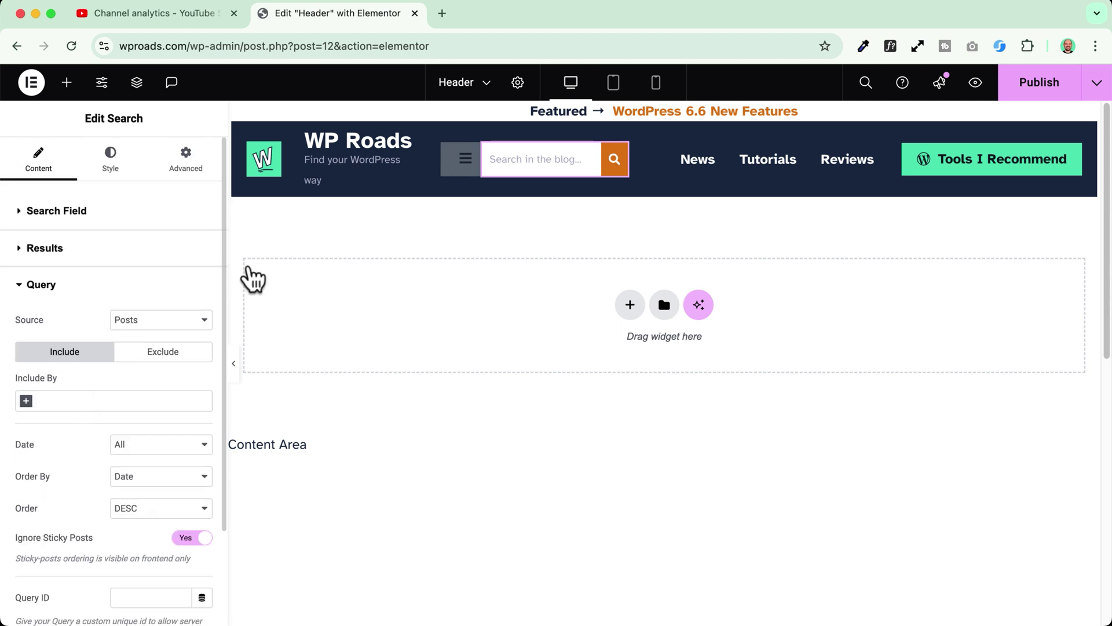
left_click(1036, 96)
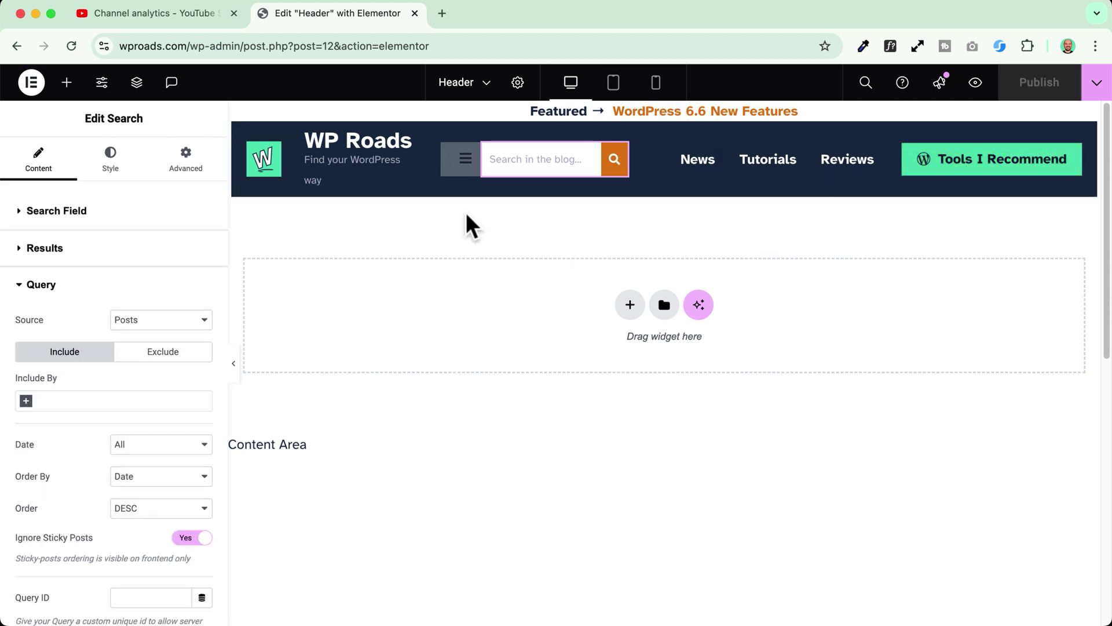
Step: Preview the live header, search for 'tuto', and scroll through the tutorial results
left_click(975, 82)
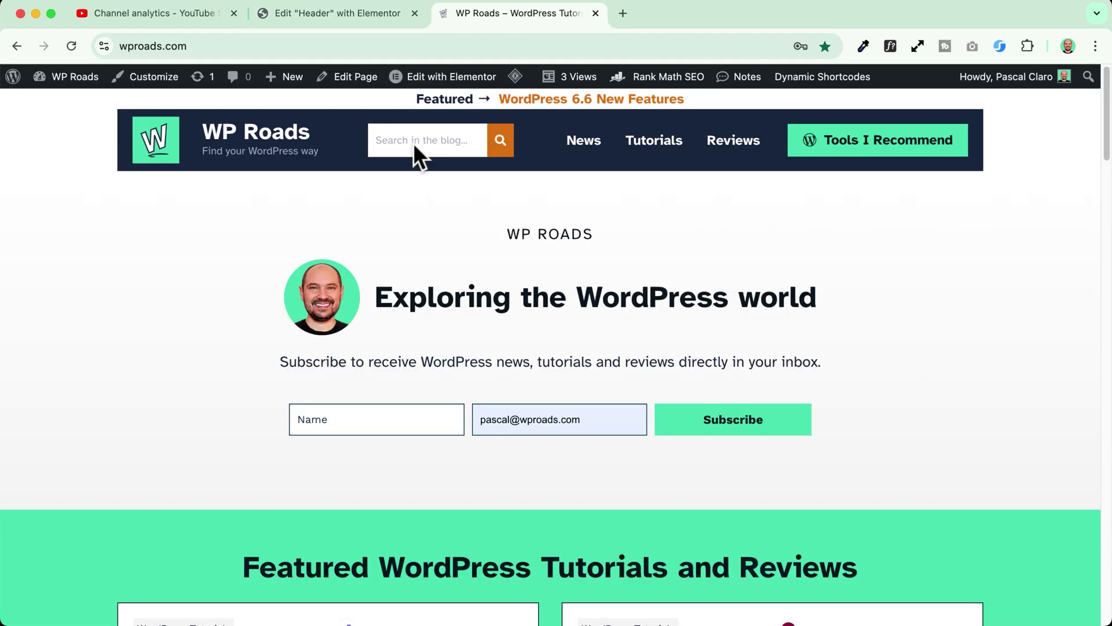
left_click(412, 142)
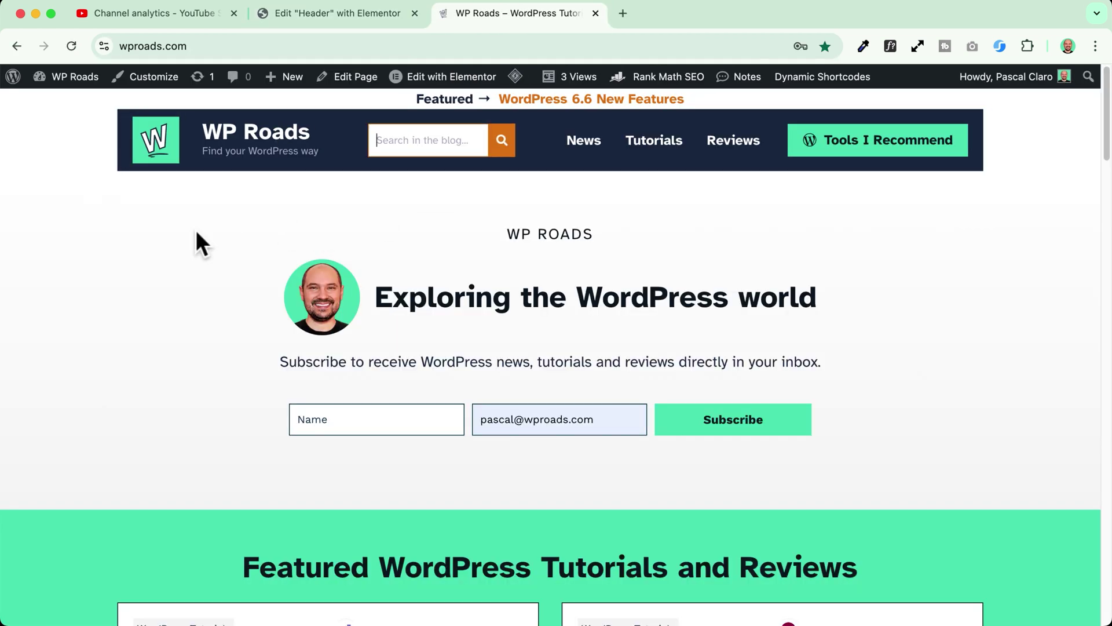
type("tutorial")
key("Return")
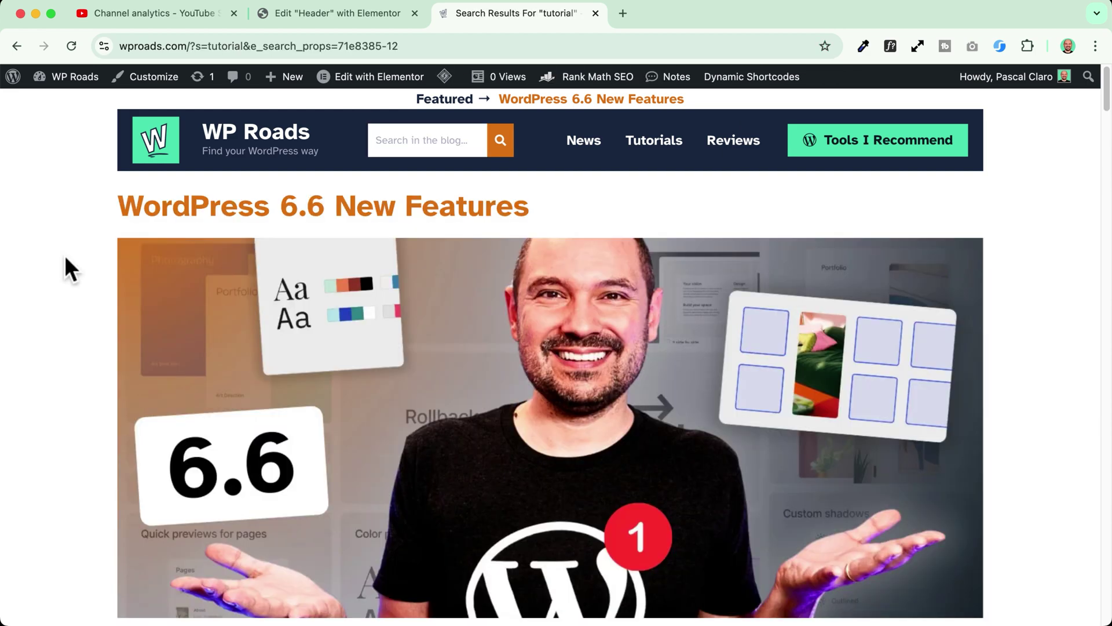
scroll(65, 256, "down", 15)
scroll(64, 254, "down", 15)
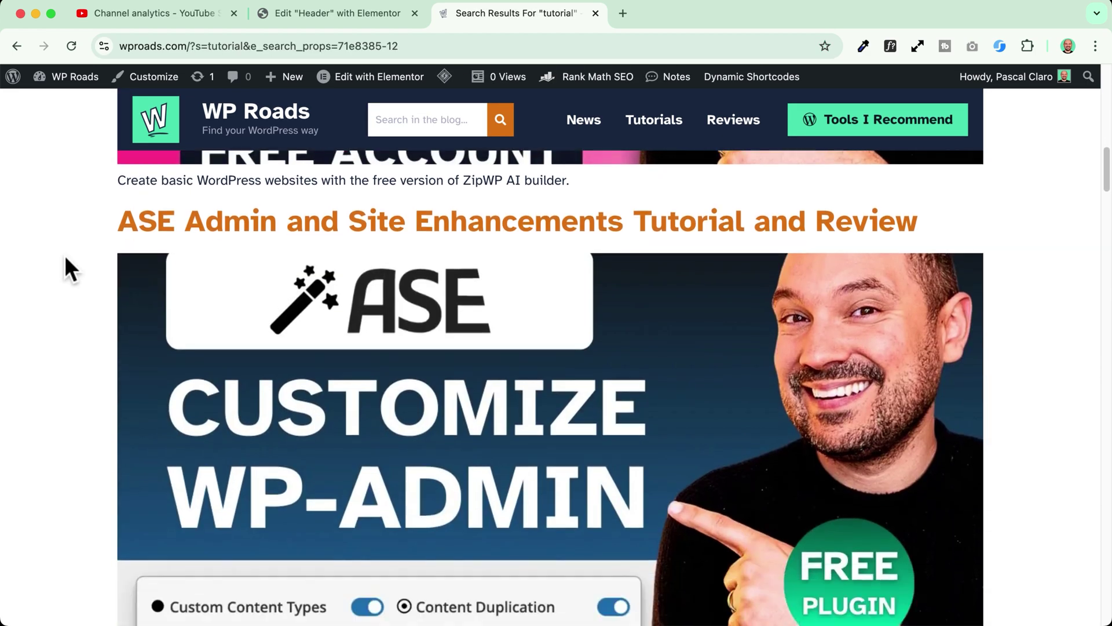
scroll(64, 255, "up", 20)
scroll(64, 254, "up", 2)
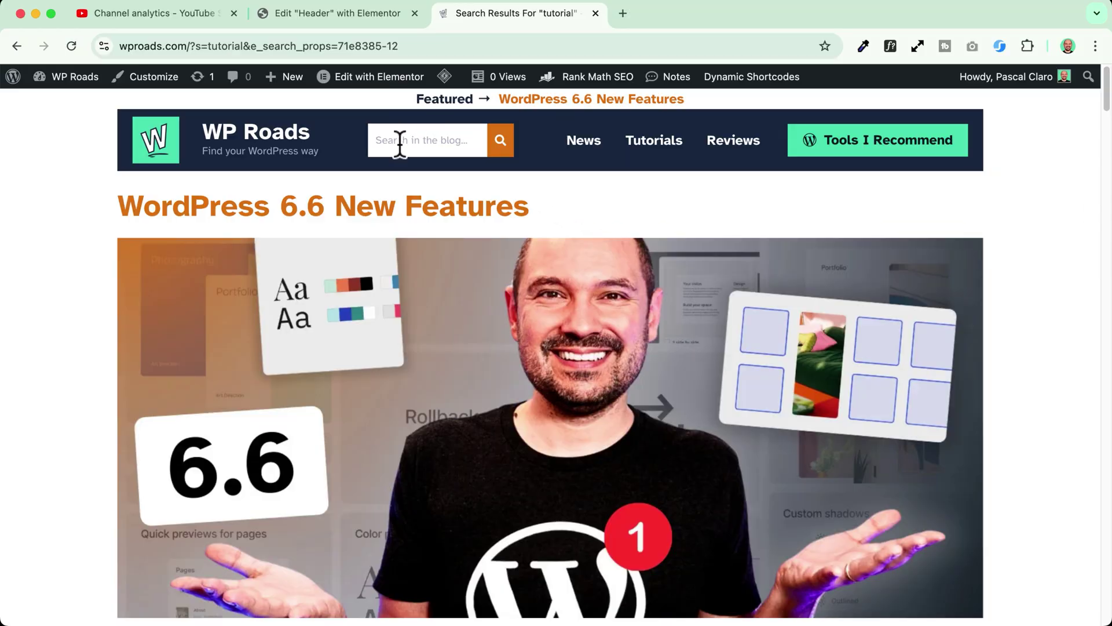
Step: Back in the header editor, set the search widget's Live Results to Show
left_click(330, 13)
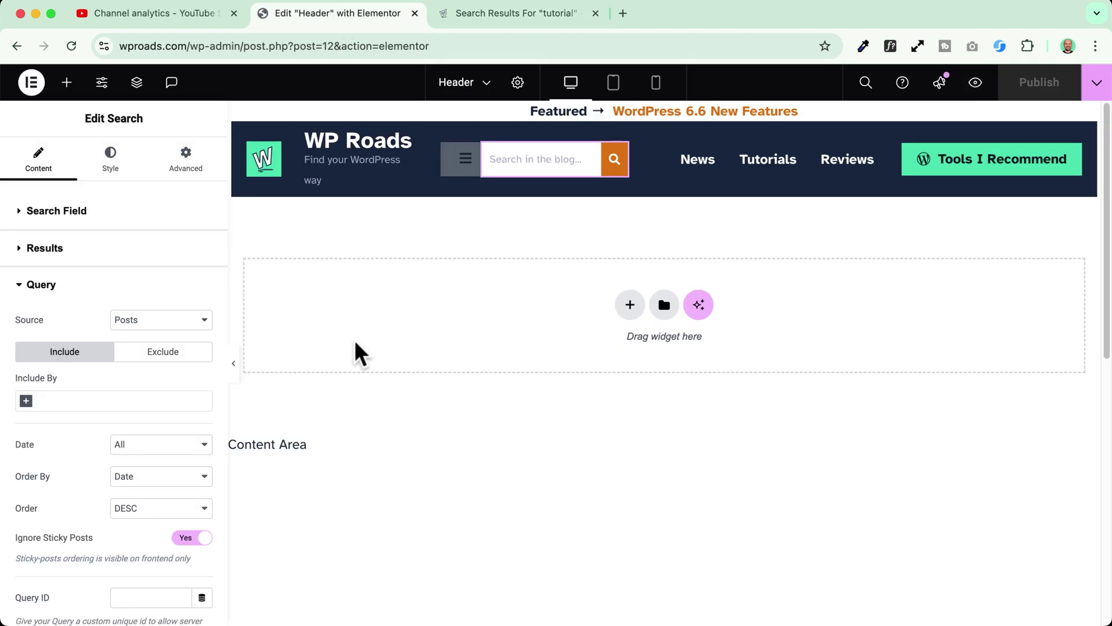
left_click(61, 253)
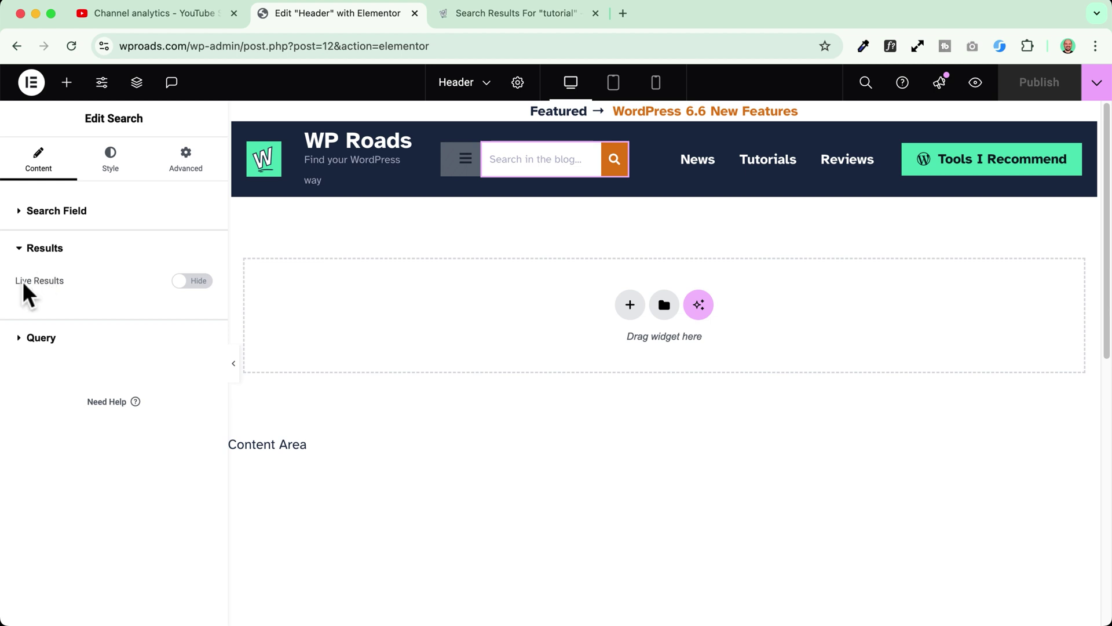
left_click(64, 282)
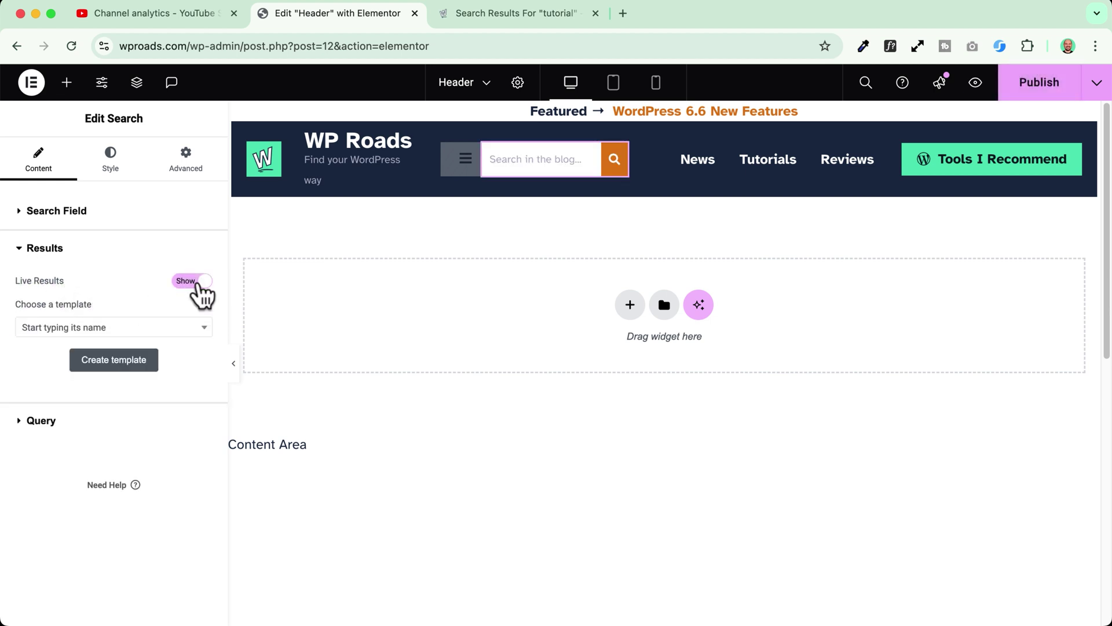
left_click(71, 328)
left_click(103, 333)
Step: Save the header, create a new loop item results template, and retitle it 'Live Search Results Card'
left_click(107, 362)
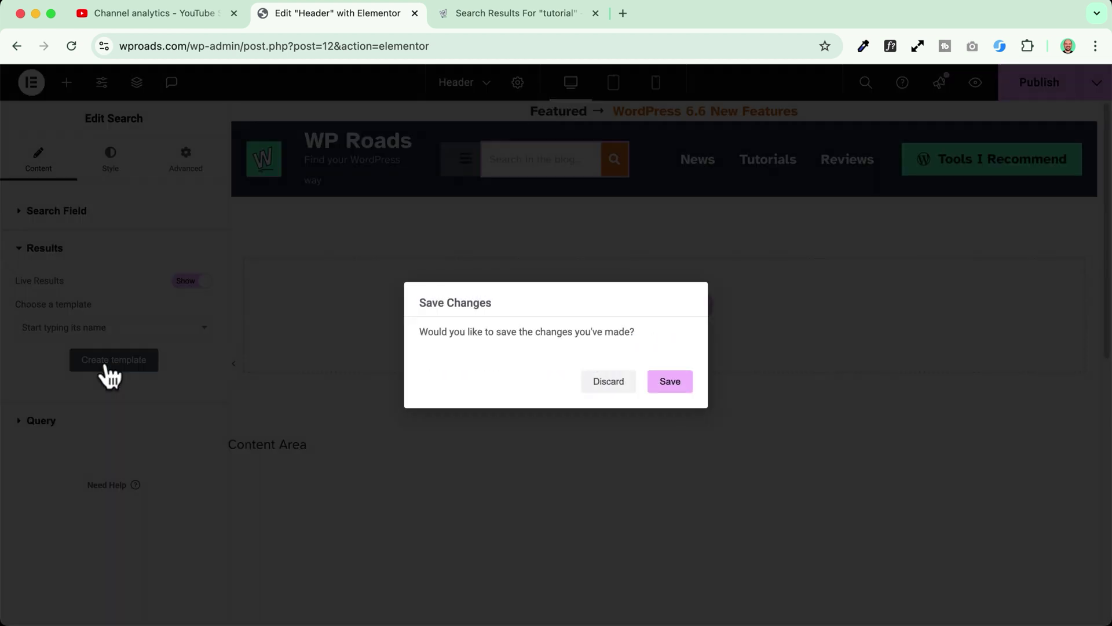
left_click(670, 382)
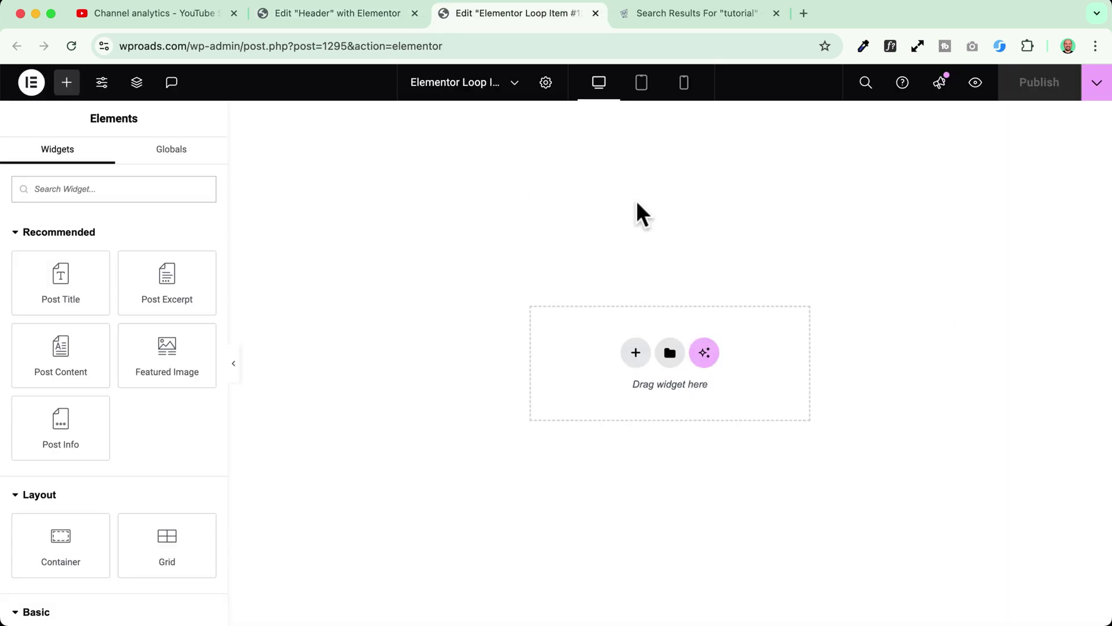
left_click(546, 84)
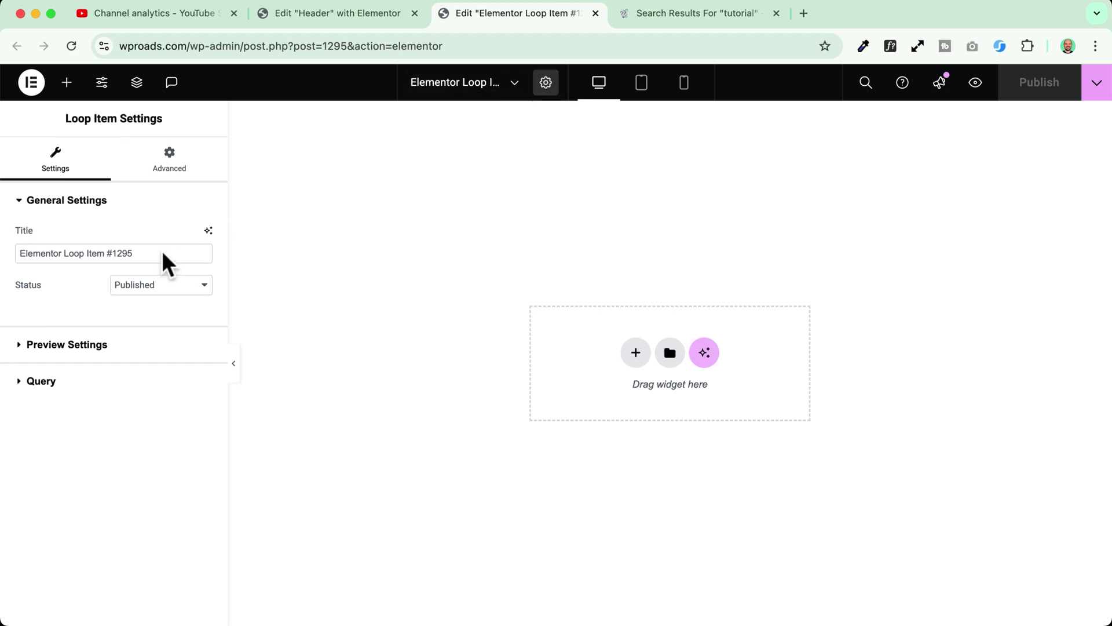
left_click_drag(162, 253, 1, 253)
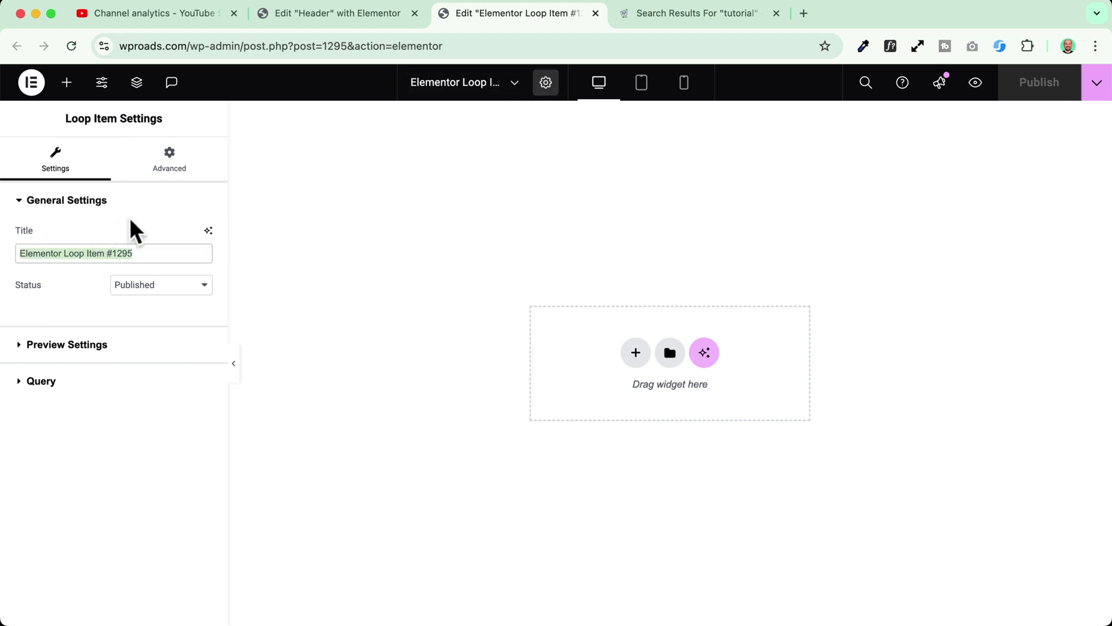
key("BackSpace")
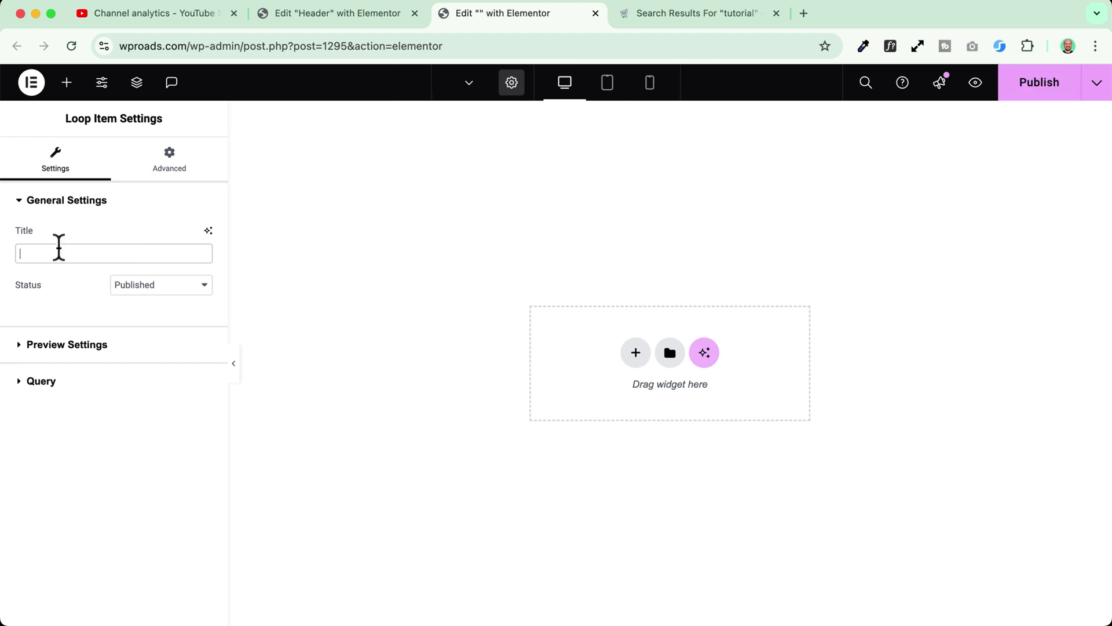
type("Live Search Results Card")
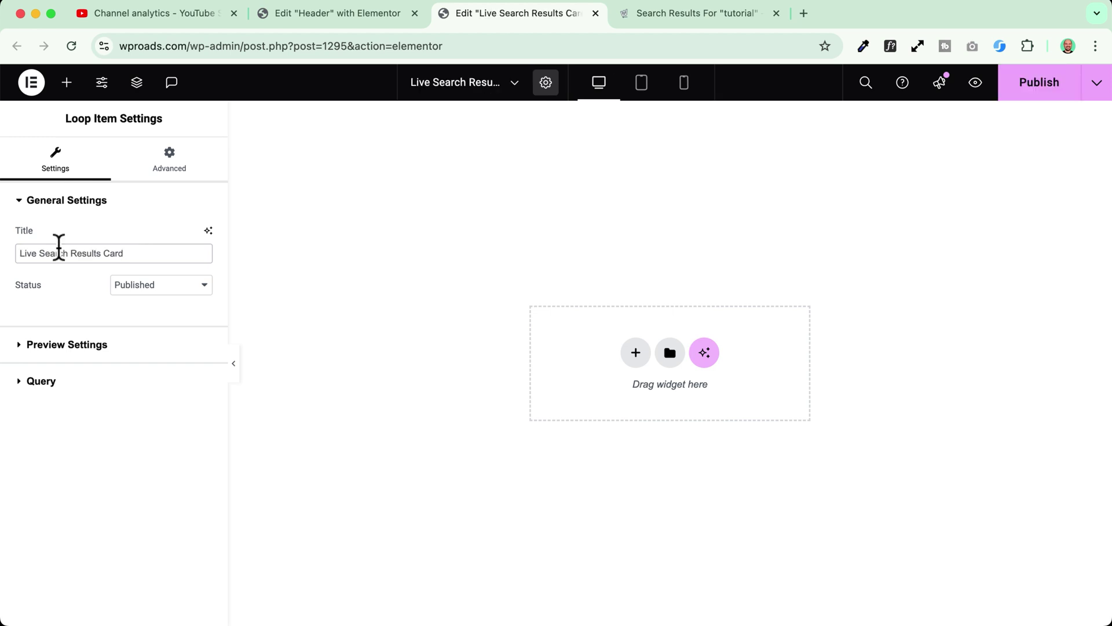
Step: Add a single-row flexbox container to the card and place a Featured Image widget in it
left_click(635, 354)
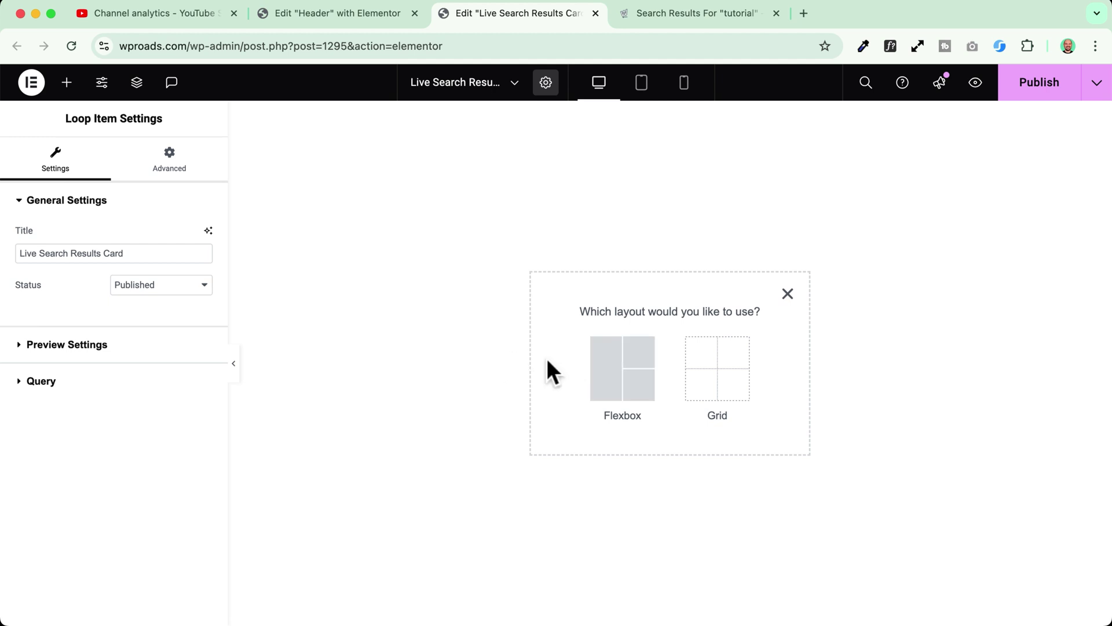
left_click(623, 375)
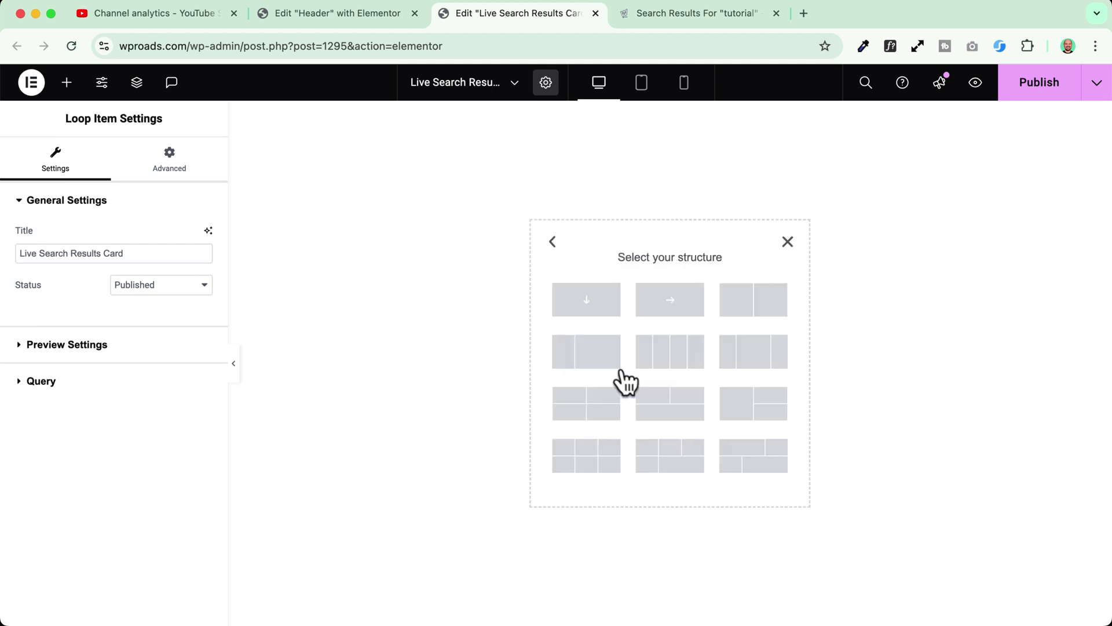
left_click(669, 301)
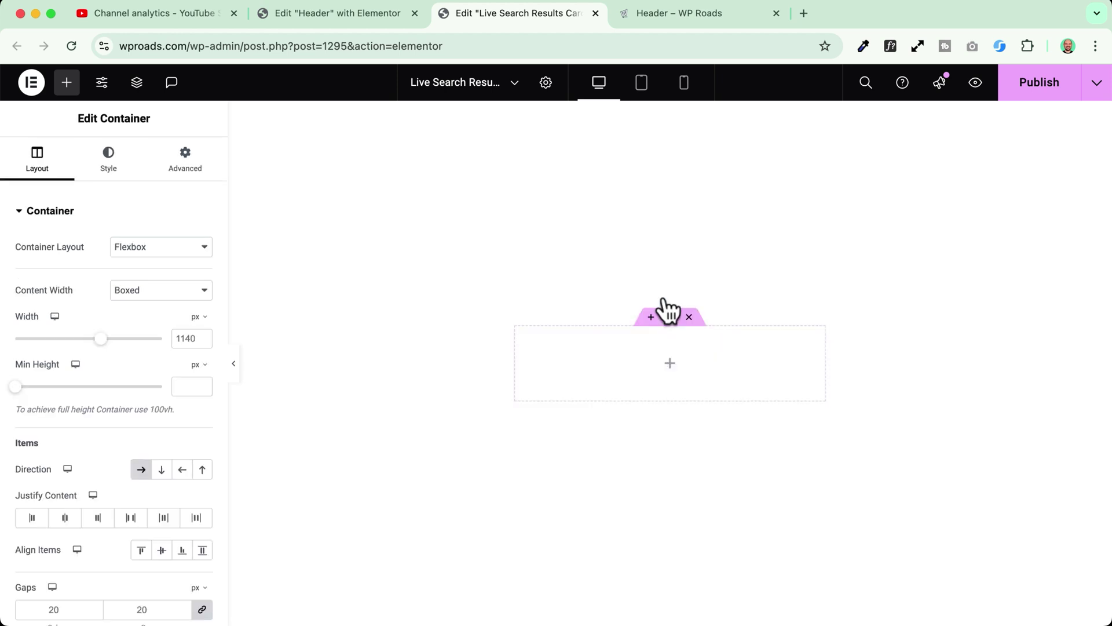
left_click(670, 366)
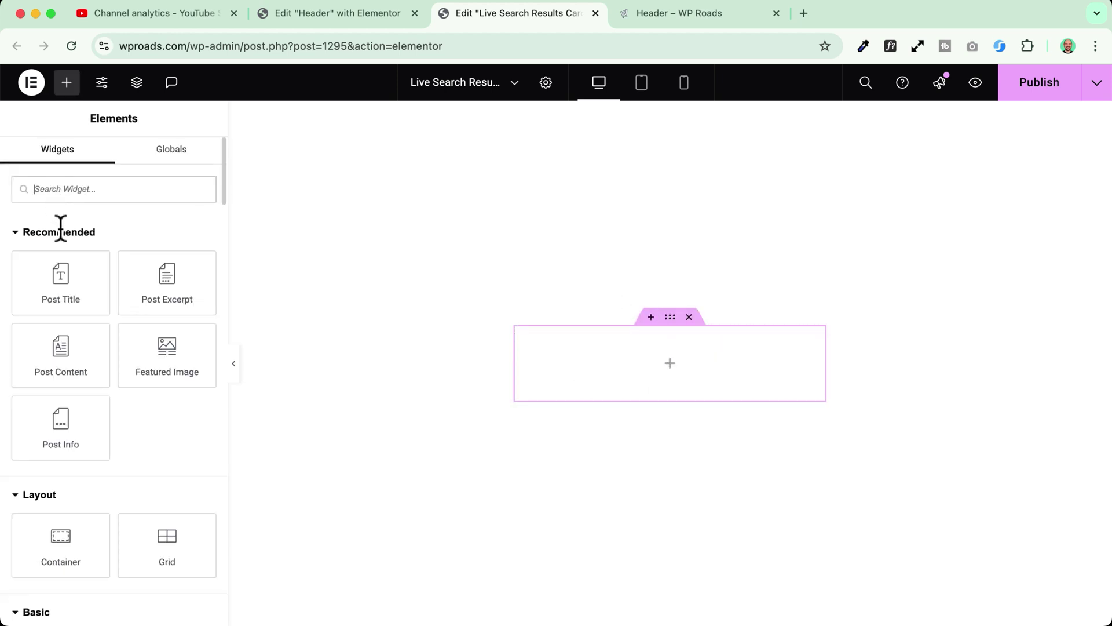
left_click_drag(168, 362, 551, 358)
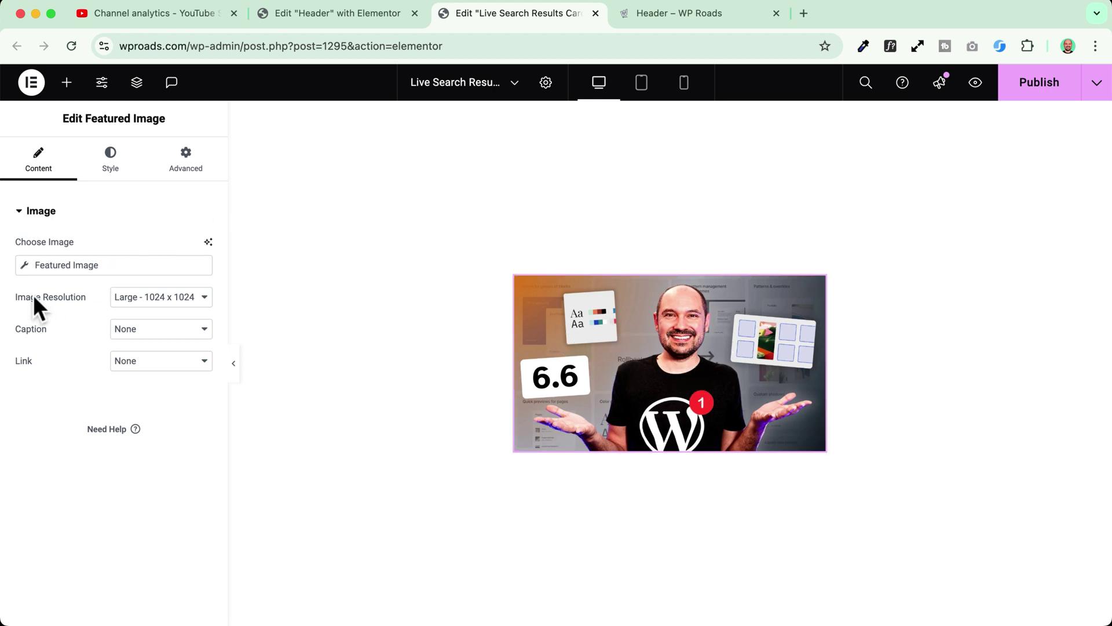
Step: Use the 150 x 150 thumbnail size, set image width to 50 px, and set border radius to 10
left_click(164, 299)
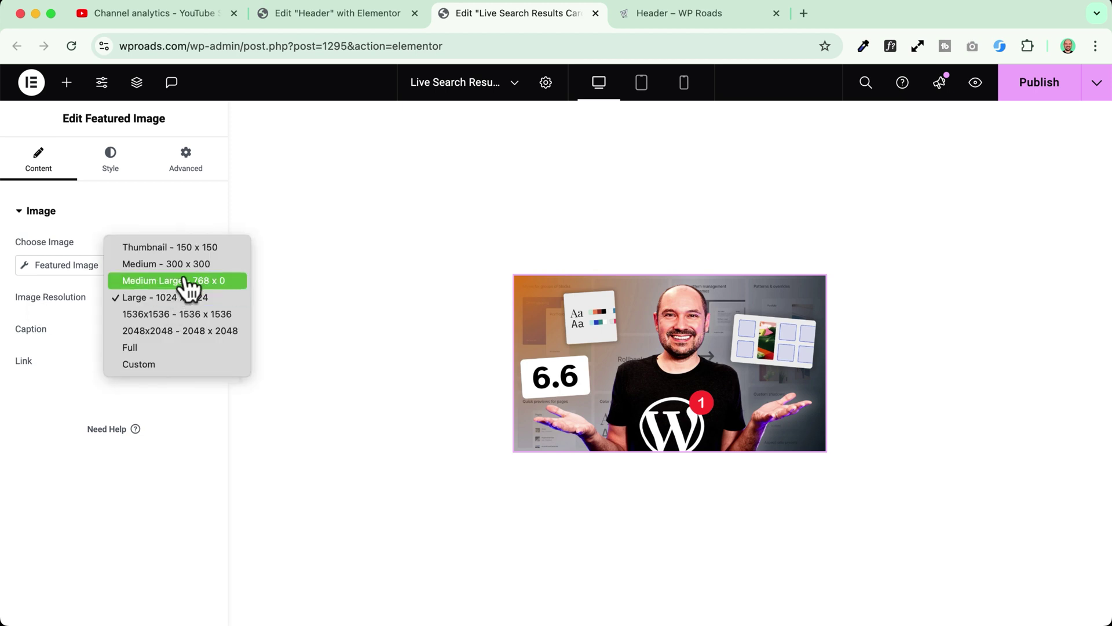
left_click(174, 252)
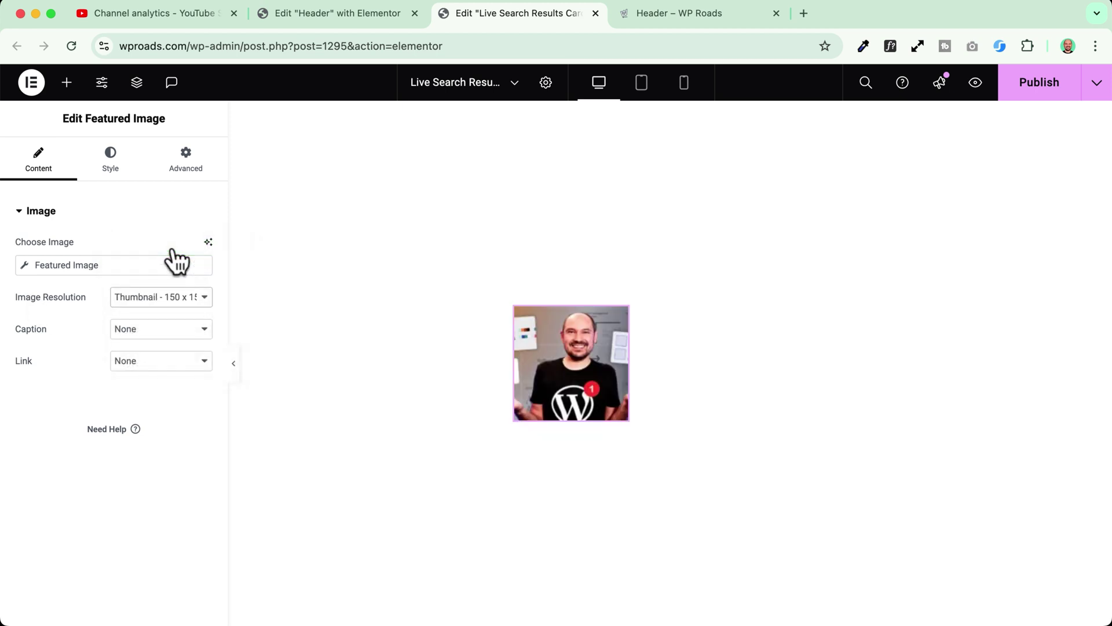
left_click(111, 168)
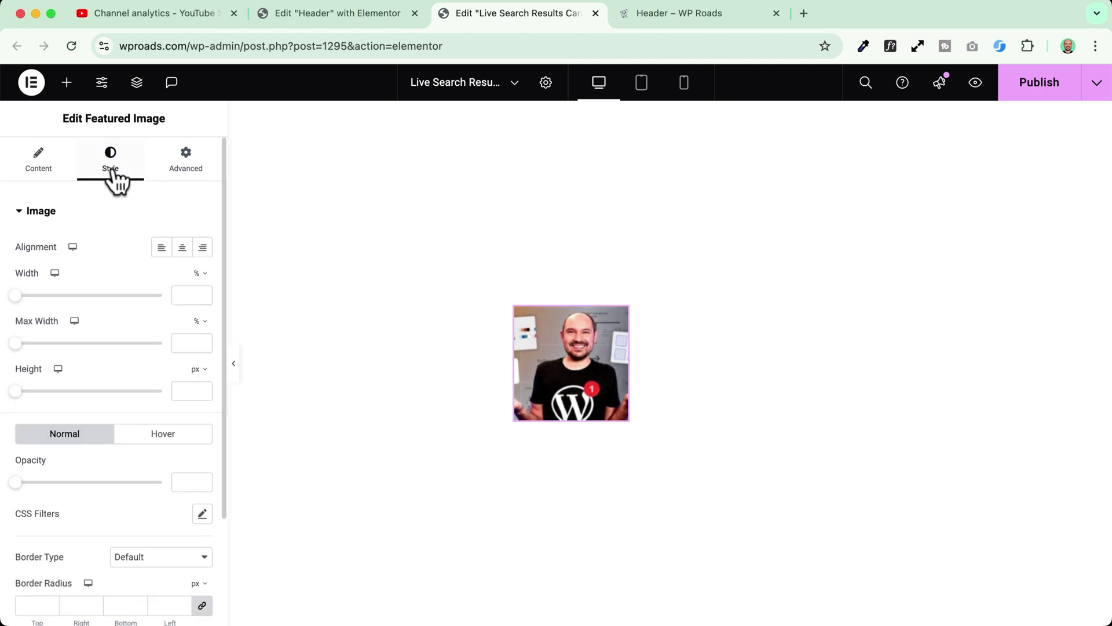
left_click(201, 275)
left_click(202, 287)
type("50")
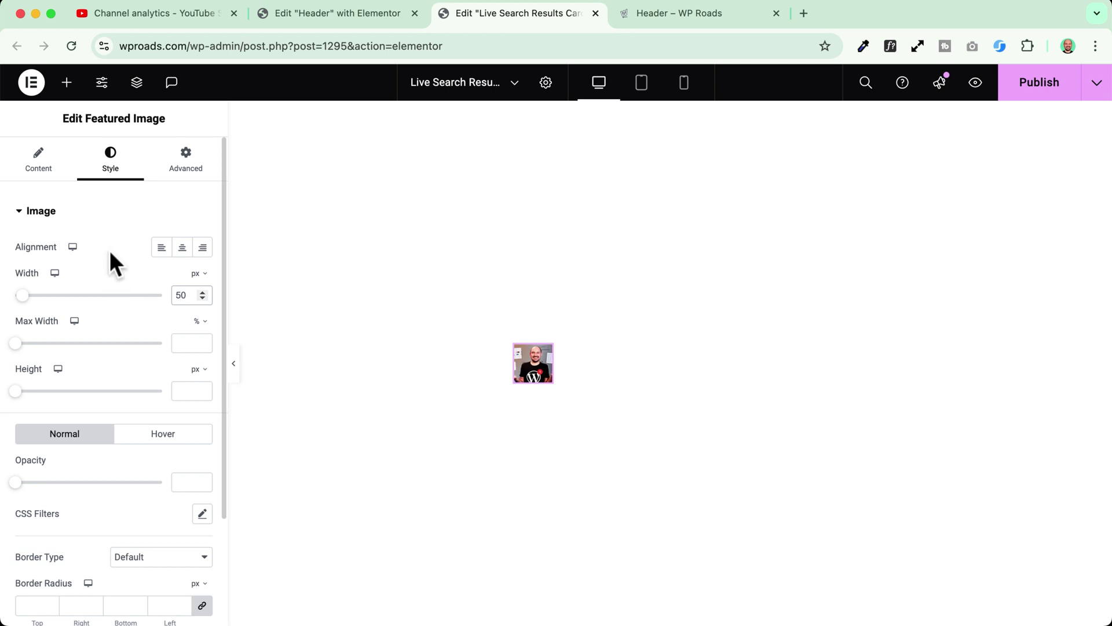
scroll(111, 360, "down", 3)
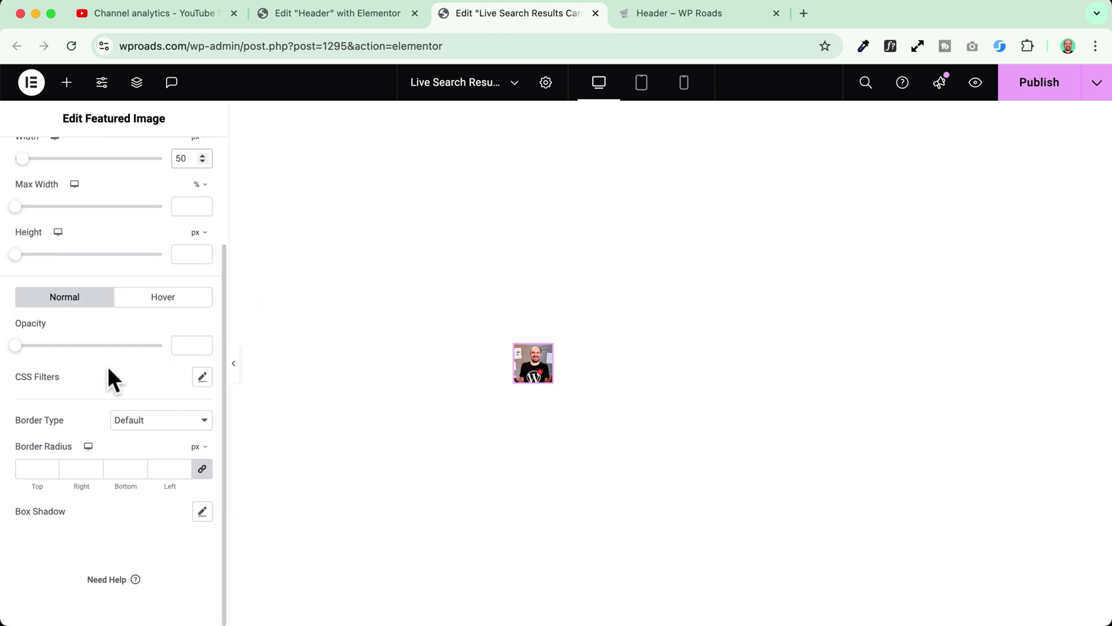
left_click(29, 469)
type("10")
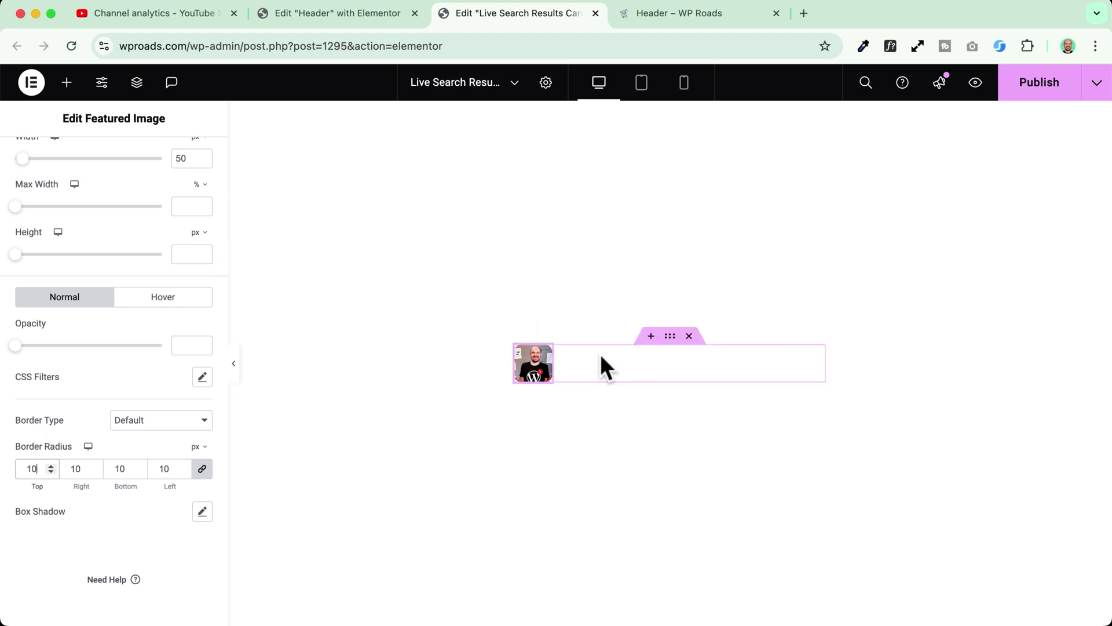
Step: Place a Post Title widget beside the featured image and set its HTML tag to H4
left_click(67, 88)
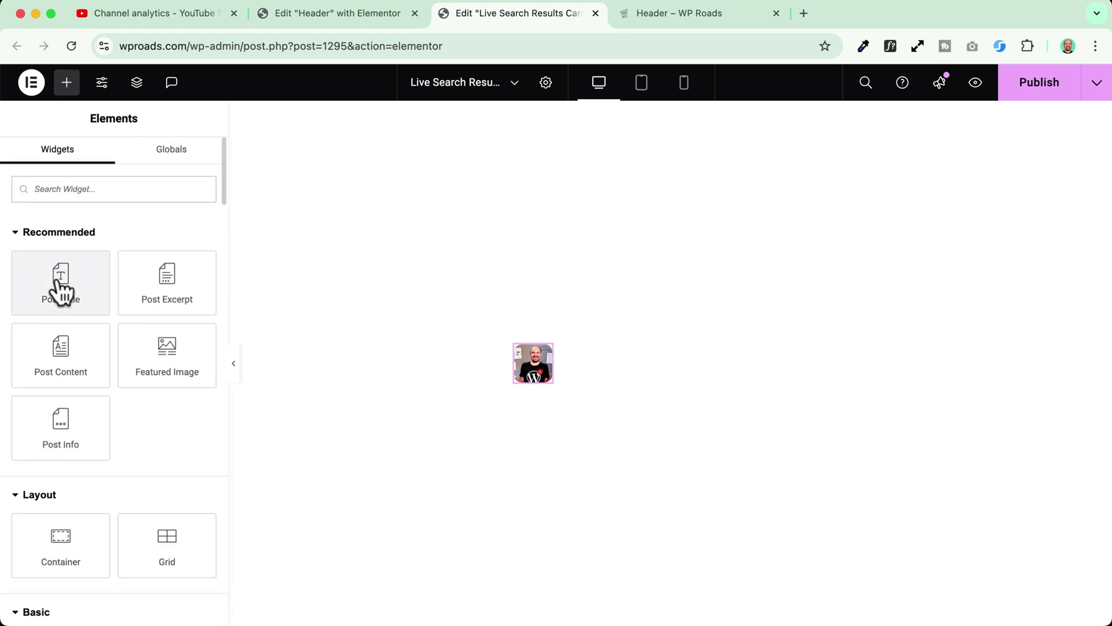
left_click_drag(59, 289, 594, 362)
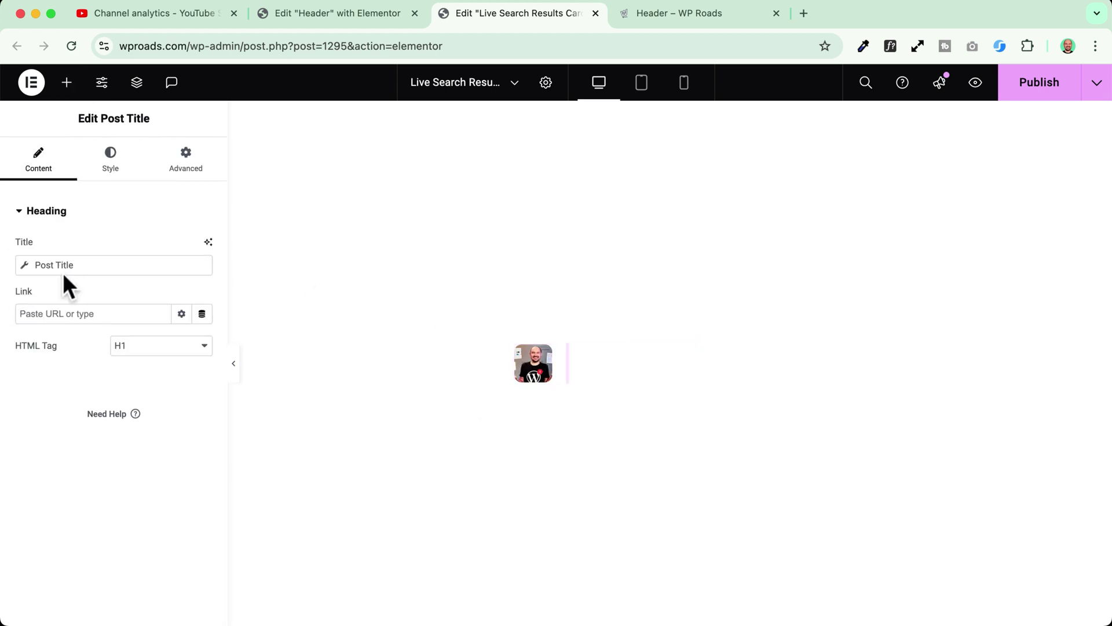
left_click(138, 346)
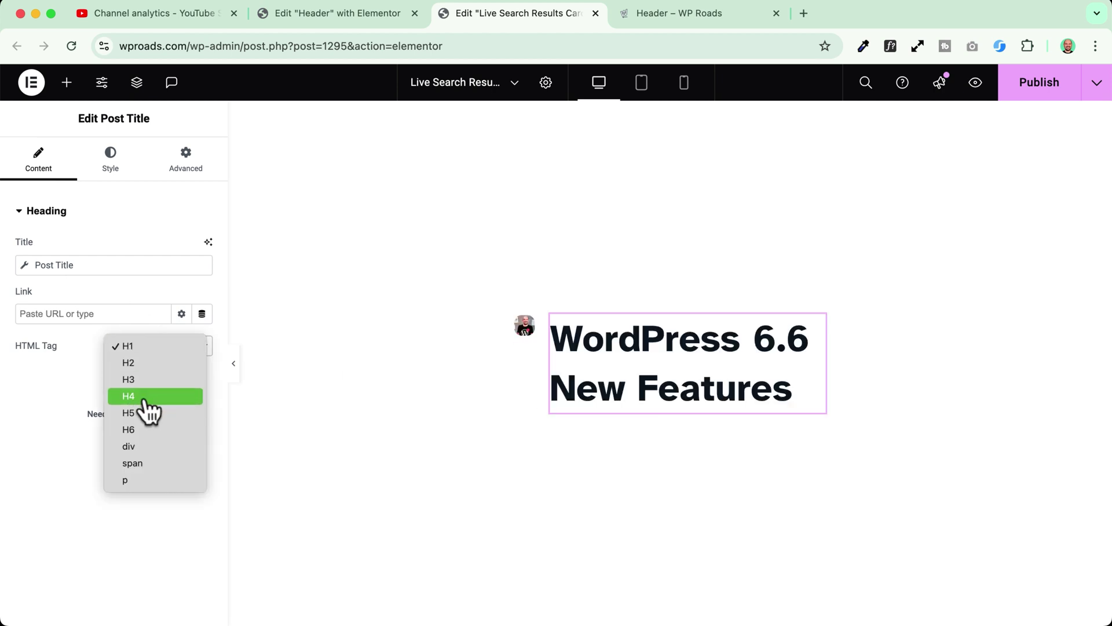
left_click(143, 396)
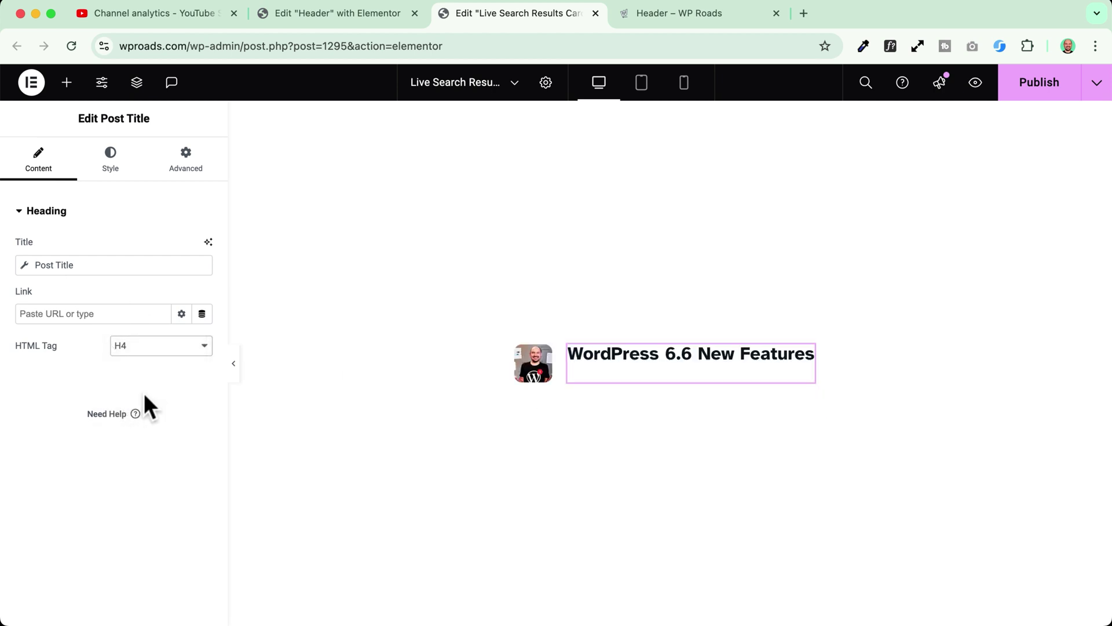
Step: Apply the global 'Buttons' font style to the post title's typography
left_click(110, 163)
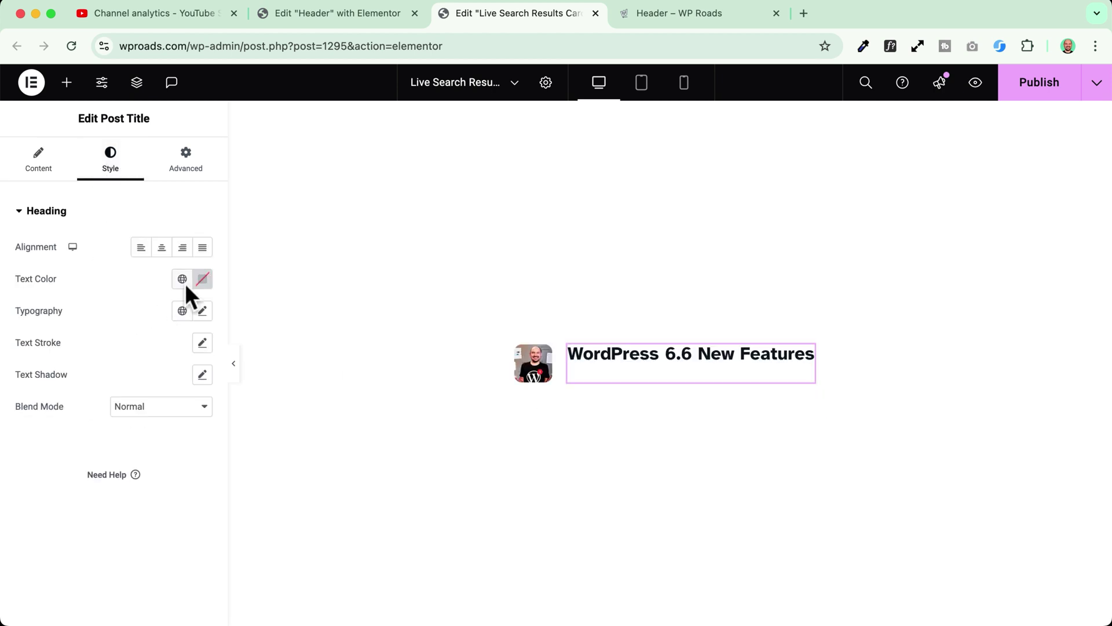
left_click(182, 311)
scroll(95, 481, "down", 3)
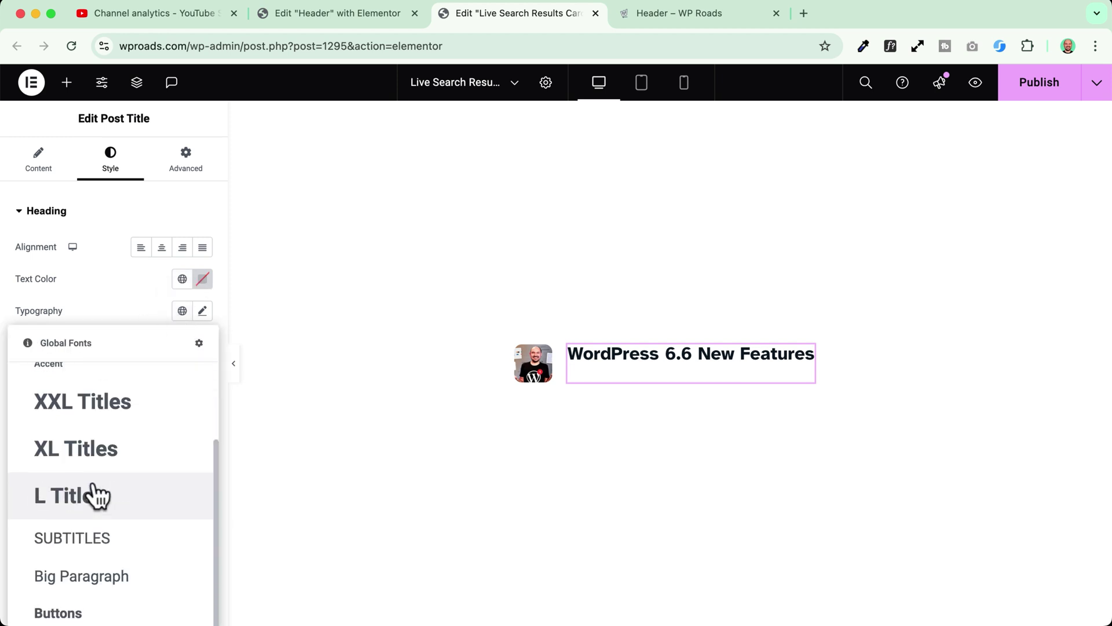
left_click(97, 617)
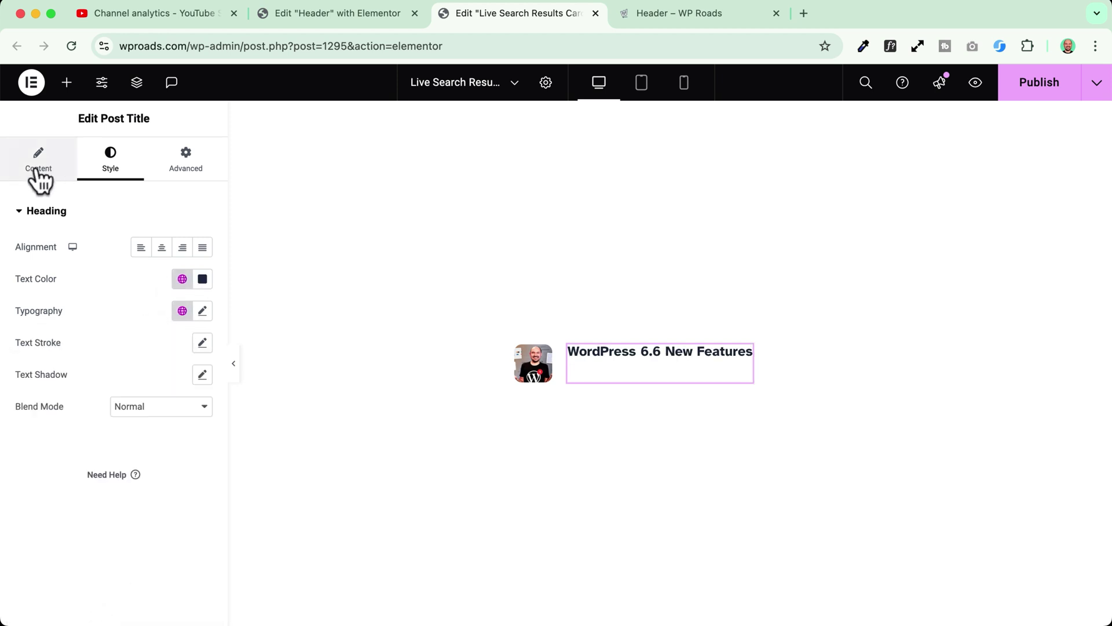
Step: Add a Post Info widget to the card showing the post's Categories term
left_click(68, 83)
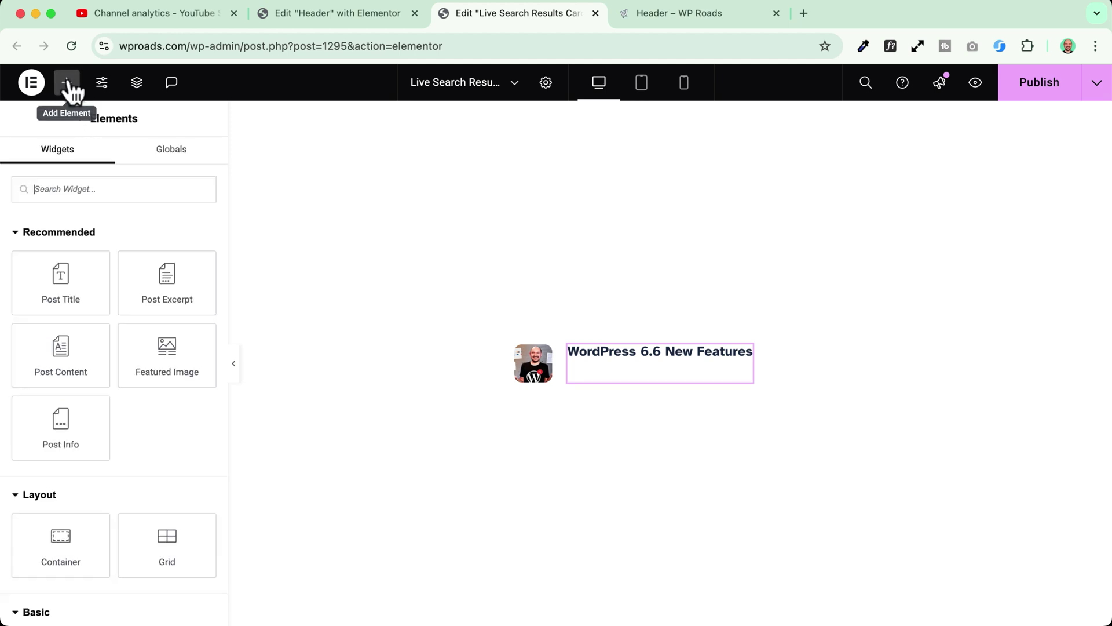
left_click(60, 424)
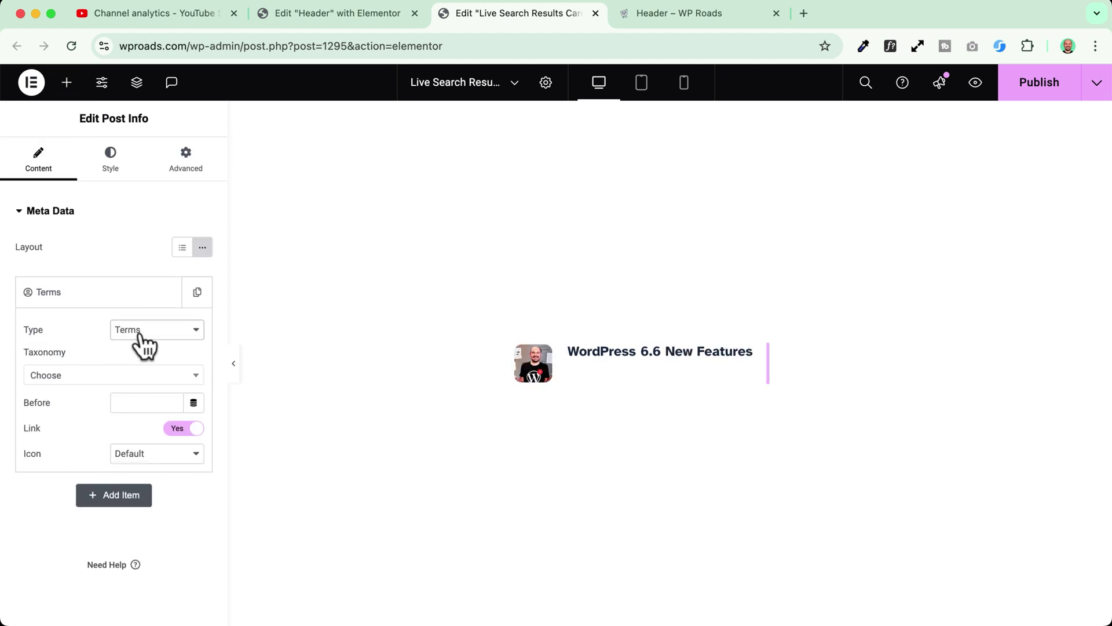
left_click(96, 377)
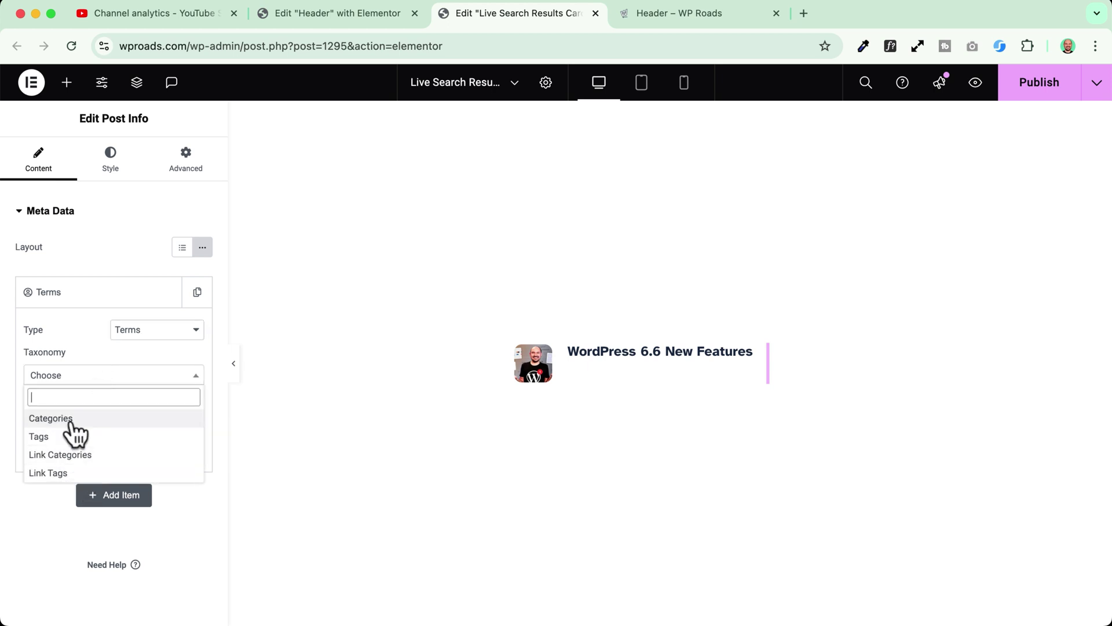
left_click(71, 420)
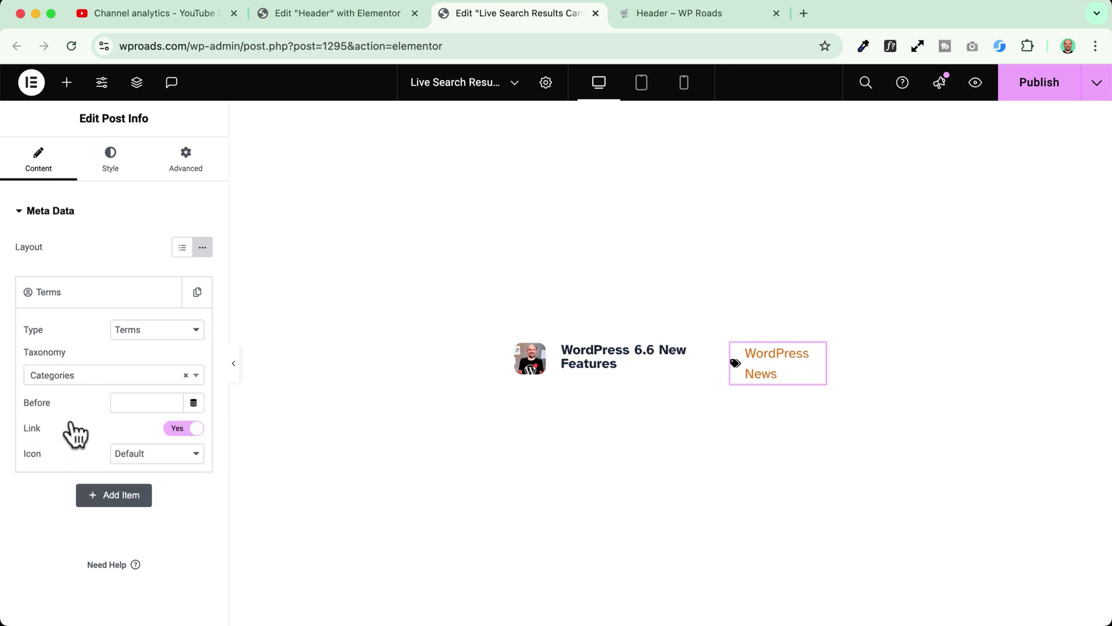
Step: Turn off the category link, set the icon to None, and put 'In: ' before it
left_click(183, 431)
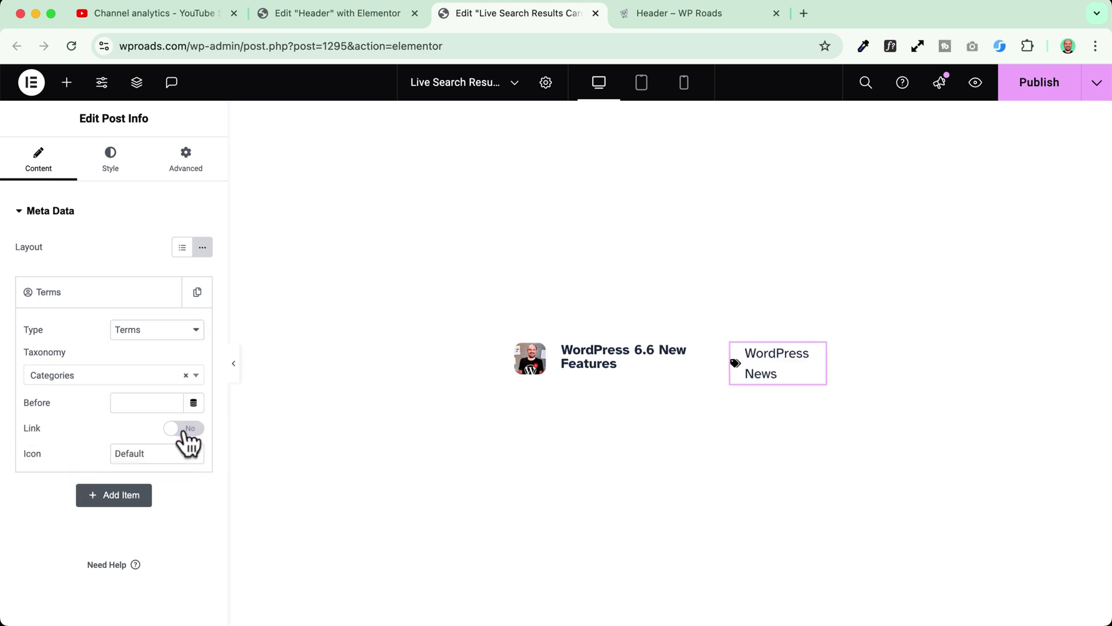
left_click(137, 454)
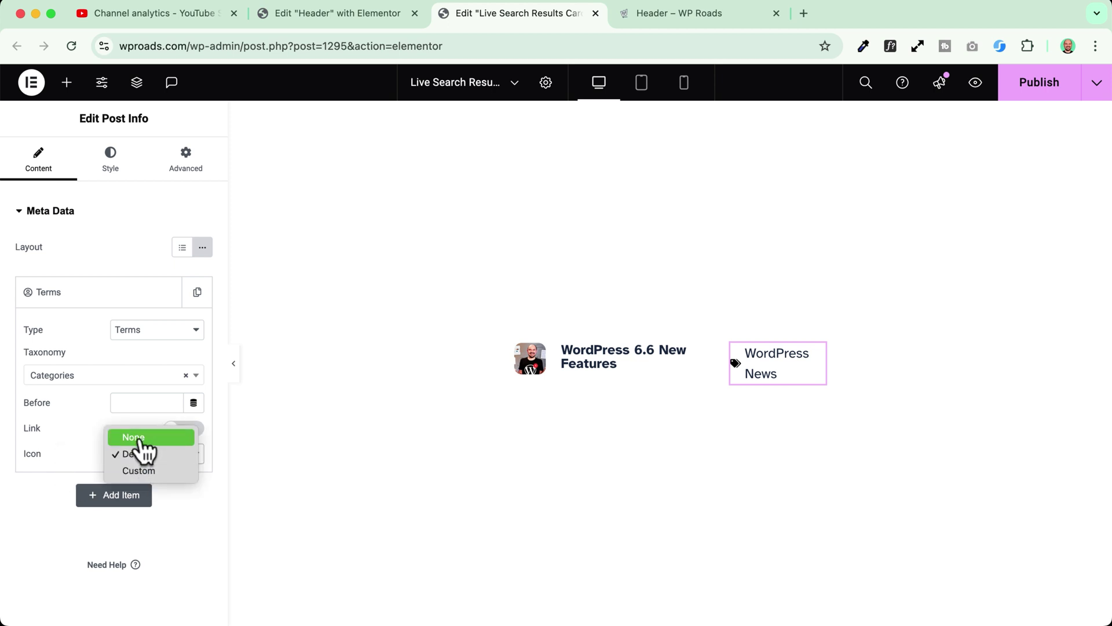
left_click(140, 437)
left_click(146, 402)
type("In:")
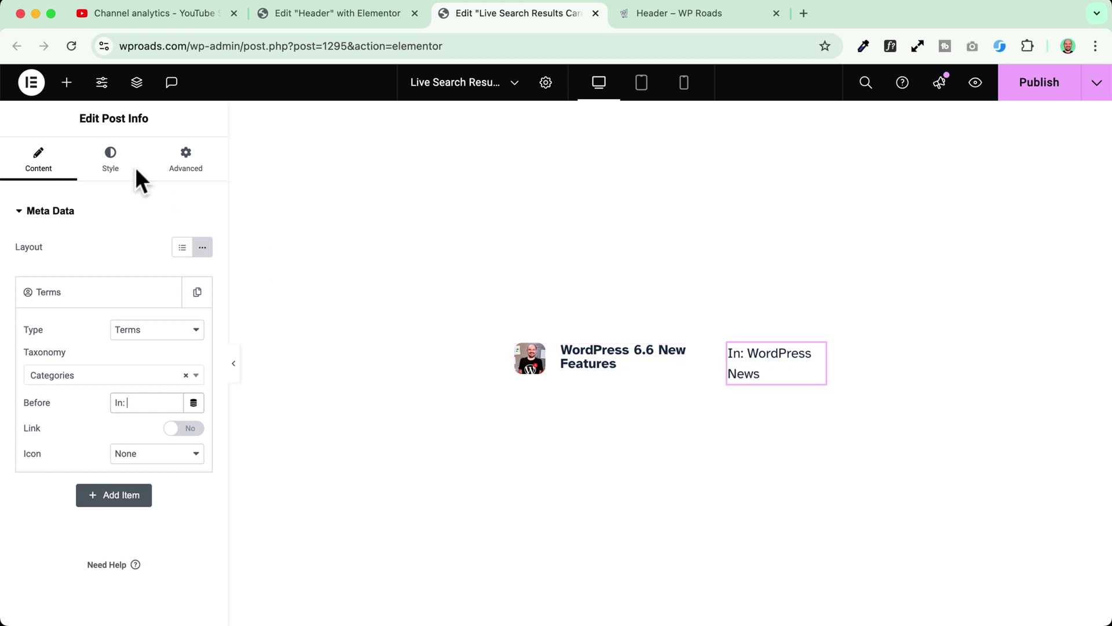
Step: Add a Column-vertical container beside the image and move Post Title and Post Info into it
left_click(66, 82)
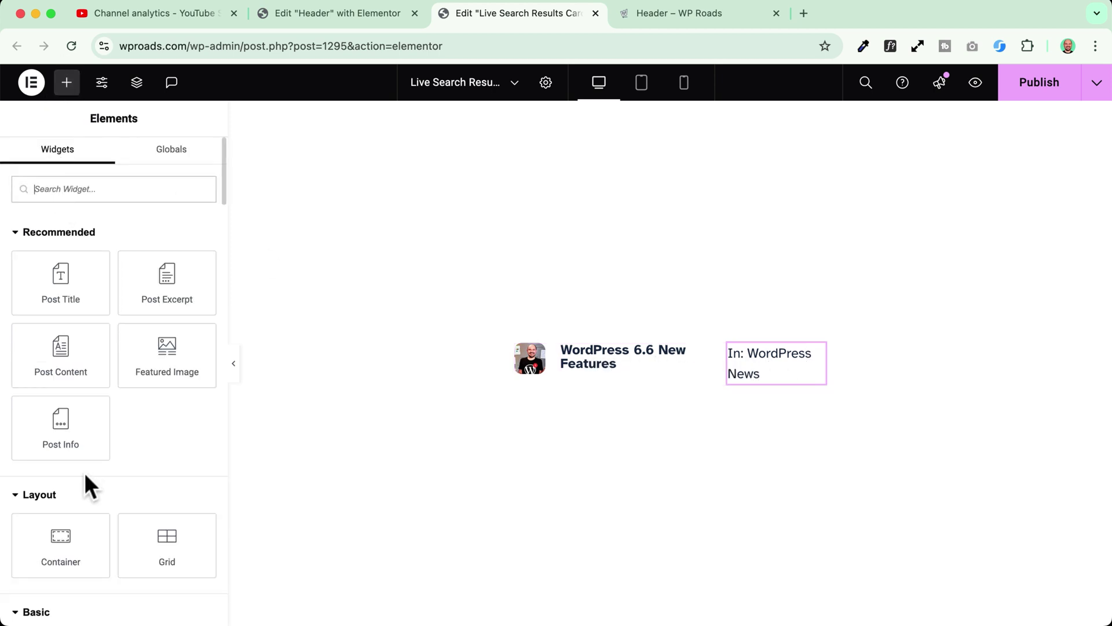
left_click_drag(61, 544, 592, 352)
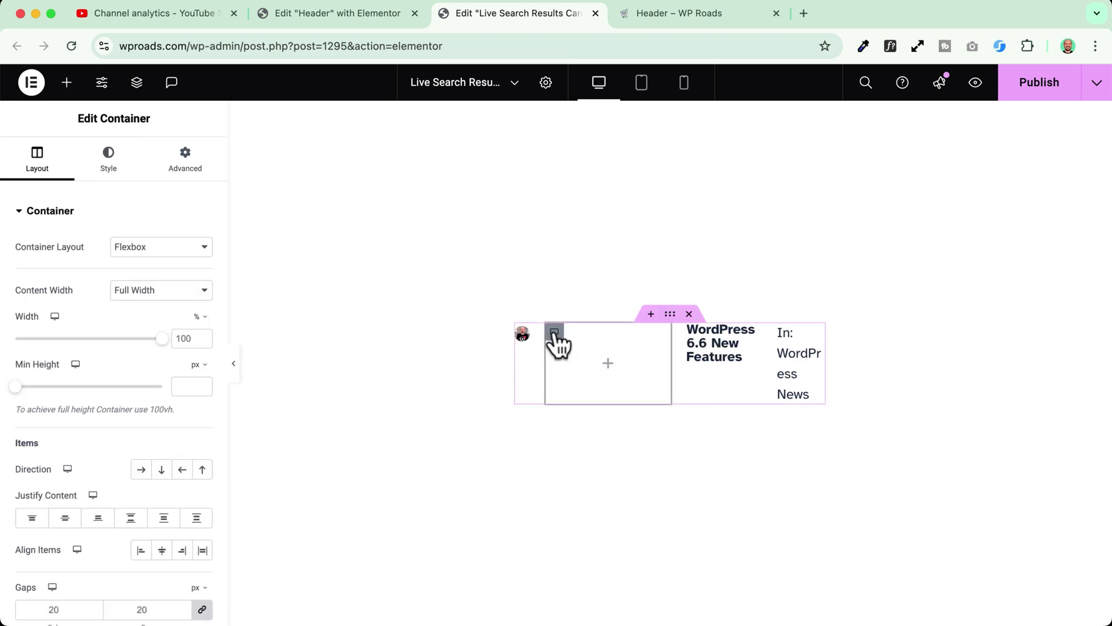
scroll(116, 405, "down", 1)
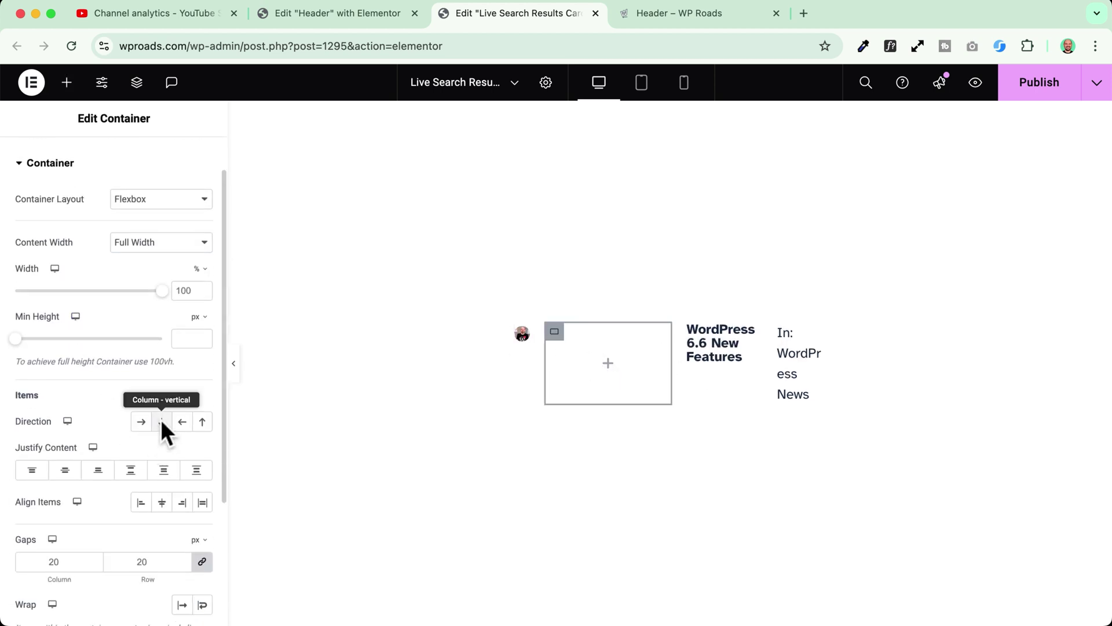
left_click(161, 422)
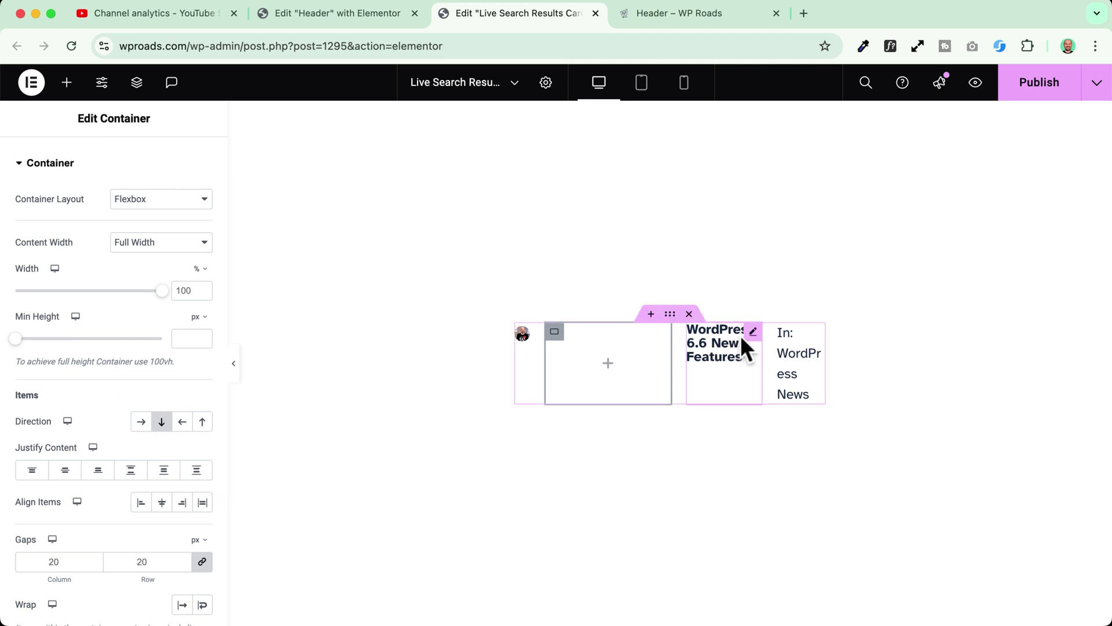
left_click_drag(724, 342, 624, 350)
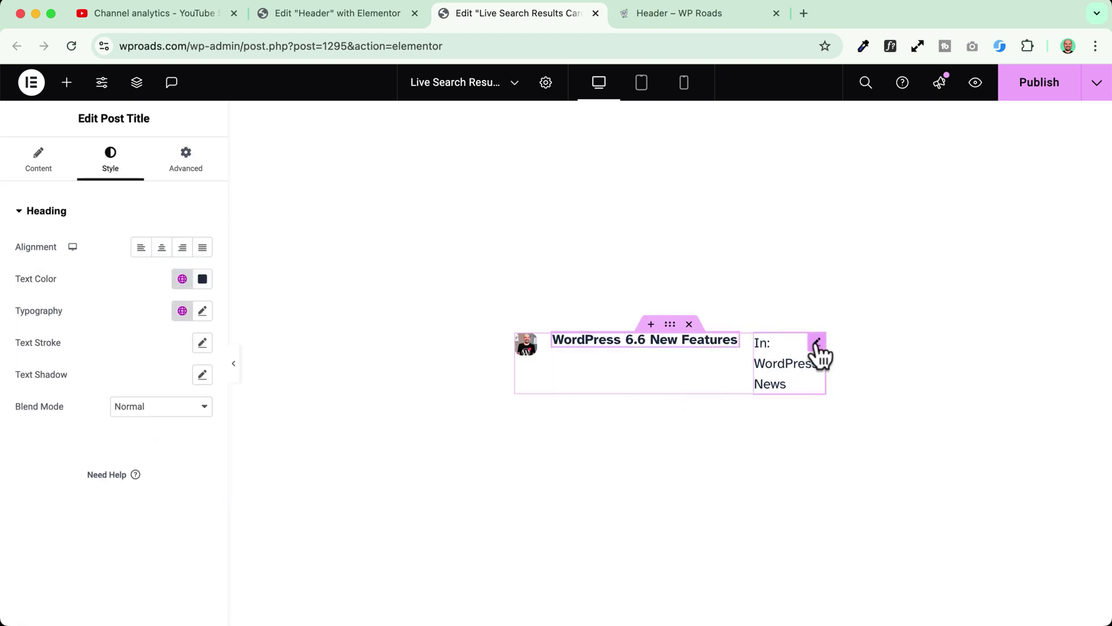
left_click_drag(817, 343, 615, 365)
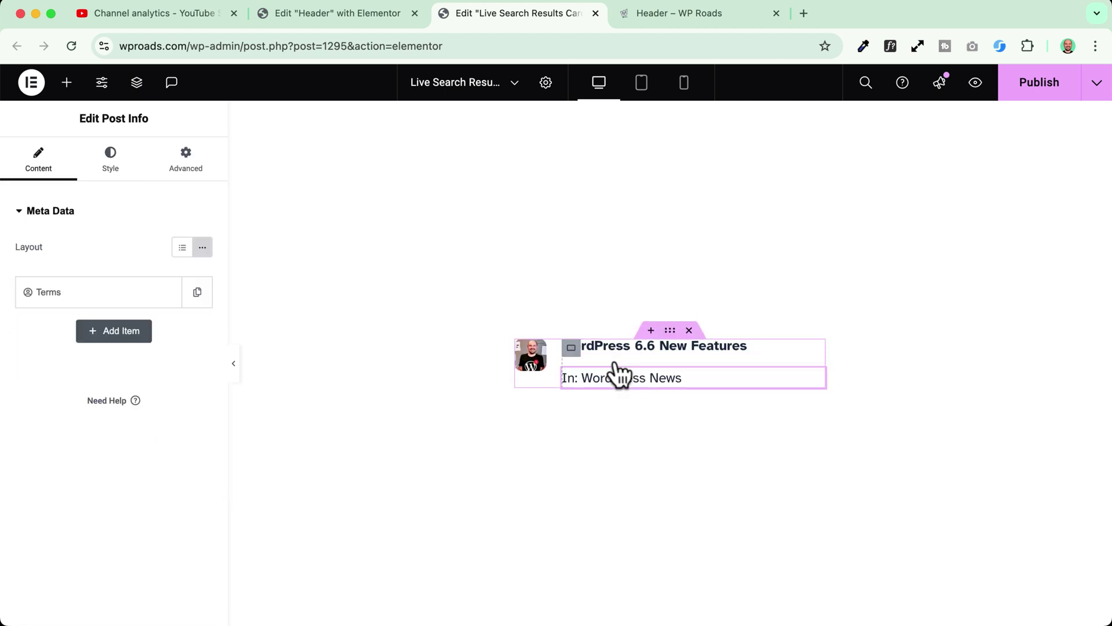
Step: Set the title-and-category container's gaps to 0
left_click(570, 348)
scroll(81, 458, "down", 3)
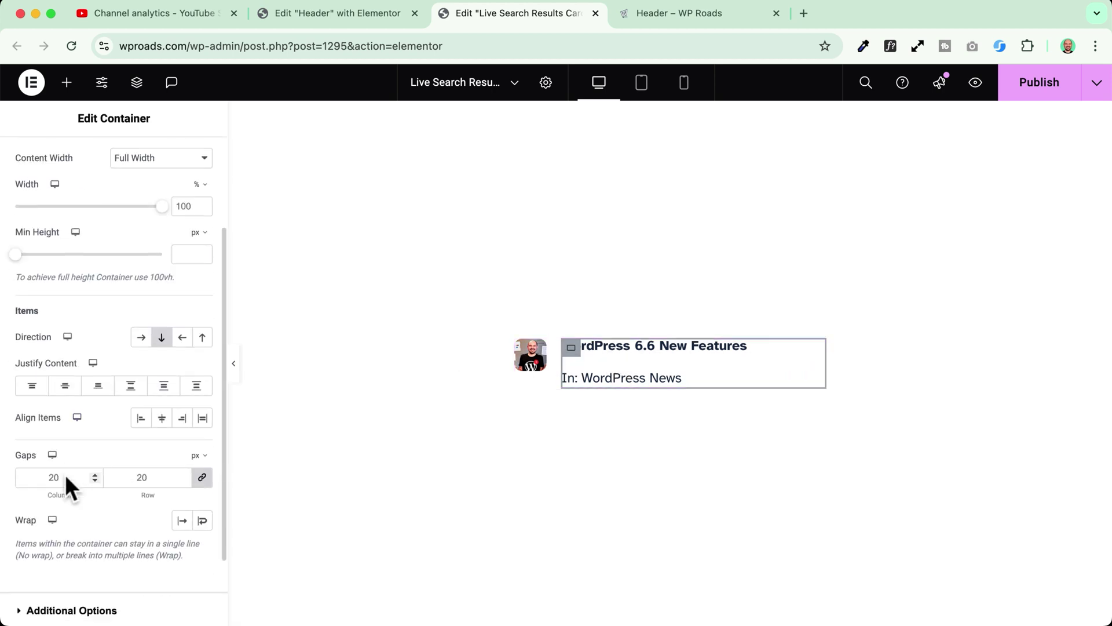
double_click(60, 477)
type("0")
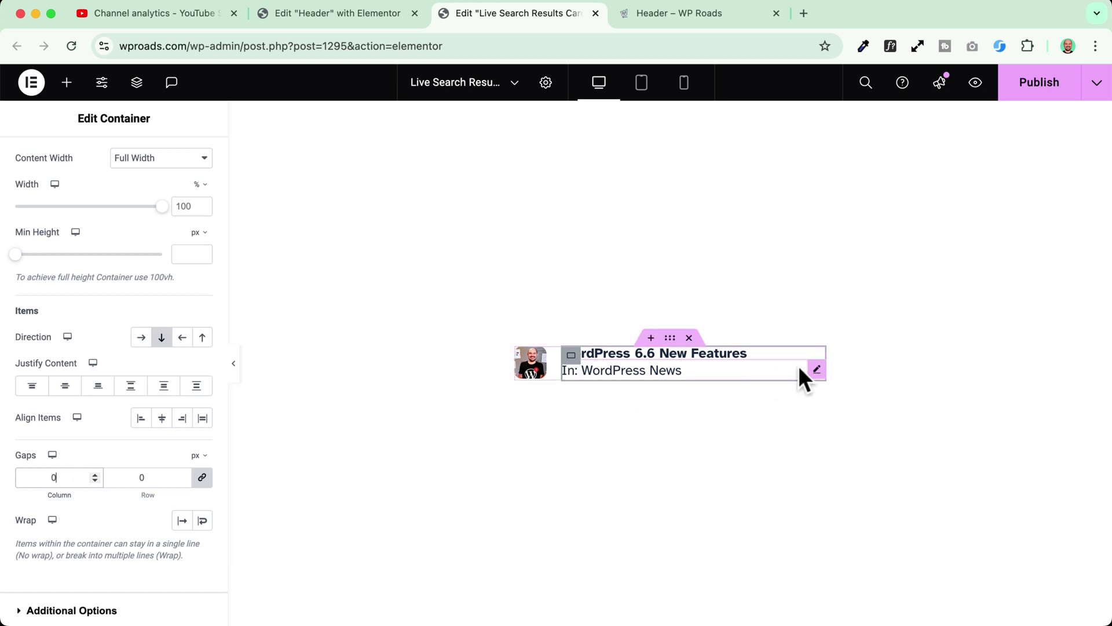
Step: Give the category line an unlinked padding of 5 px on the top only
left_click(817, 370)
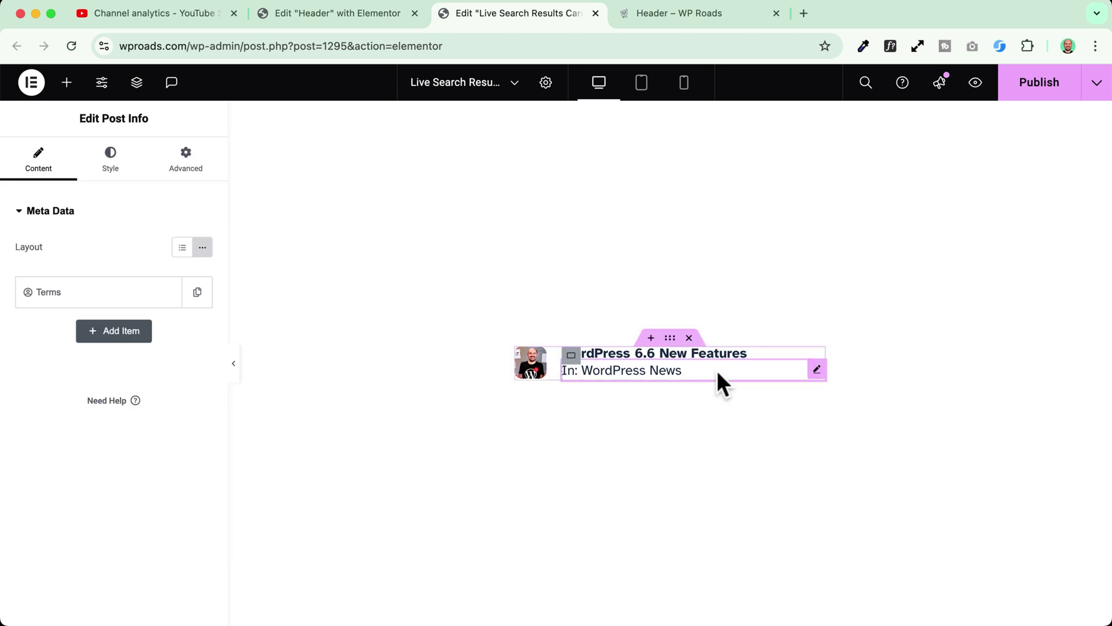
left_click(112, 169)
left_click(188, 159)
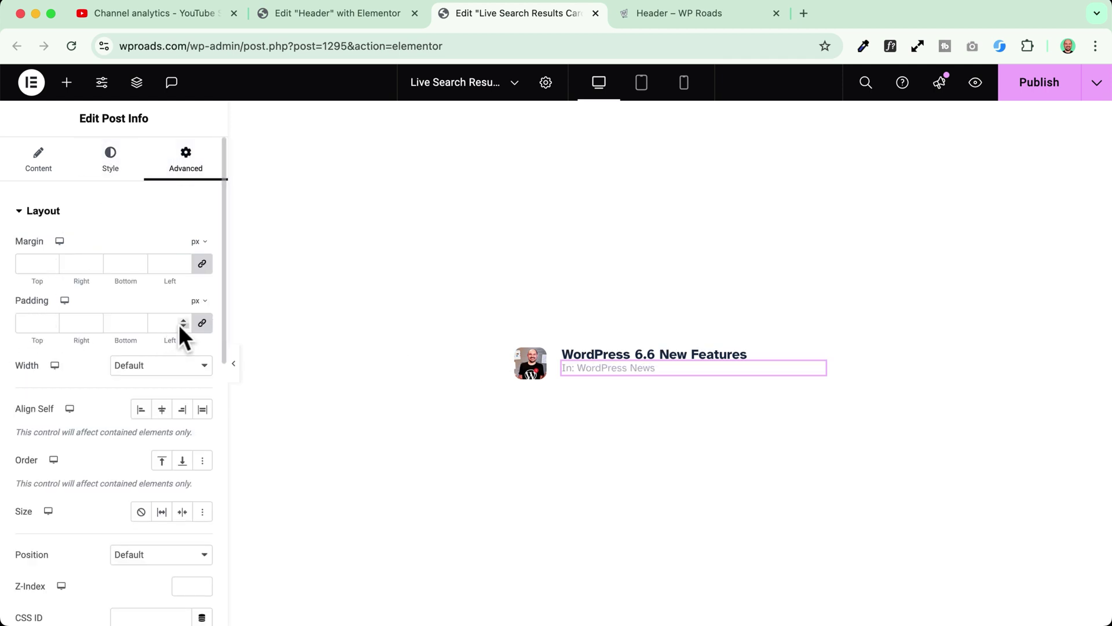
left_click(202, 323)
left_click(51, 320)
type("5")
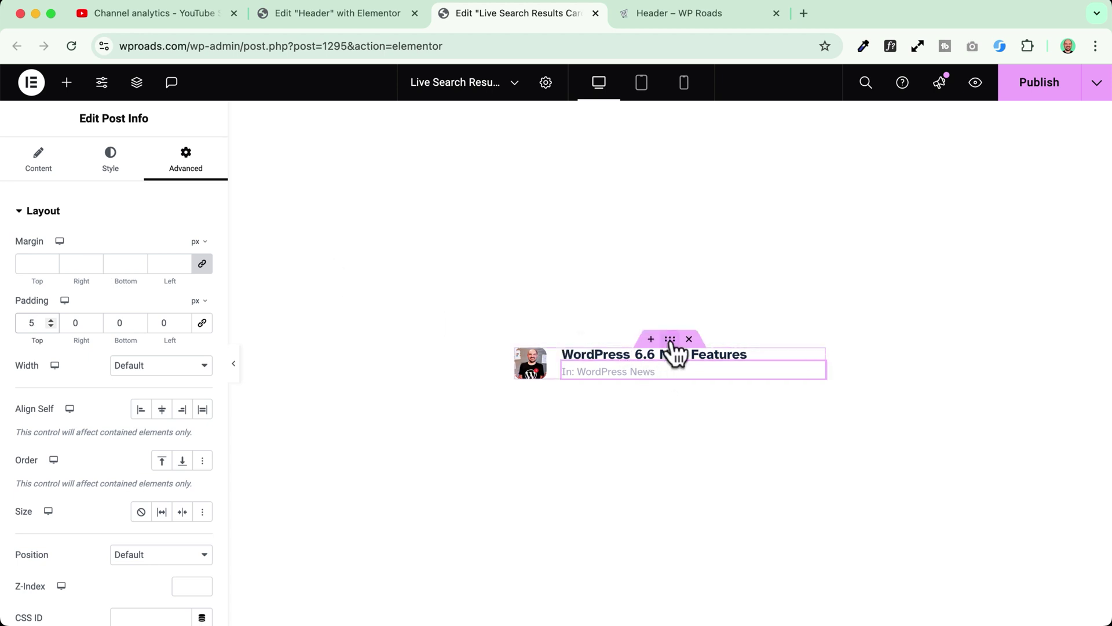
Step: Give the card container 5 px padding and a solid 1 px bottom border, then preview it
left_click(671, 341)
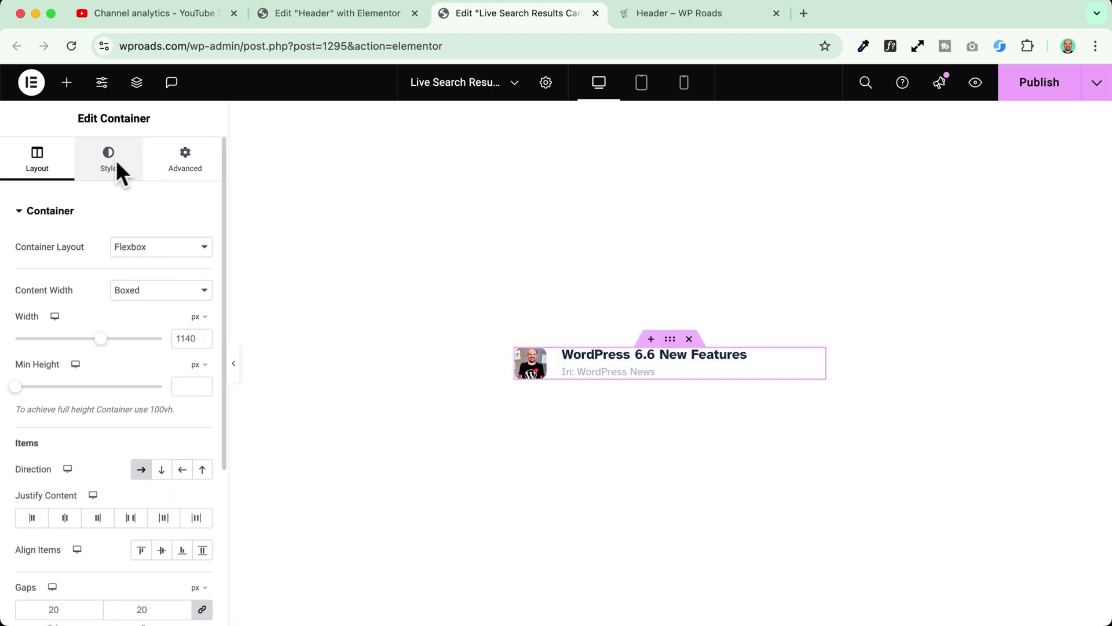
left_click(184, 165)
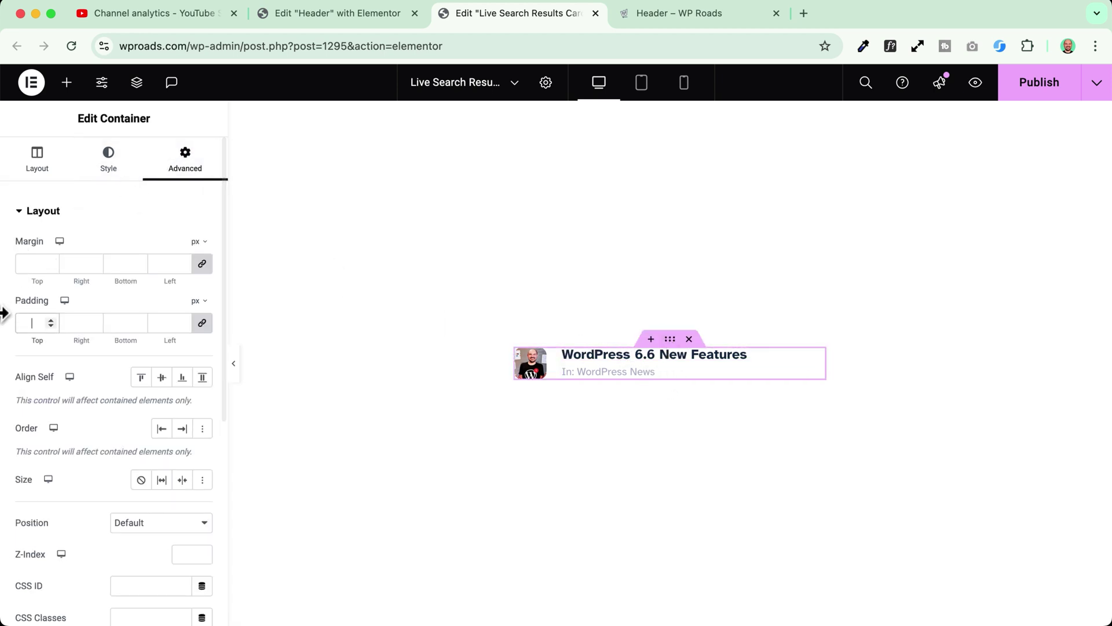
type("5")
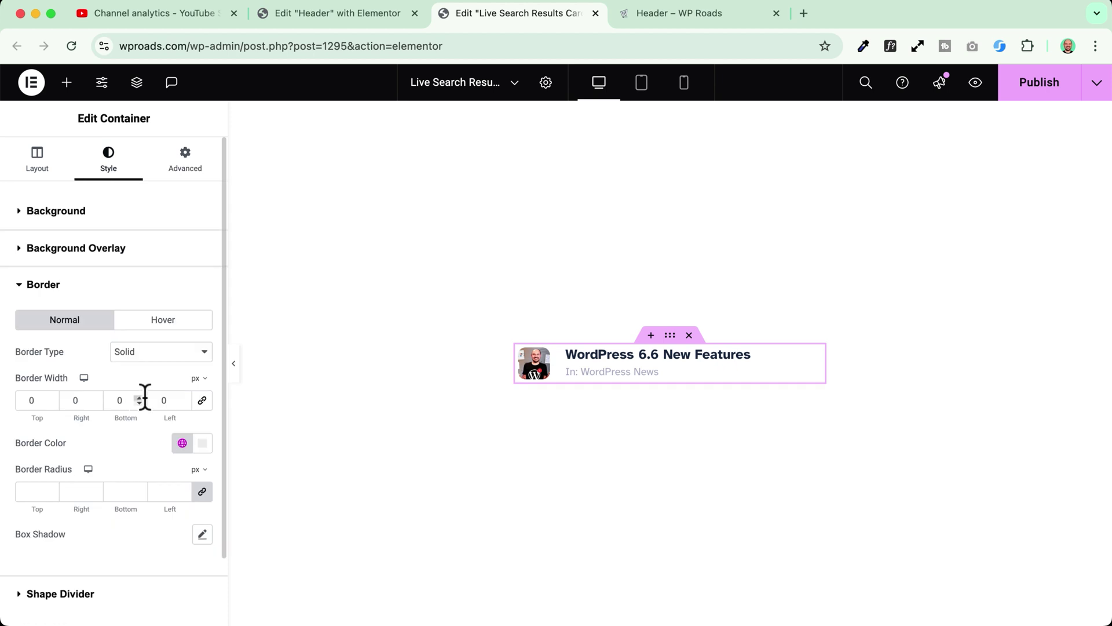
left_click(139, 398)
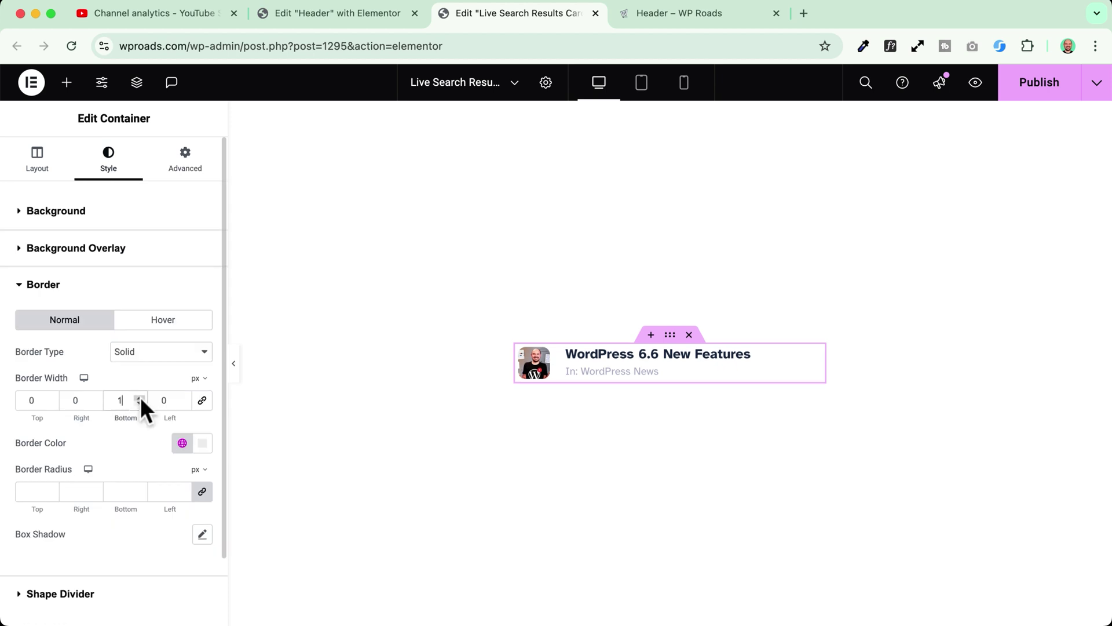
left_click(232, 364)
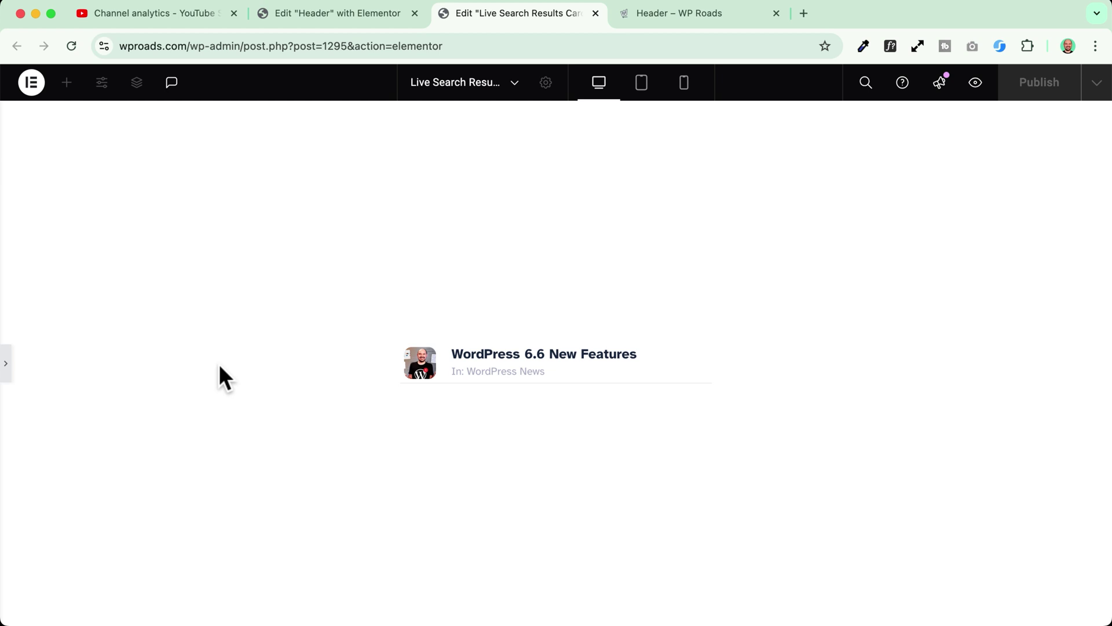
Step: Set the card container's HTML tag to 'a' (link) under Layout > Additional Options
key("ctrl+p")
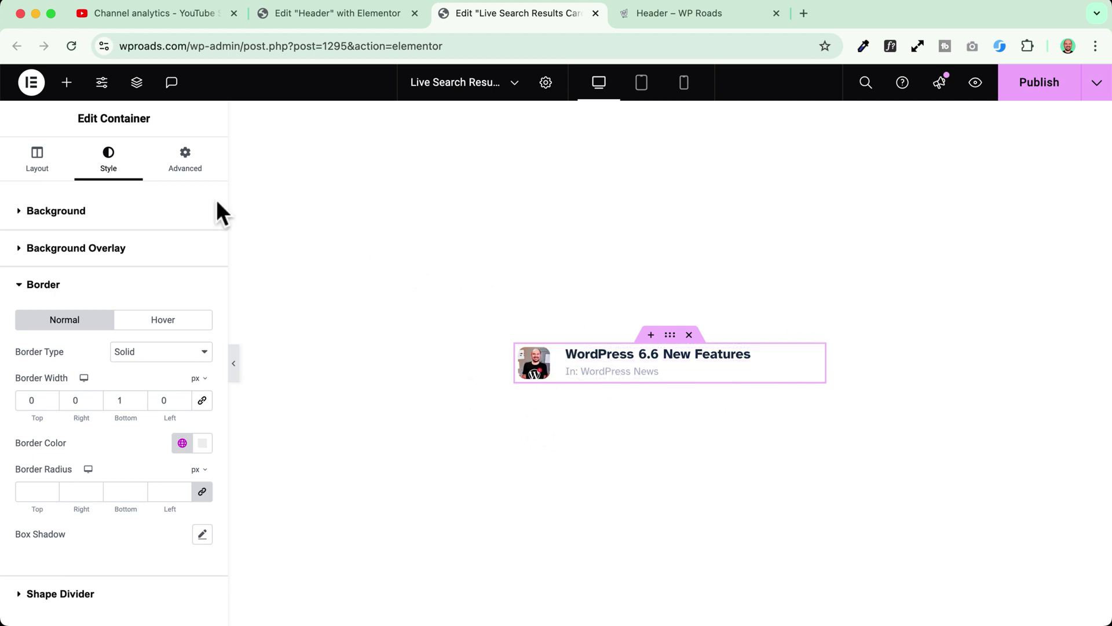
left_click(185, 159)
left_click(45, 168)
scroll(83, 297, "down", 5)
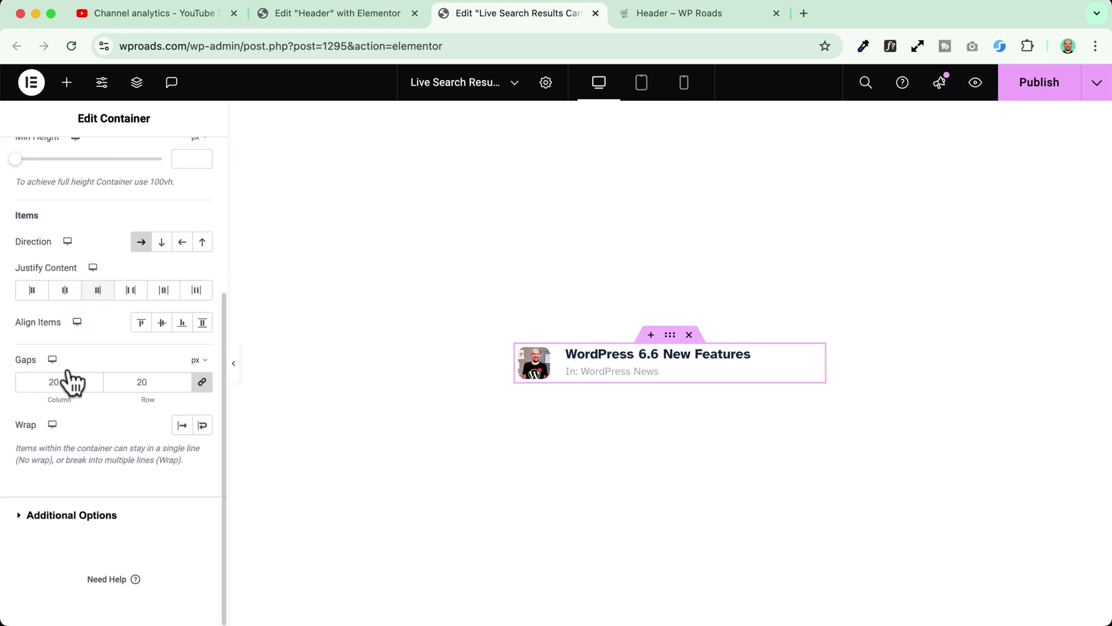
left_click(75, 514)
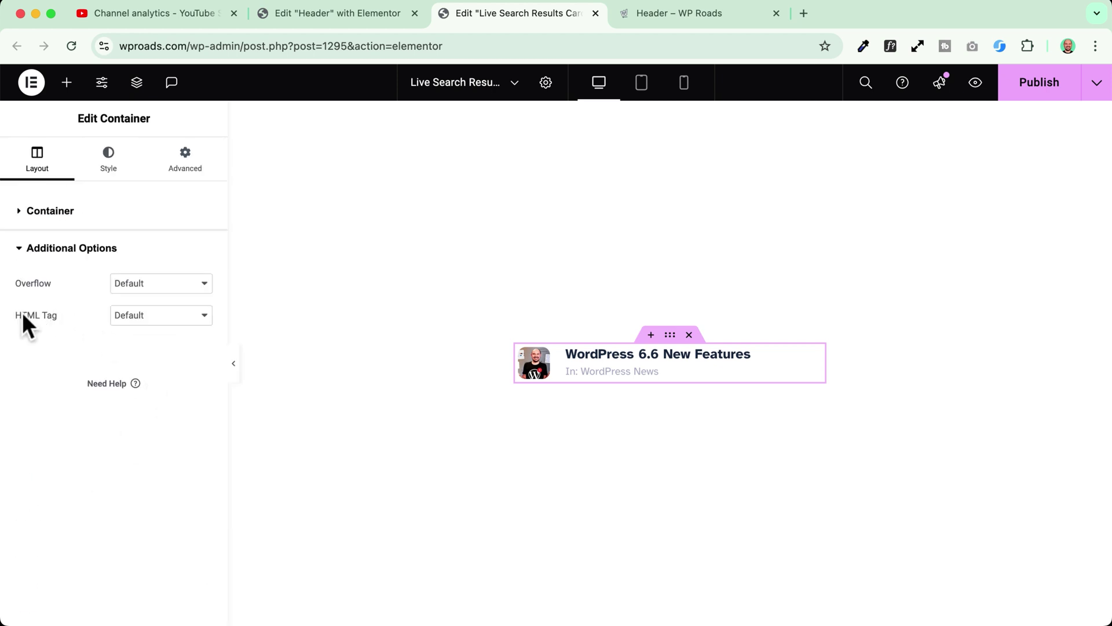
left_click(148, 317)
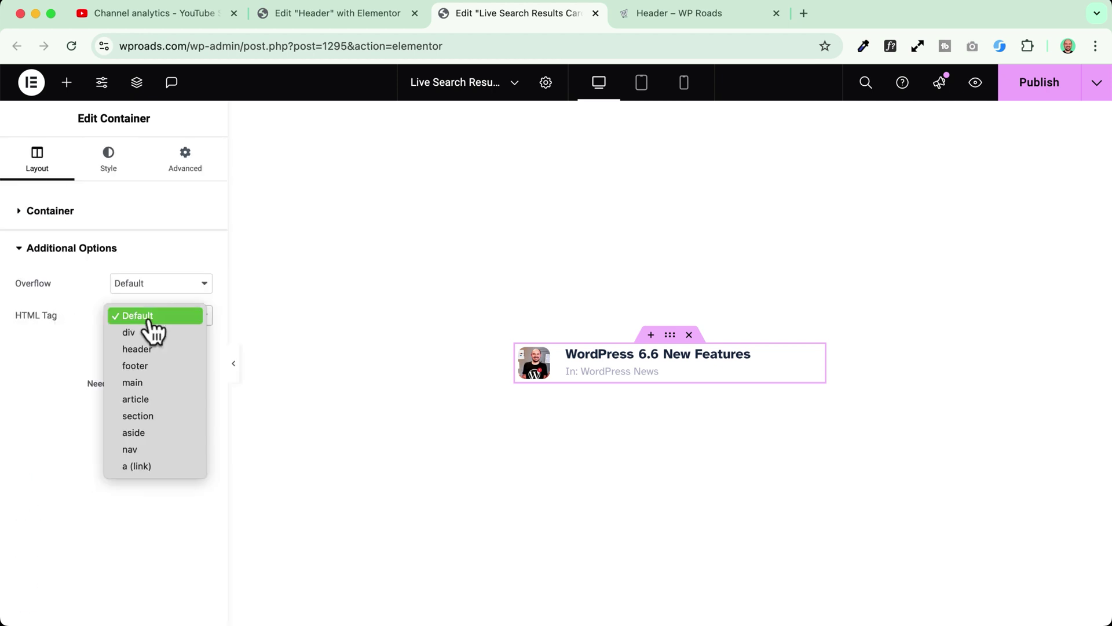
left_click(163, 465)
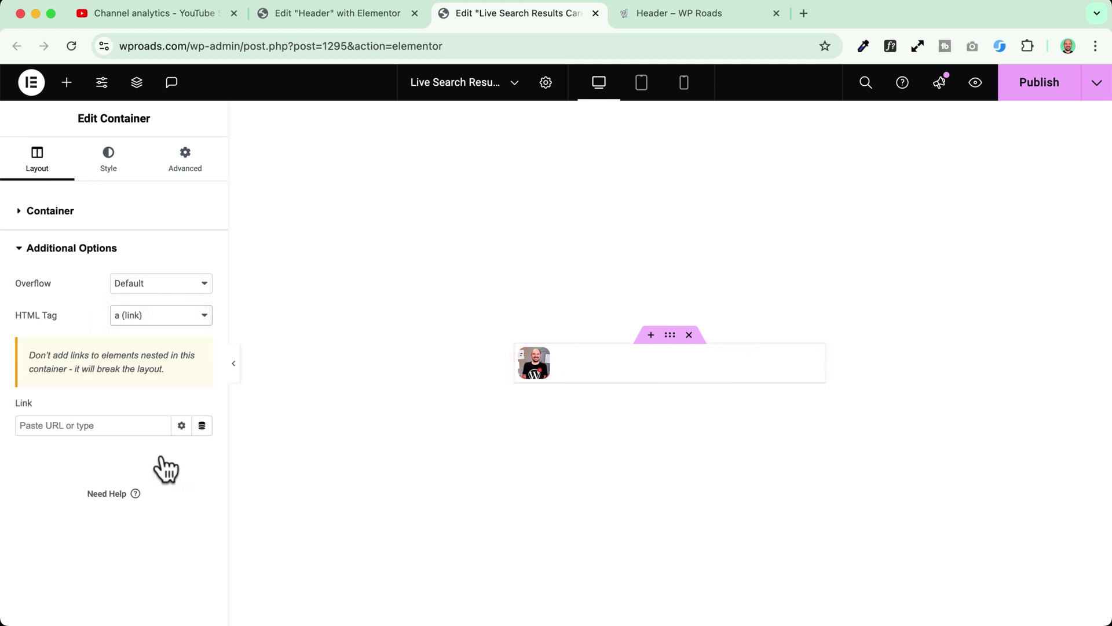
Step: Set the container's link to the Post URL dynamic tag and publish the card template
left_click_drag(30, 355, 181, 374)
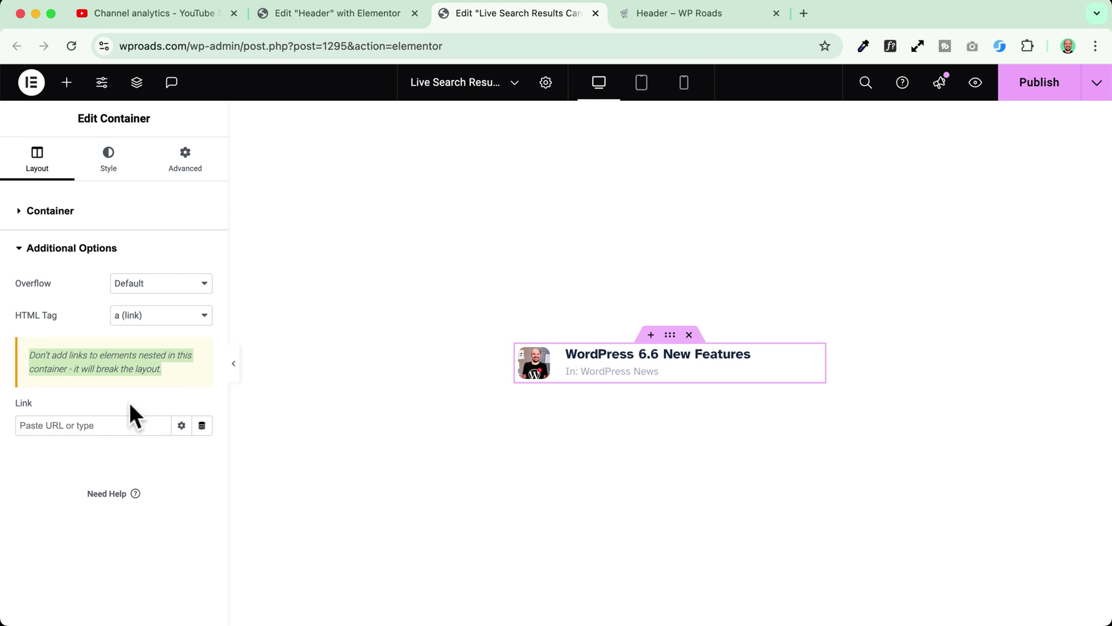
left_click(202, 426)
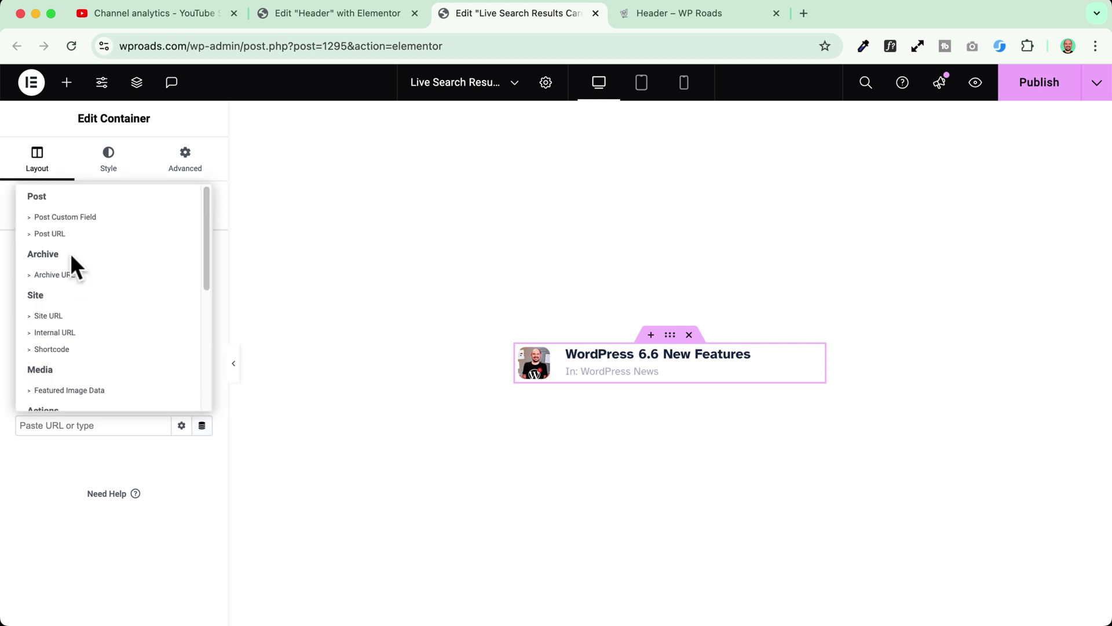
left_click(59, 235)
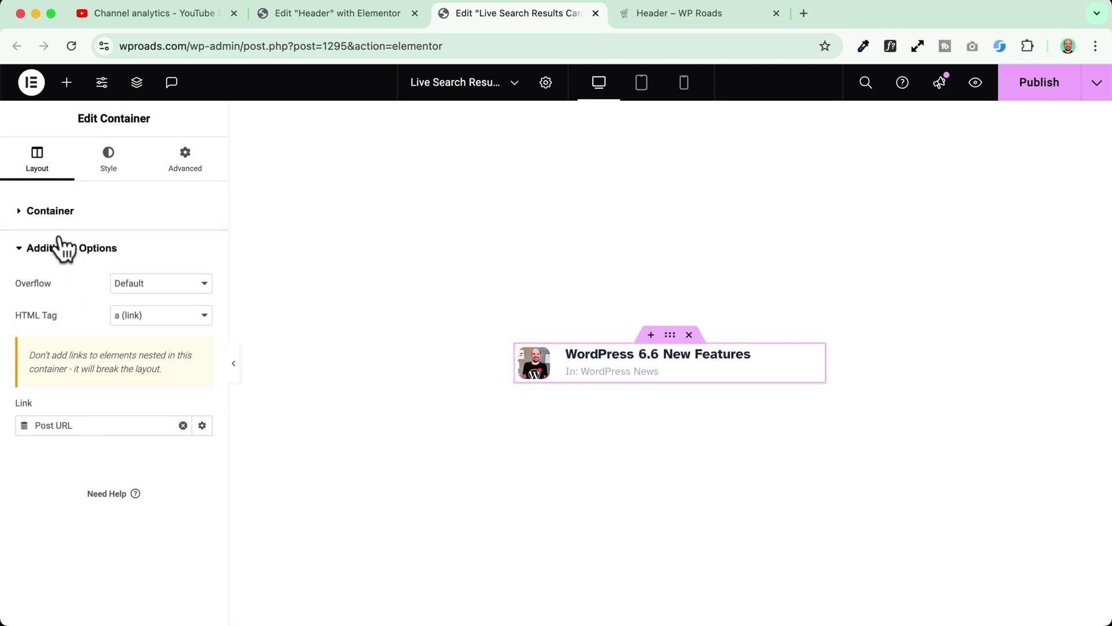
left_click(1034, 87)
Step: Reload the Header editor and confirm the Search widget uses the Live Search Results Card template
left_click(346, 14)
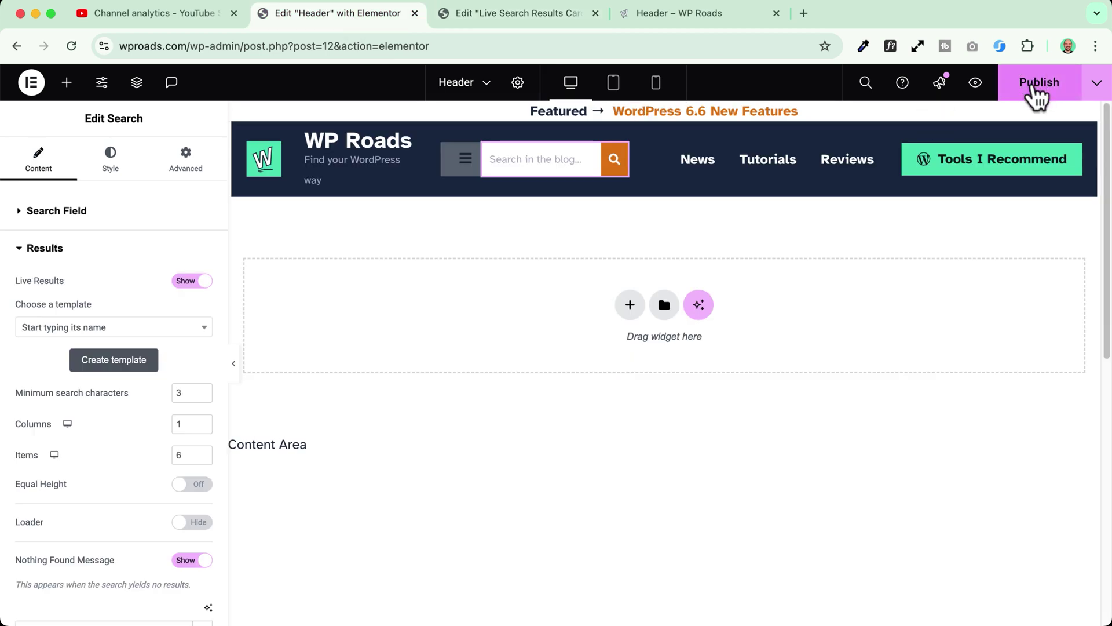
left_click(1038, 90)
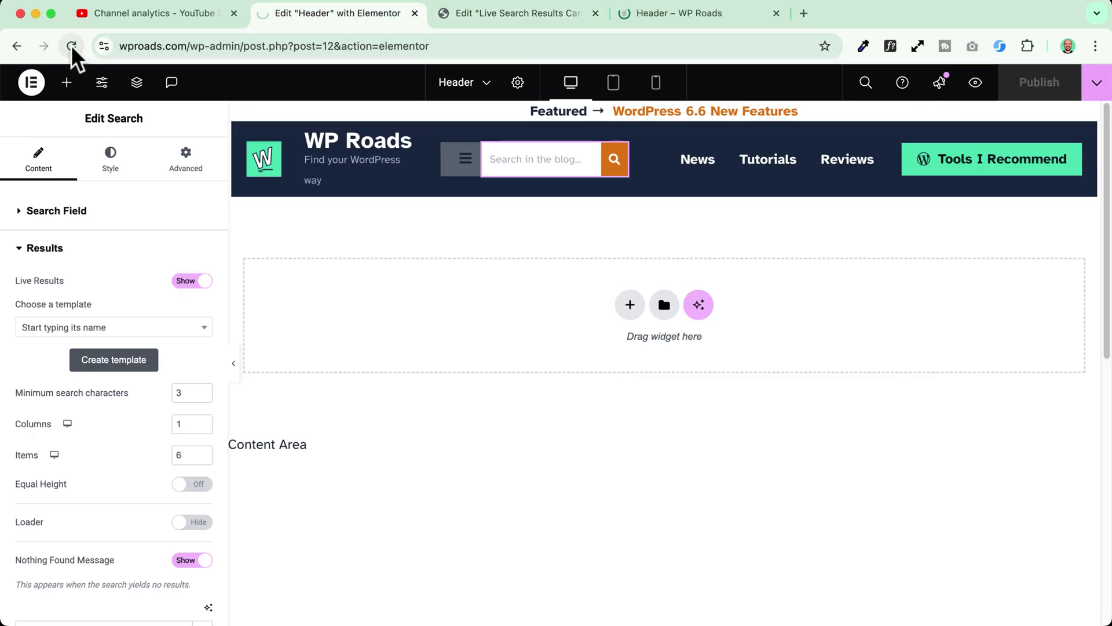
left_click(619, 156)
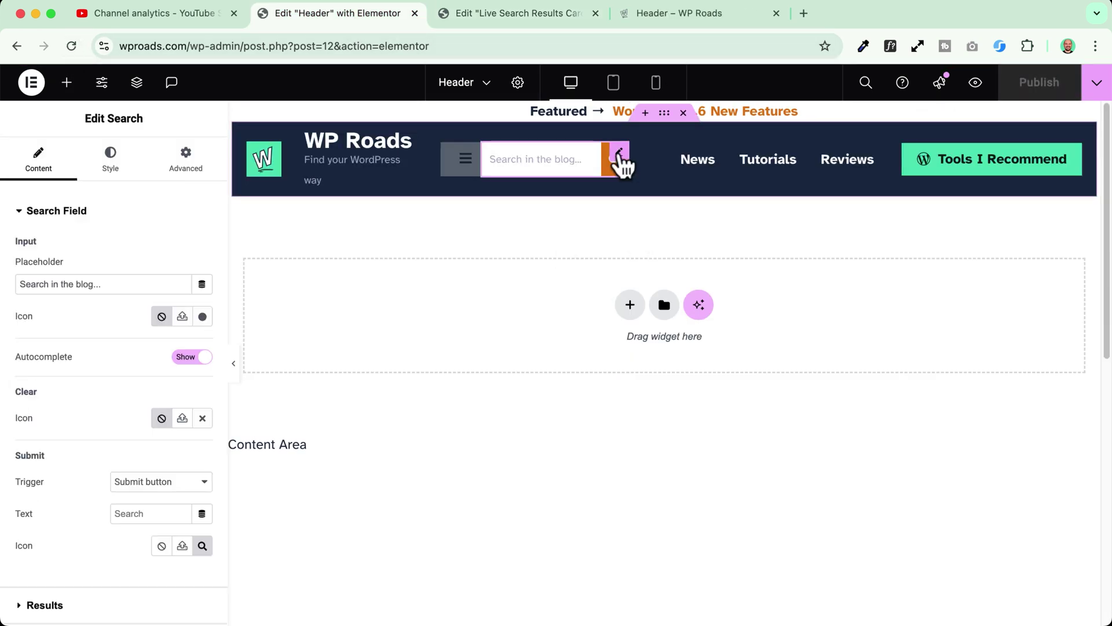
scroll(44, 385, "down", 5)
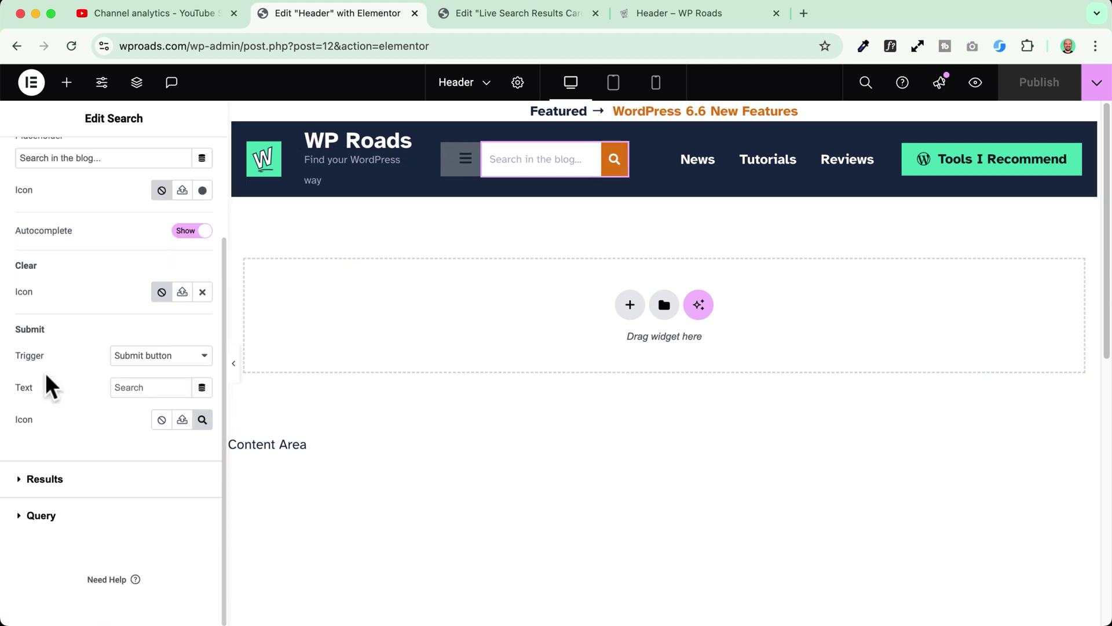
left_click(51, 478)
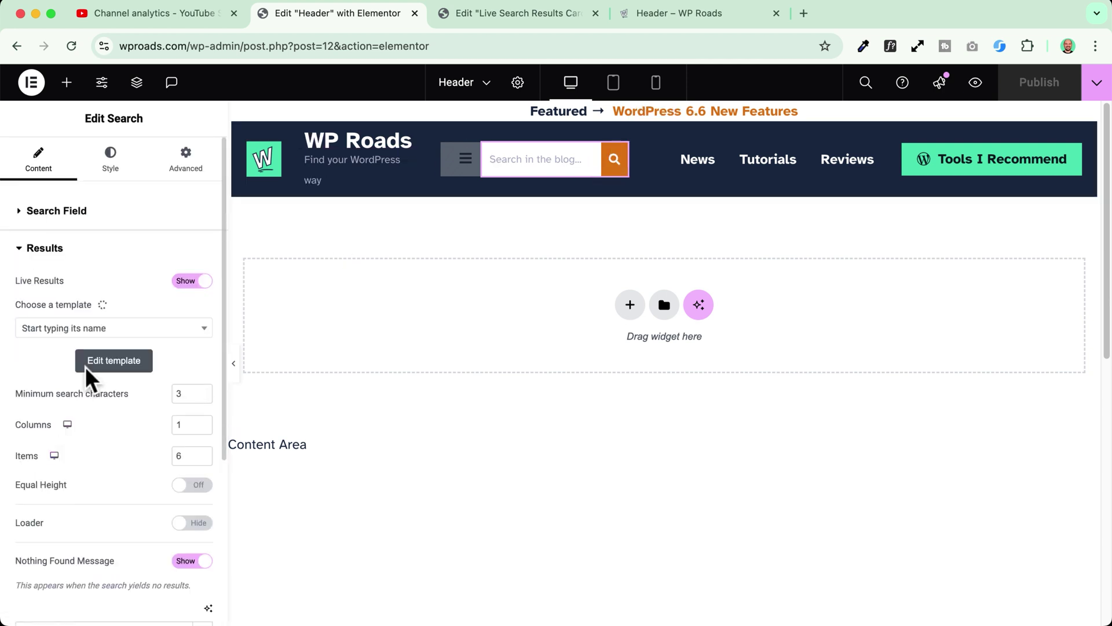
left_click(195, 280)
left_click(187, 282)
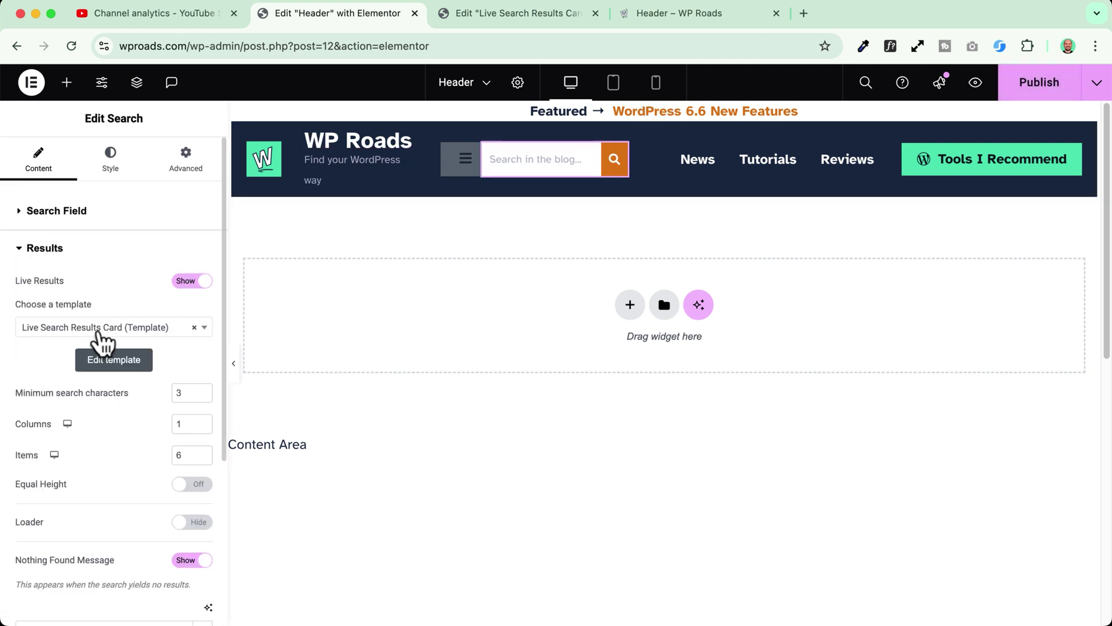
left_click(96, 329)
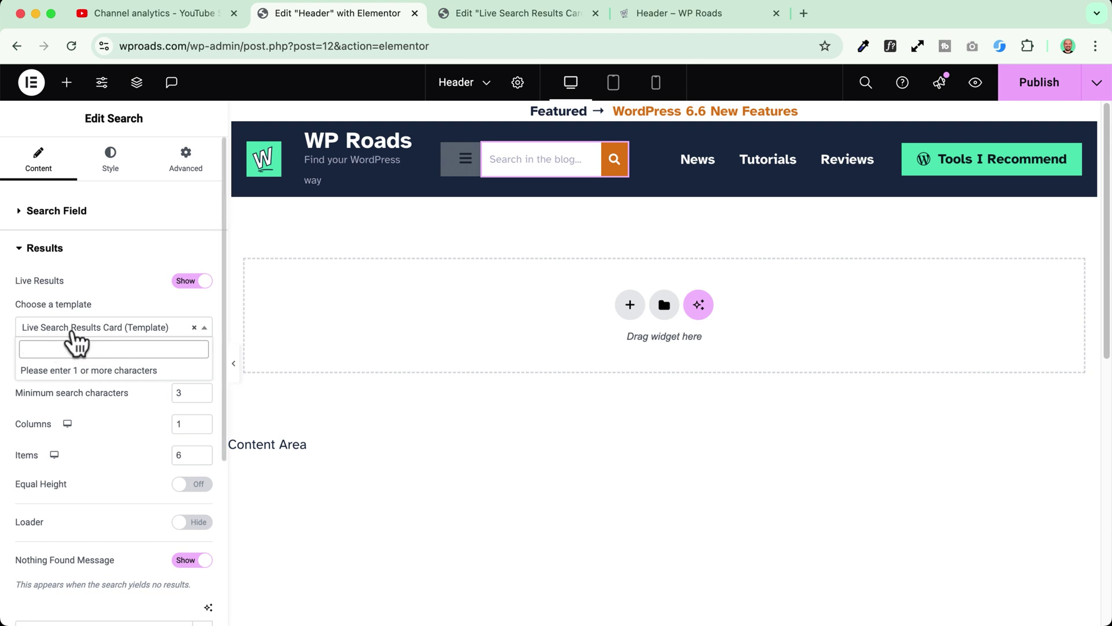
left_click(71, 332)
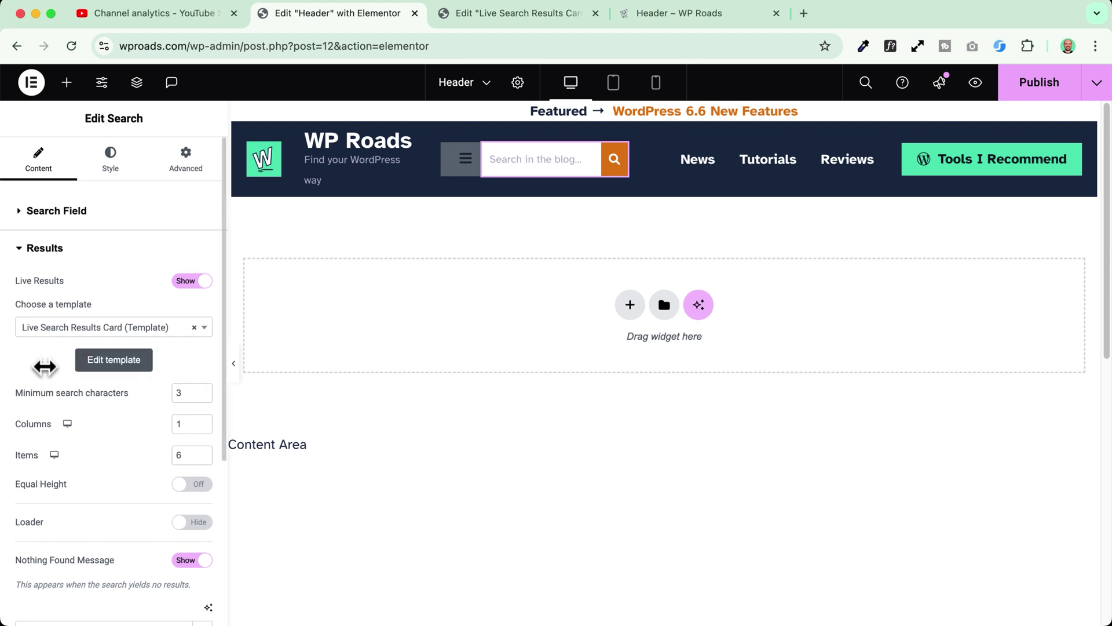
Step: Review the search widget's settings and publish the header
scroll(105, 428, "down", 3)
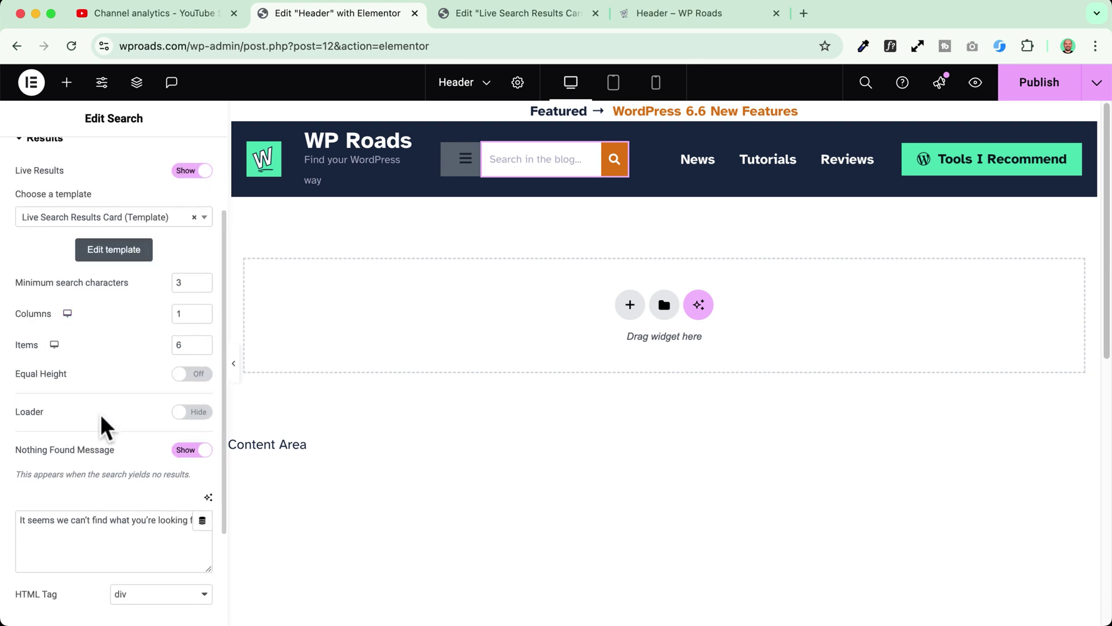
scroll(112, 390, "up", 2)
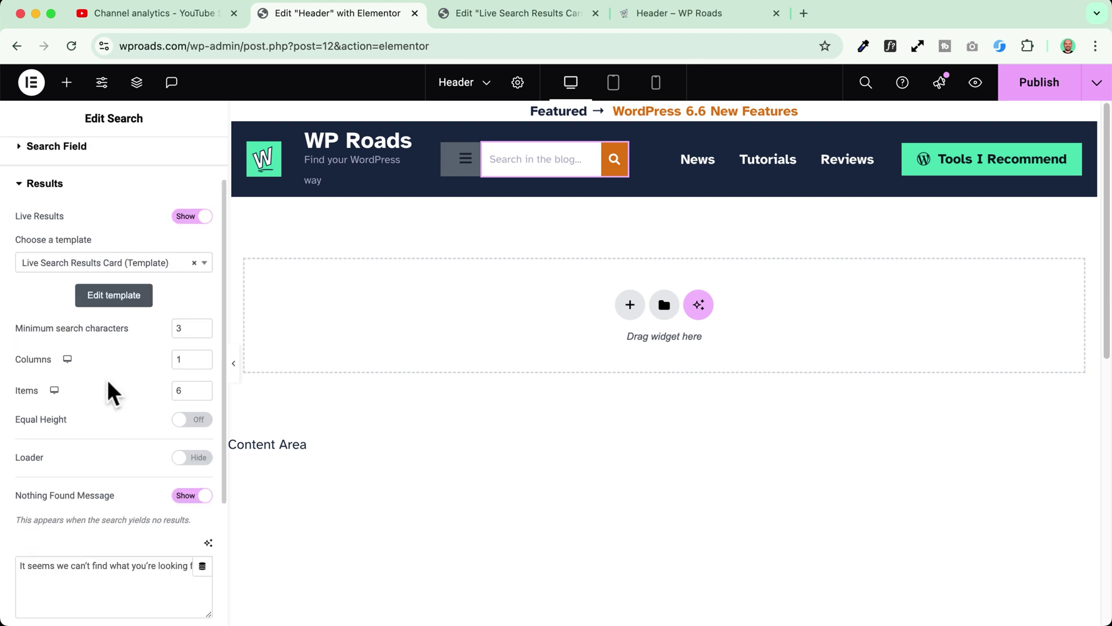
scroll(90, 441, "down", 3)
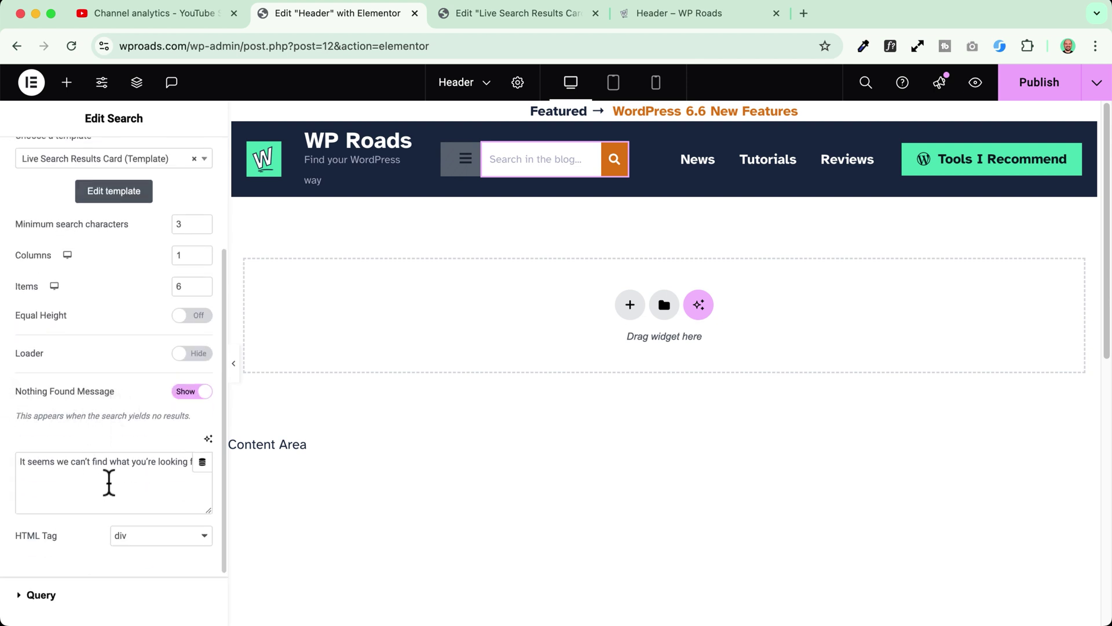
scroll(109, 482, "down", 2)
scroll(99, 499, "up", 7)
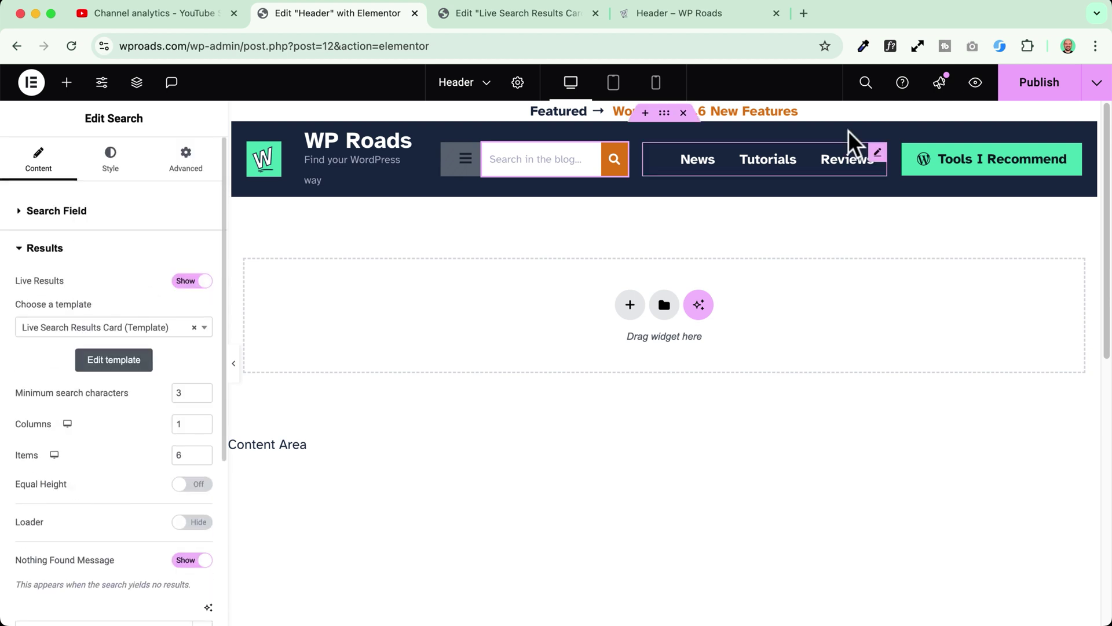
left_click(1050, 91)
Step: Preview the header, go to the WP Roads homepage and search 'zipwp' to inspect the live result cards
left_click(977, 87)
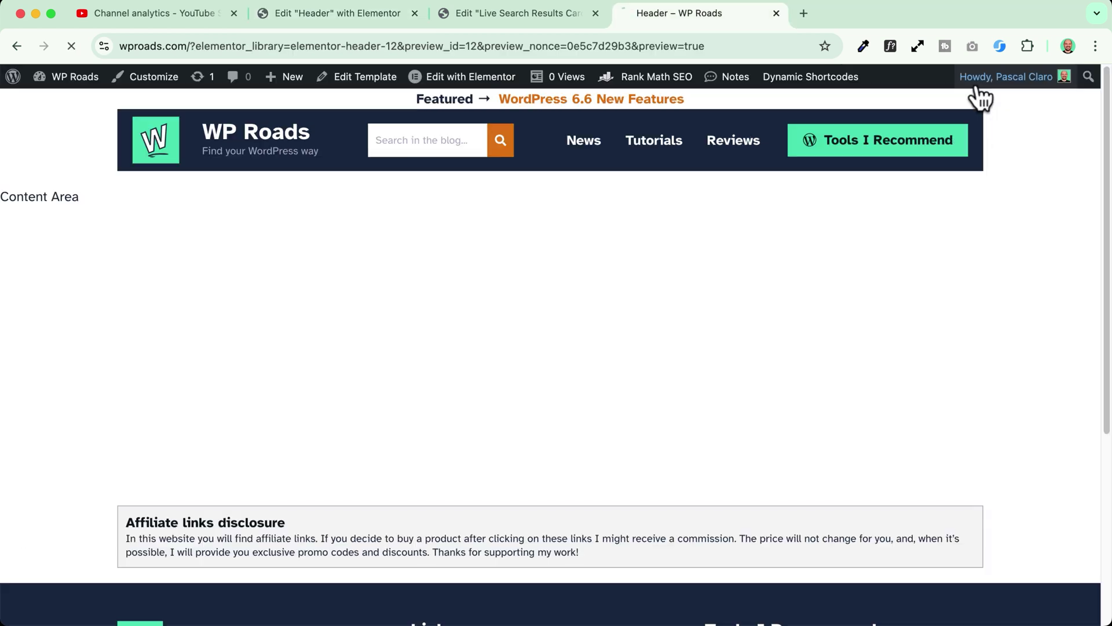
left_click(168, 149)
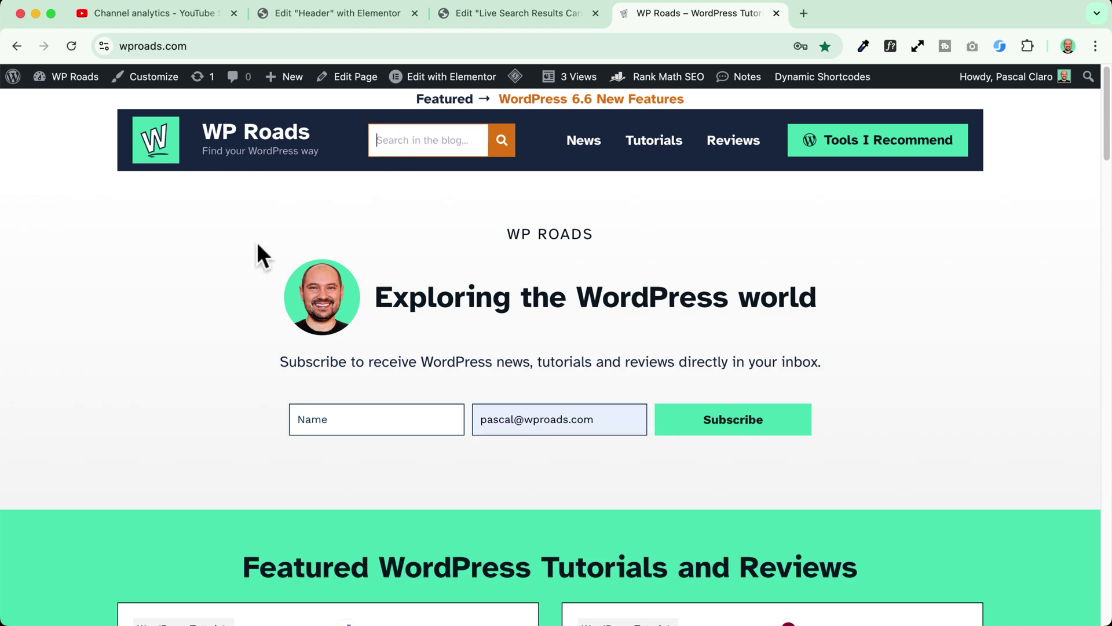
type("zipwp")
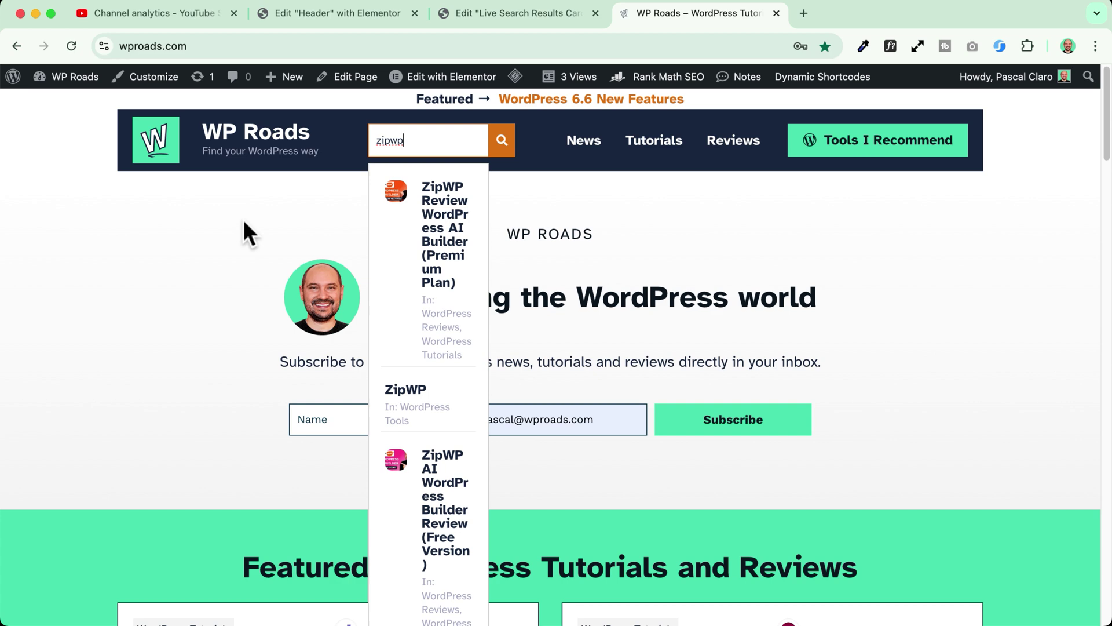
scroll(395, 251, "down", 2)
scroll(398, 268, "up", 2)
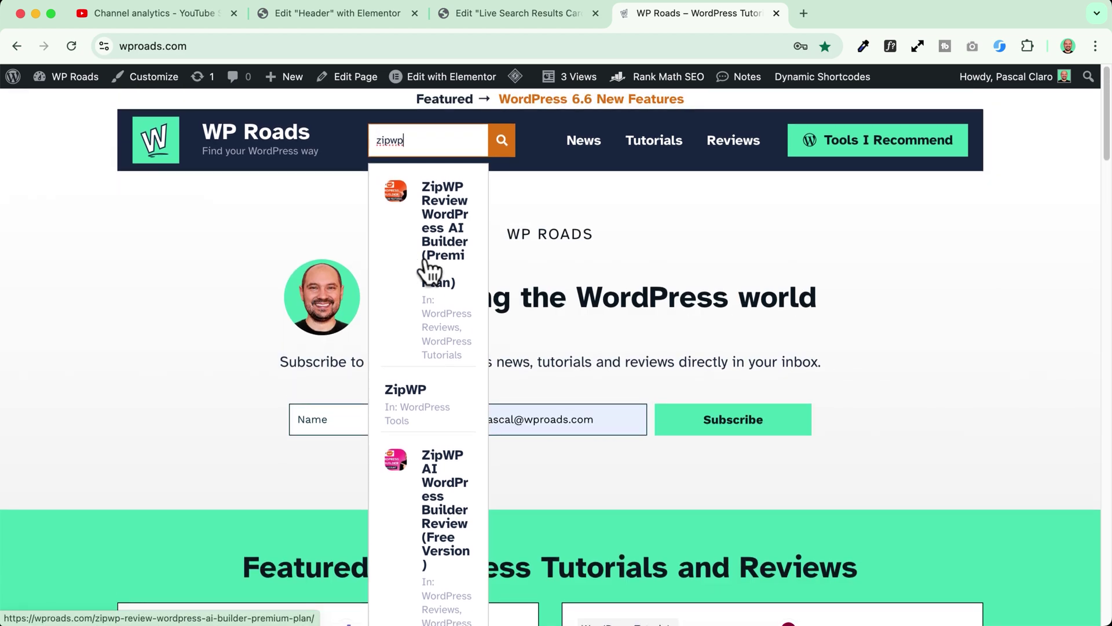
scroll(427, 273, "down", 3)
scroll(440, 272, "up", 3)
Step: Enable Custom Width for the search results dropdown at 250 px and publish the header
left_click(506, 16)
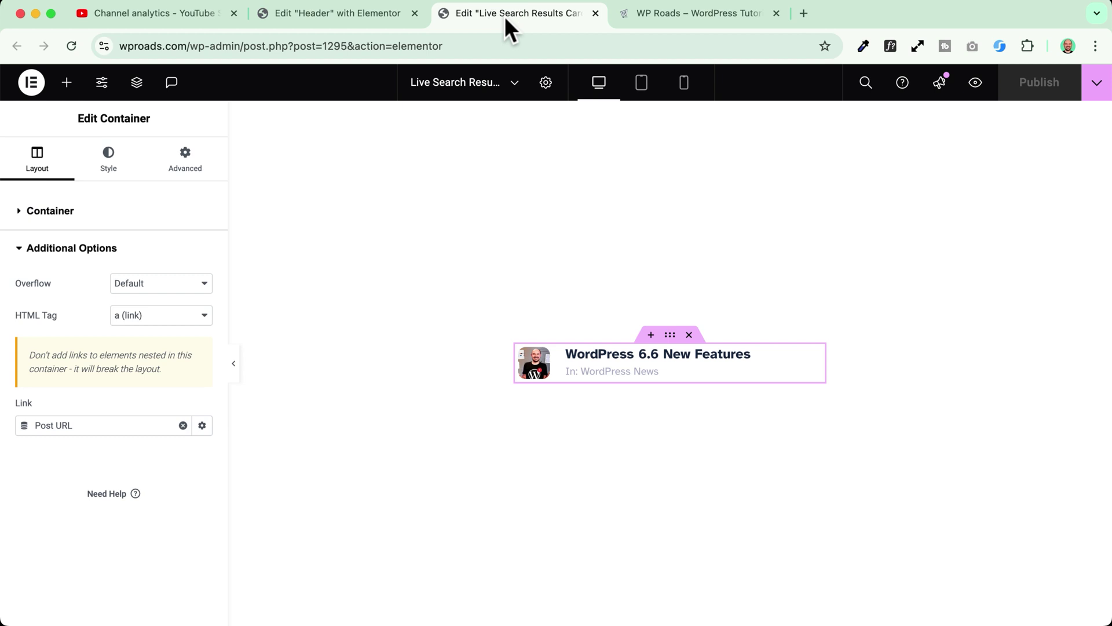
left_click(365, 15)
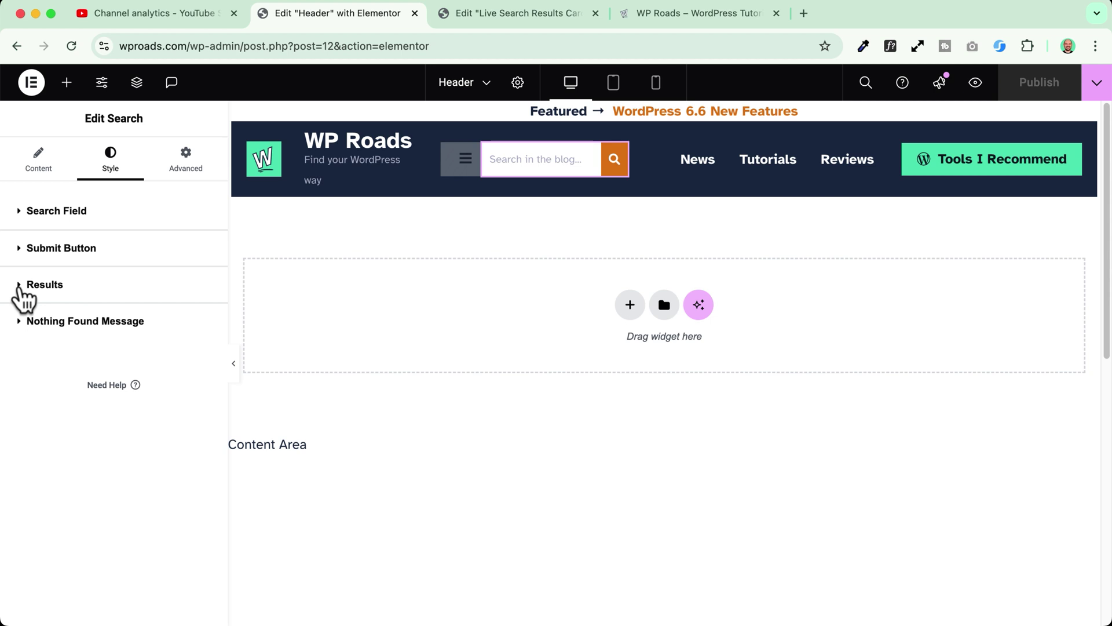
left_click(26, 285)
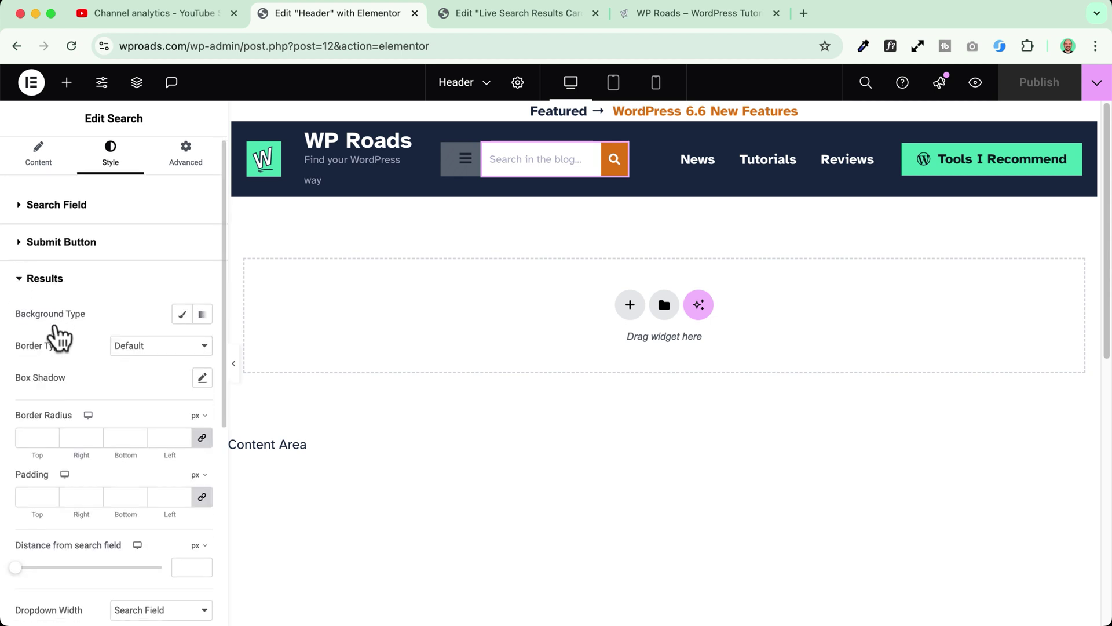
scroll(55, 335, "down", 10)
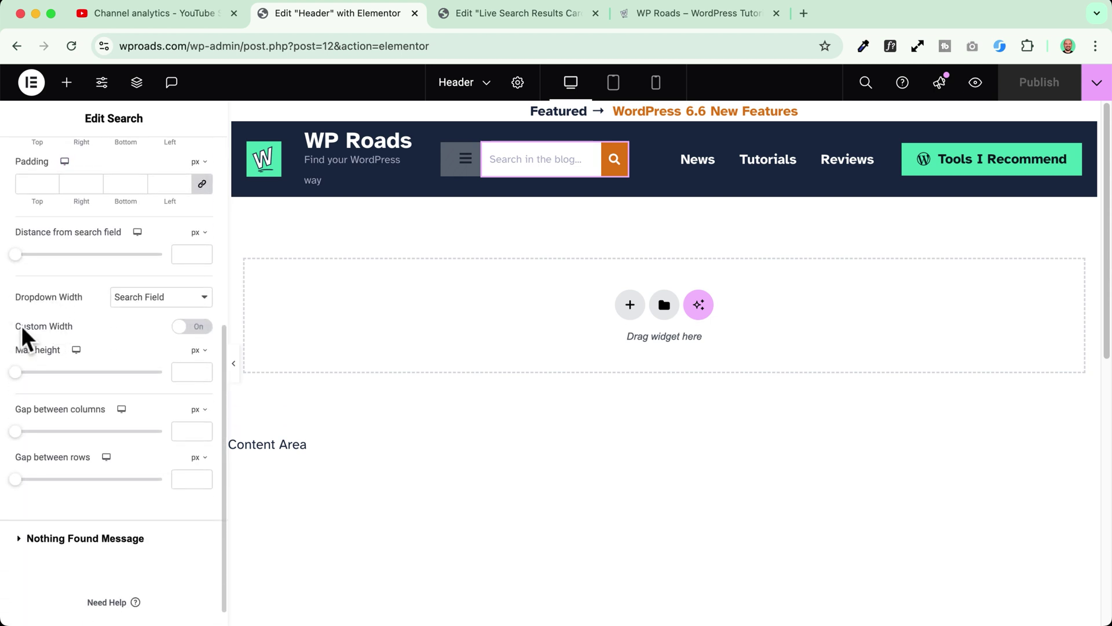
left_click(183, 328)
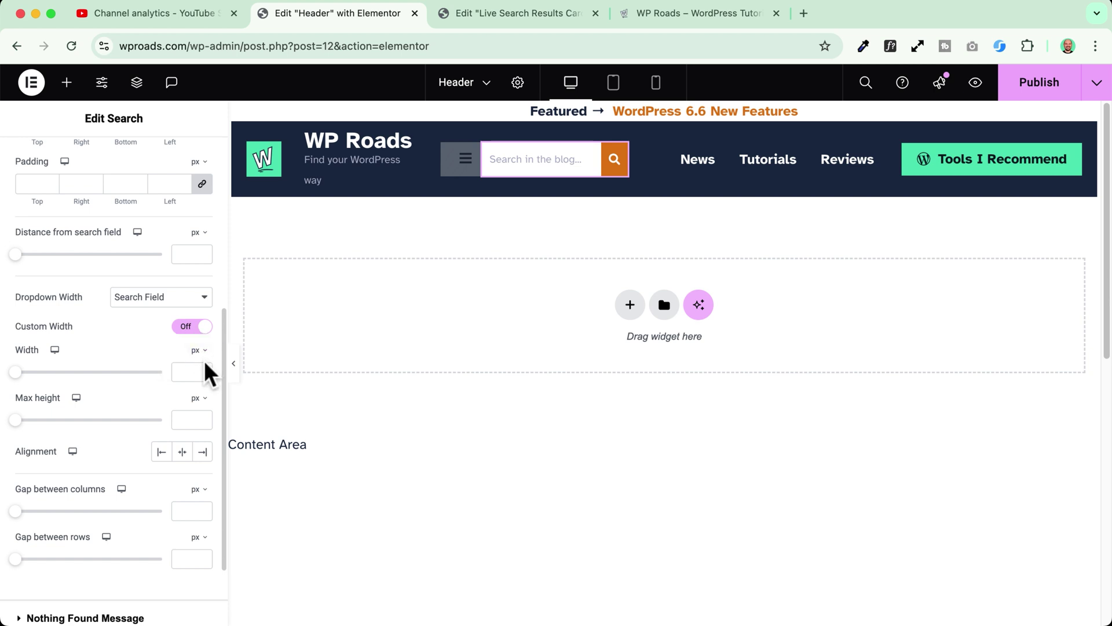
left_click(186, 371)
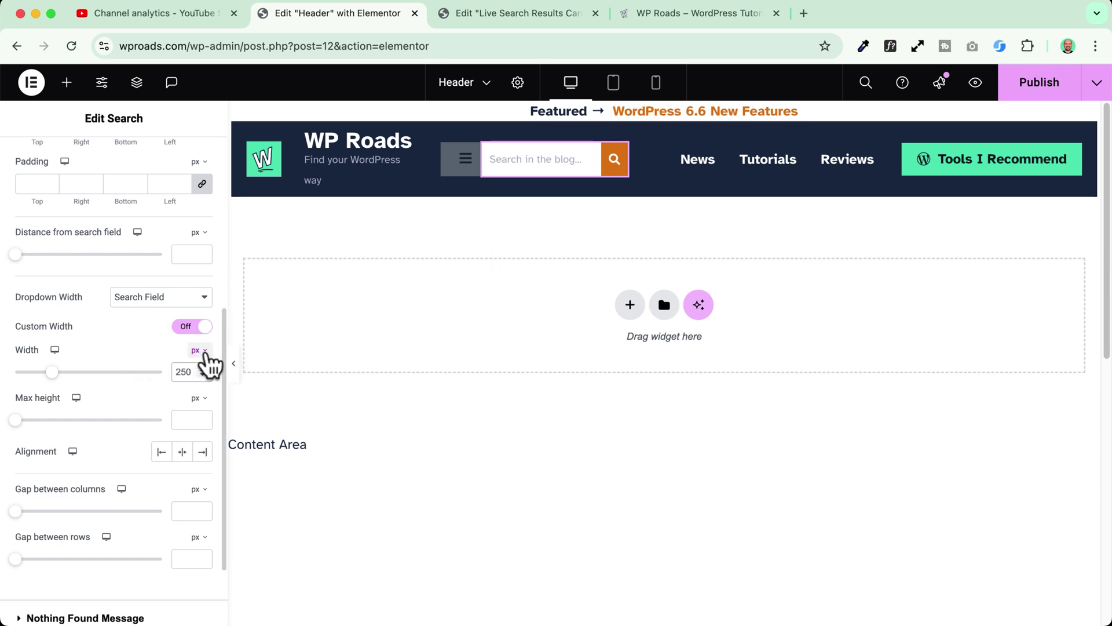
left_click(54, 349)
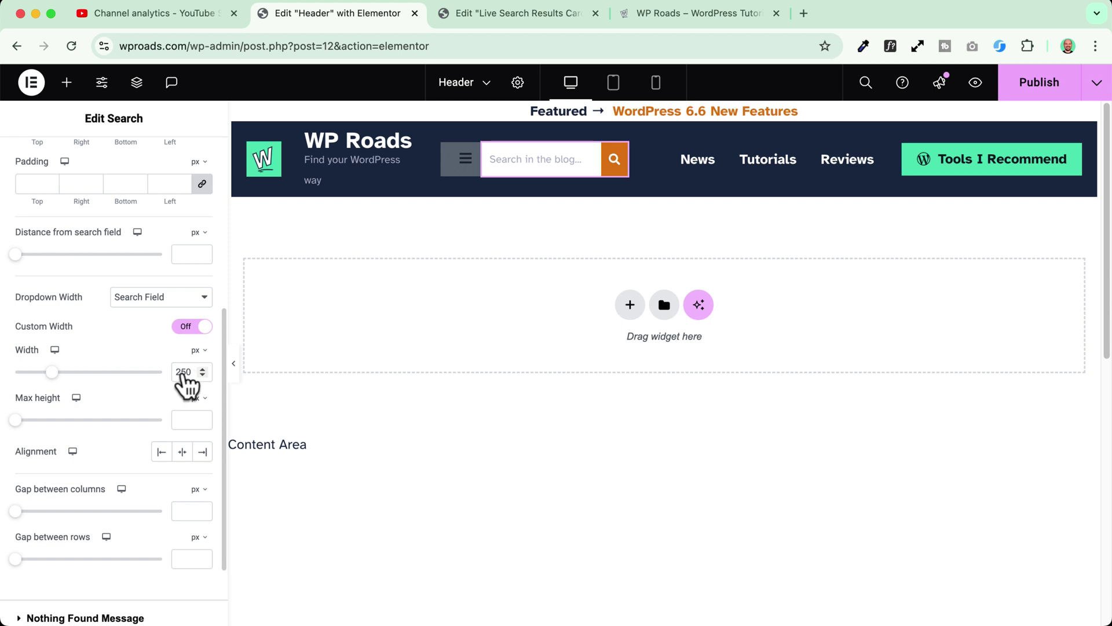
left_click(1039, 84)
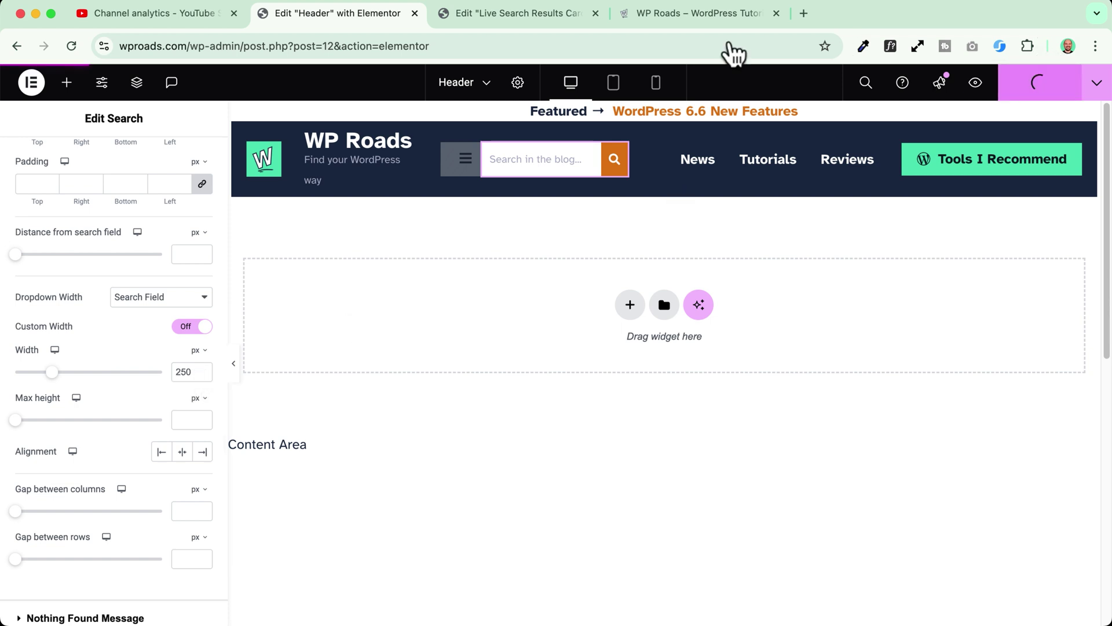
Step: Search 'zipwp' in the site preview to check the results dropdown width
left_click(491, 11)
left_click(661, 12)
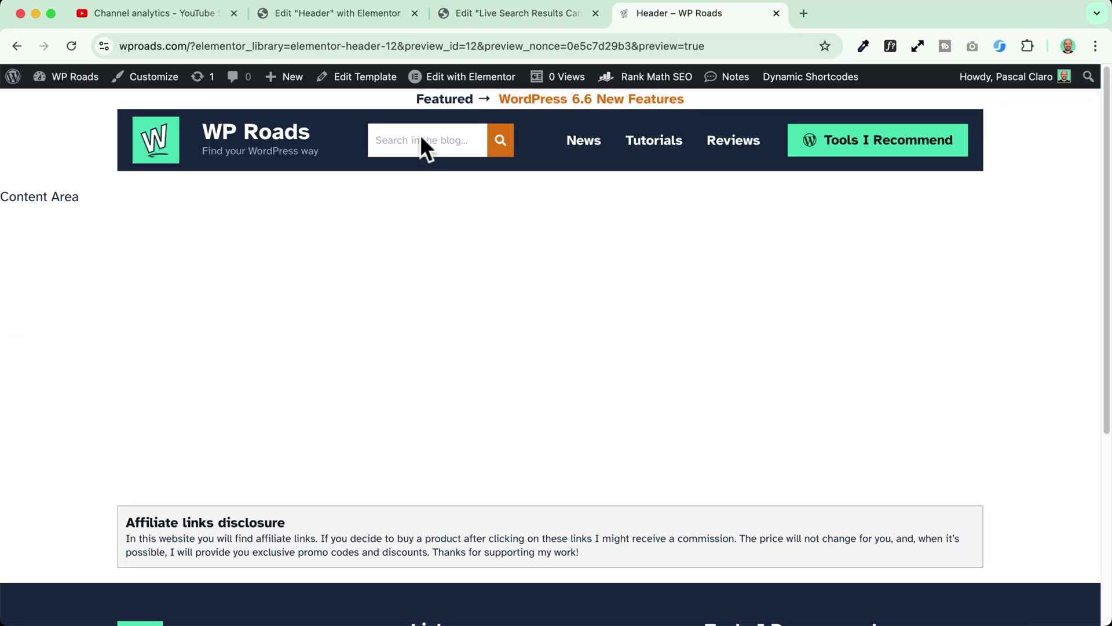
left_click(401, 142)
type("zip")
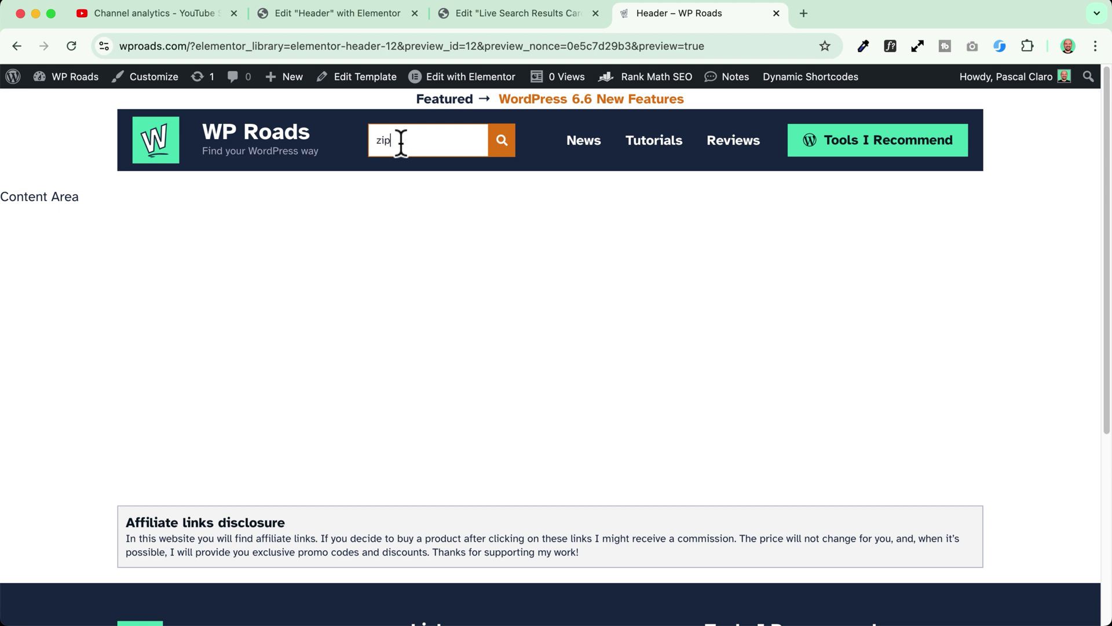
type("w")
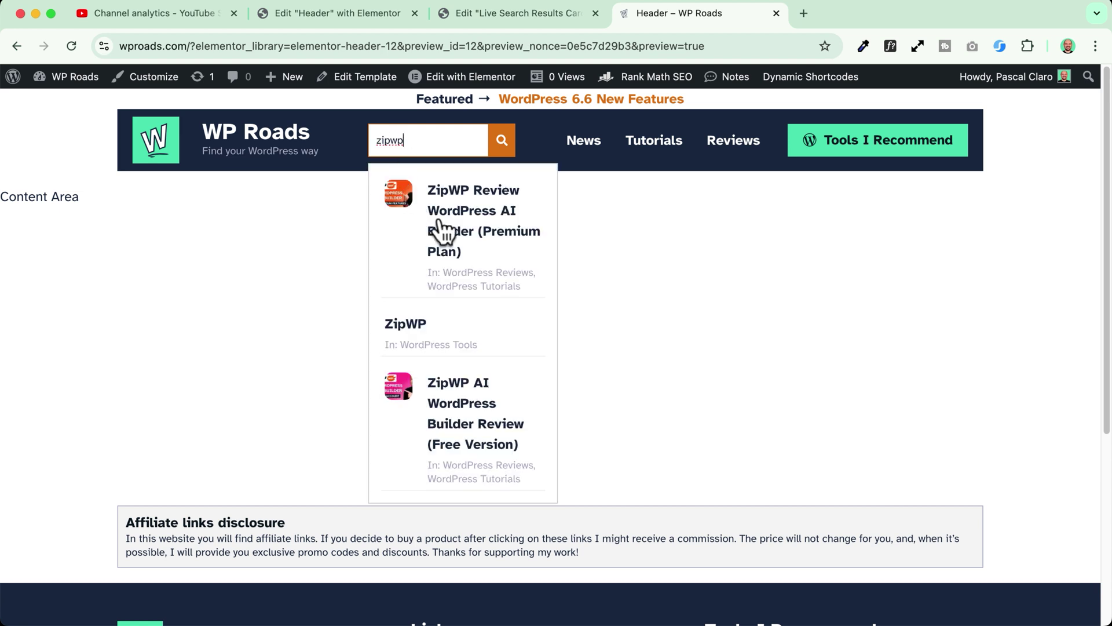
type("p")
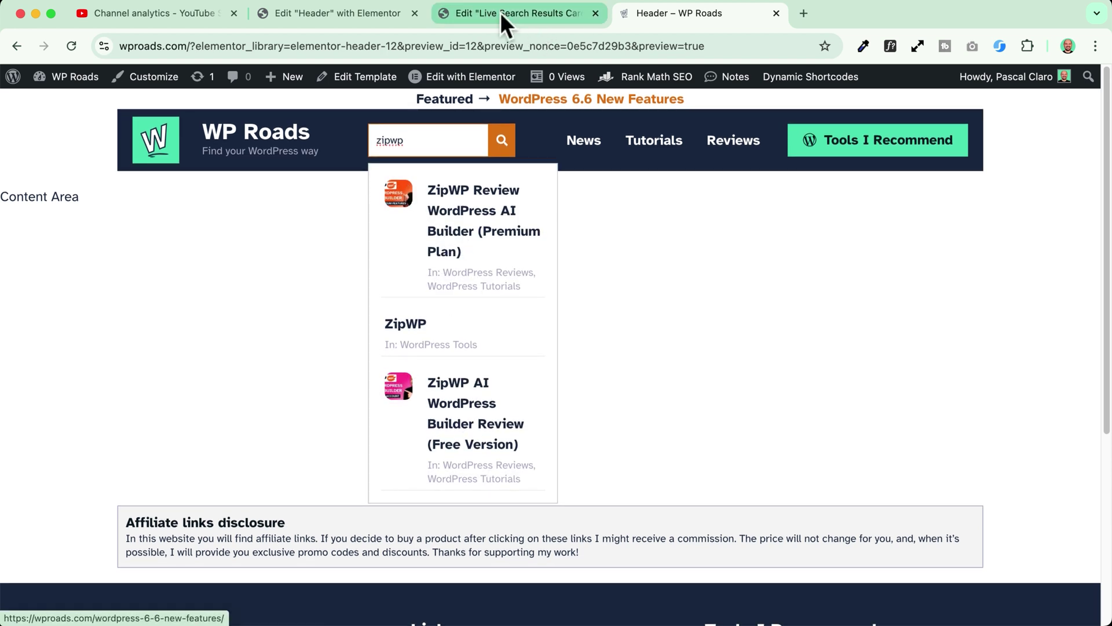
Step: Change the dropdown width to 350 px, publish the header, and reload the site preview
left_click(356, 13)
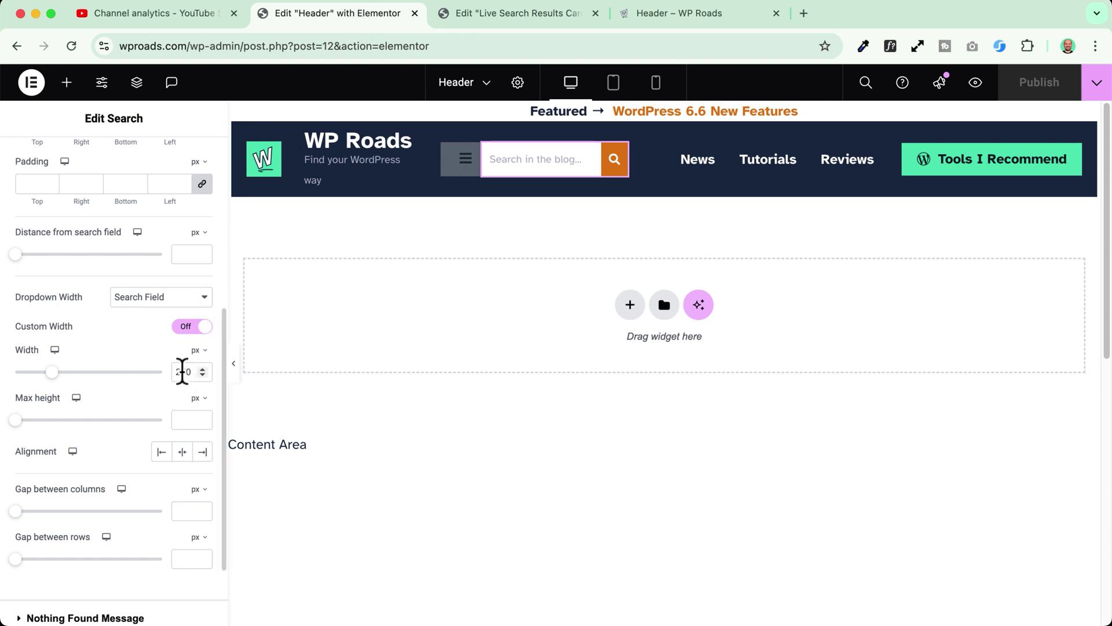
type("3")
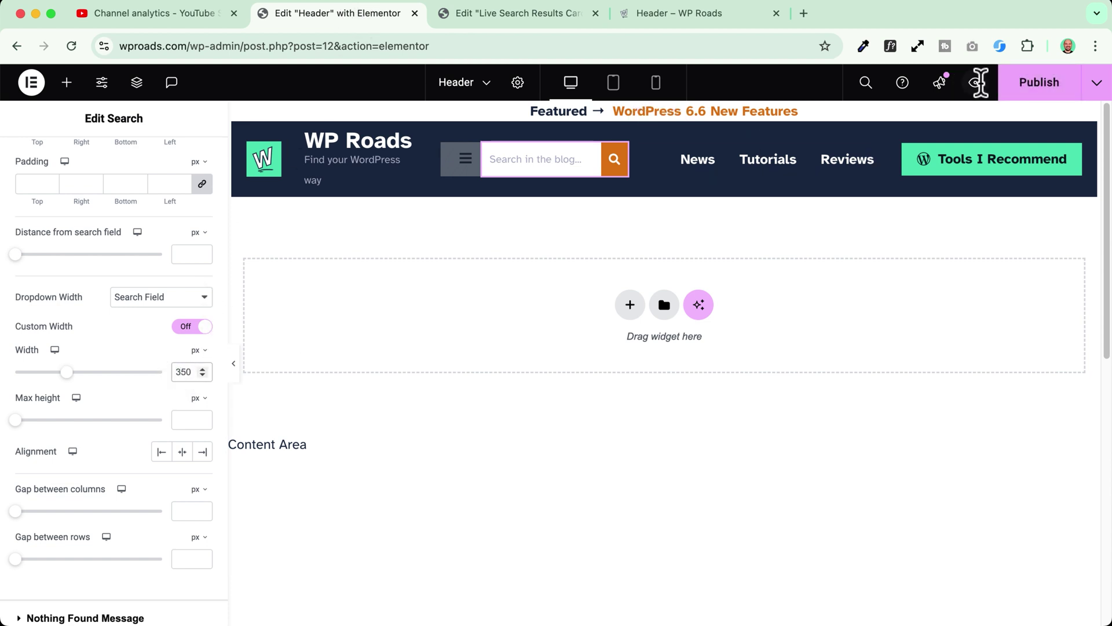
left_click(1037, 90)
left_click(662, 10)
key("super+r")
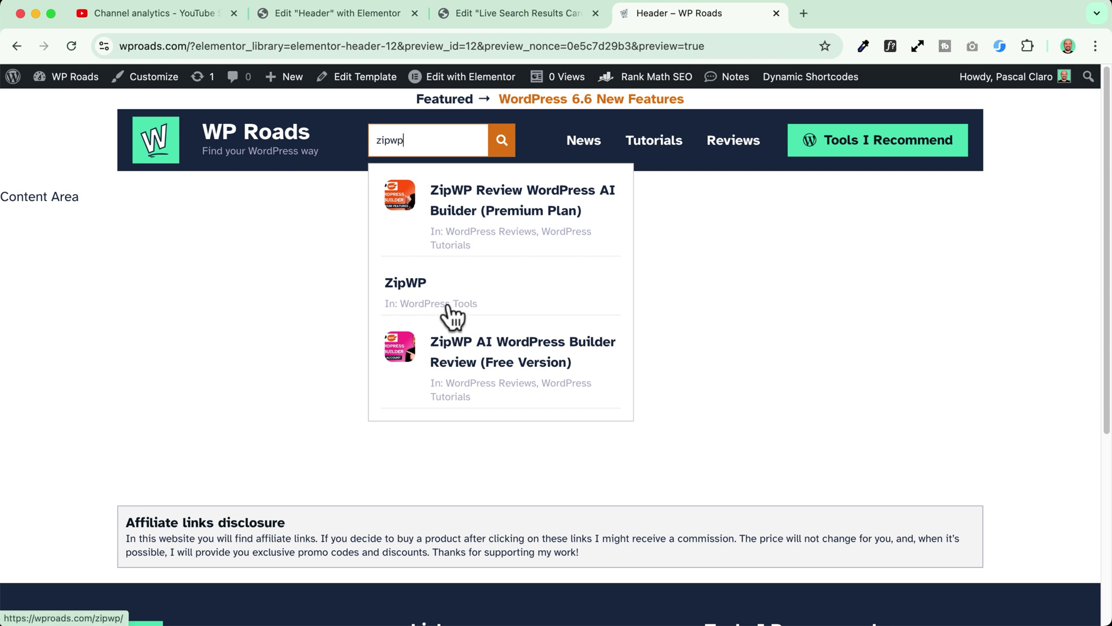
left_click(340, 12)
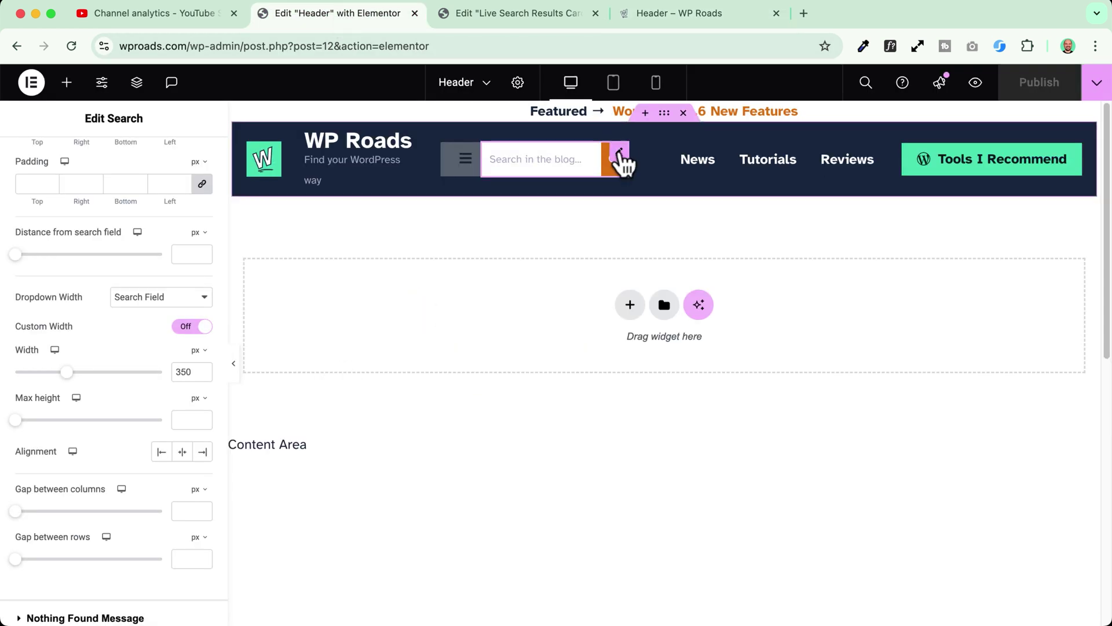
Step: Set the search query to Exclude by term, excluding the WordPress Tools category, and check the site preview
scroll(87, 202, "up", 5)
left_click(38, 163)
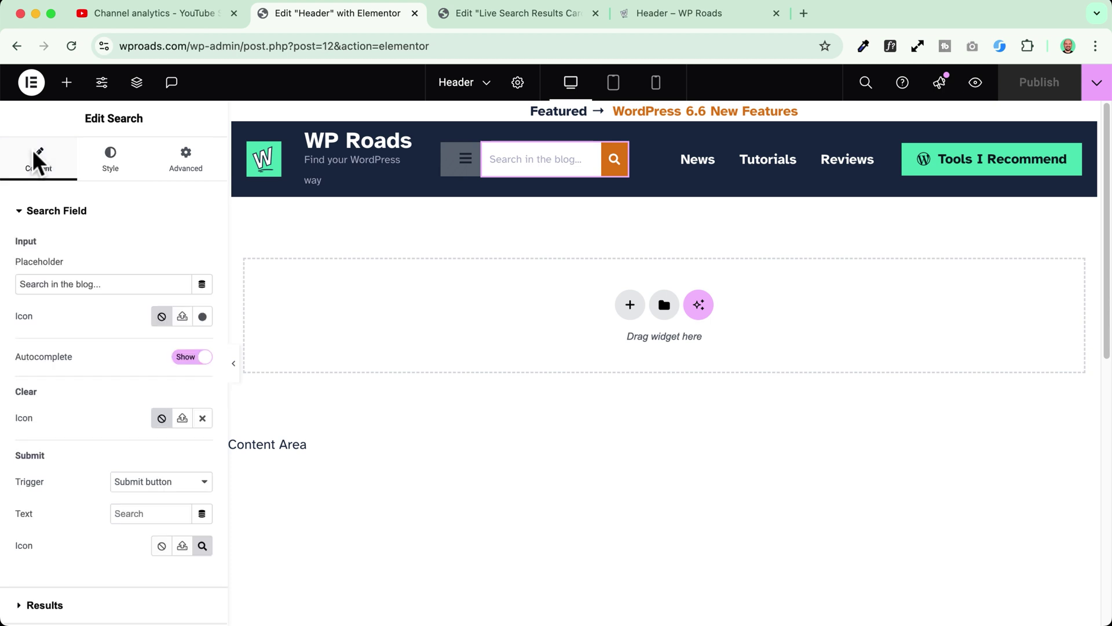
scroll(51, 313, "down", 3)
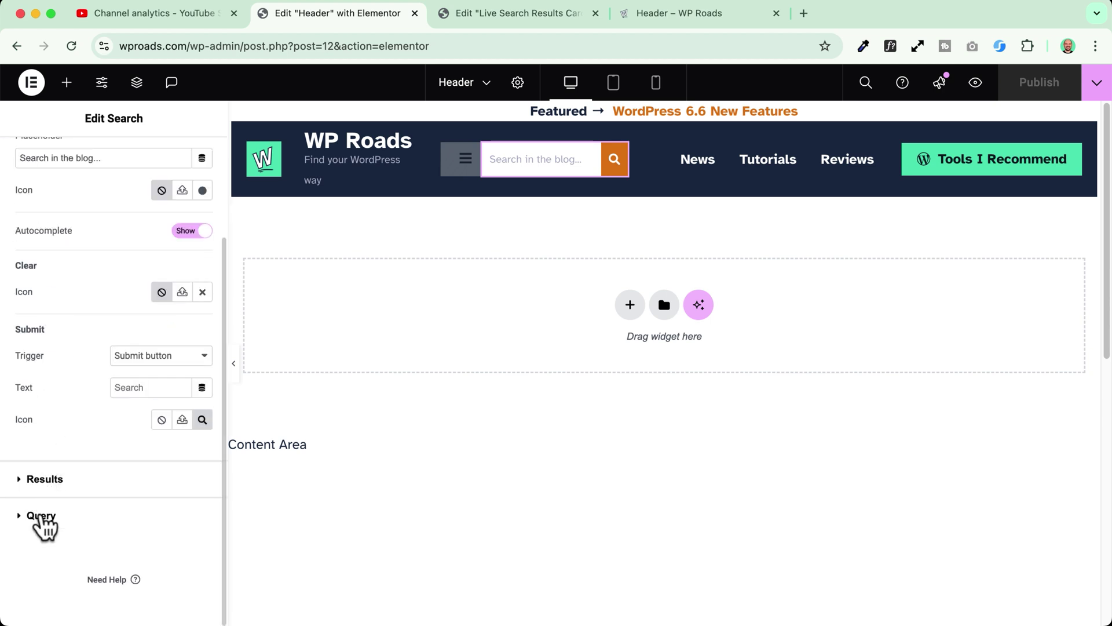
left_click(41, 516)
left_click(157, 354)
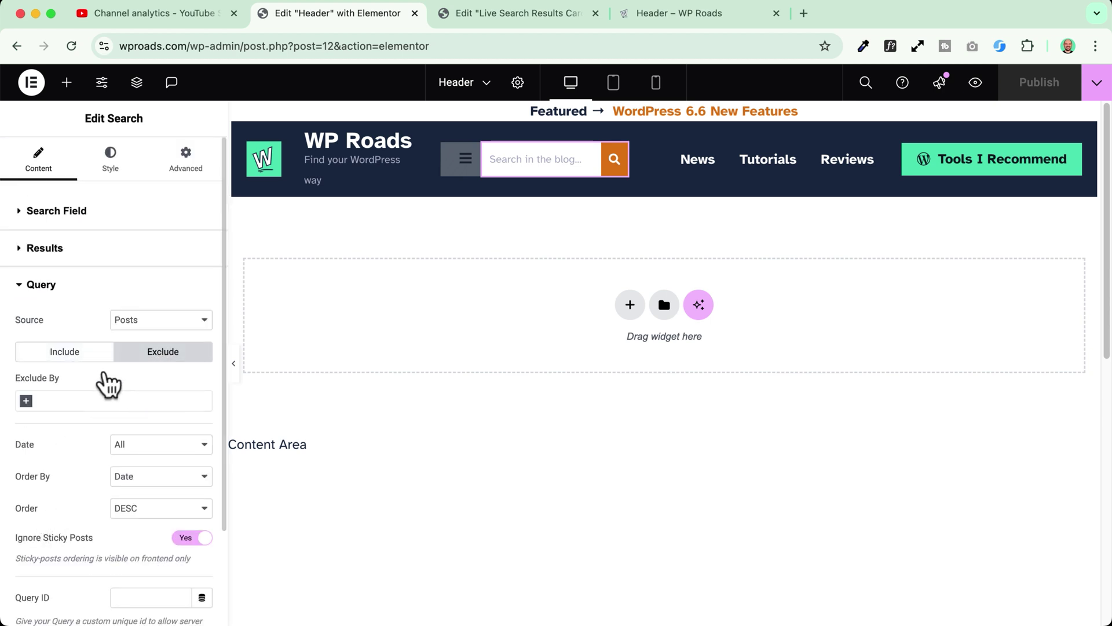
left_click(72, 400)
left_click(61, 424)
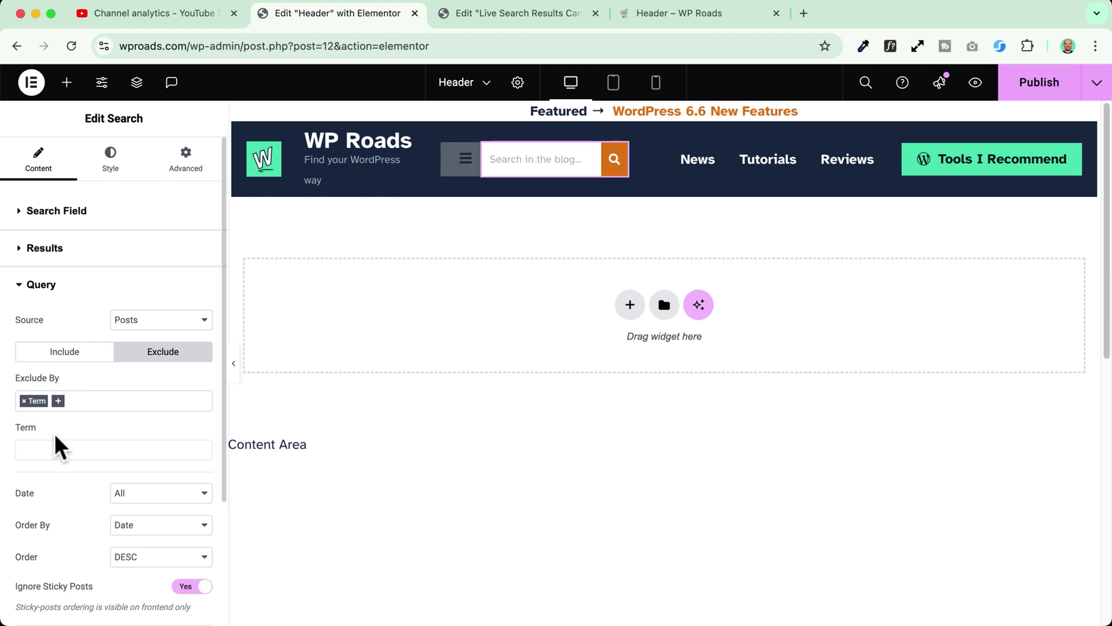
left_click(44, 450)
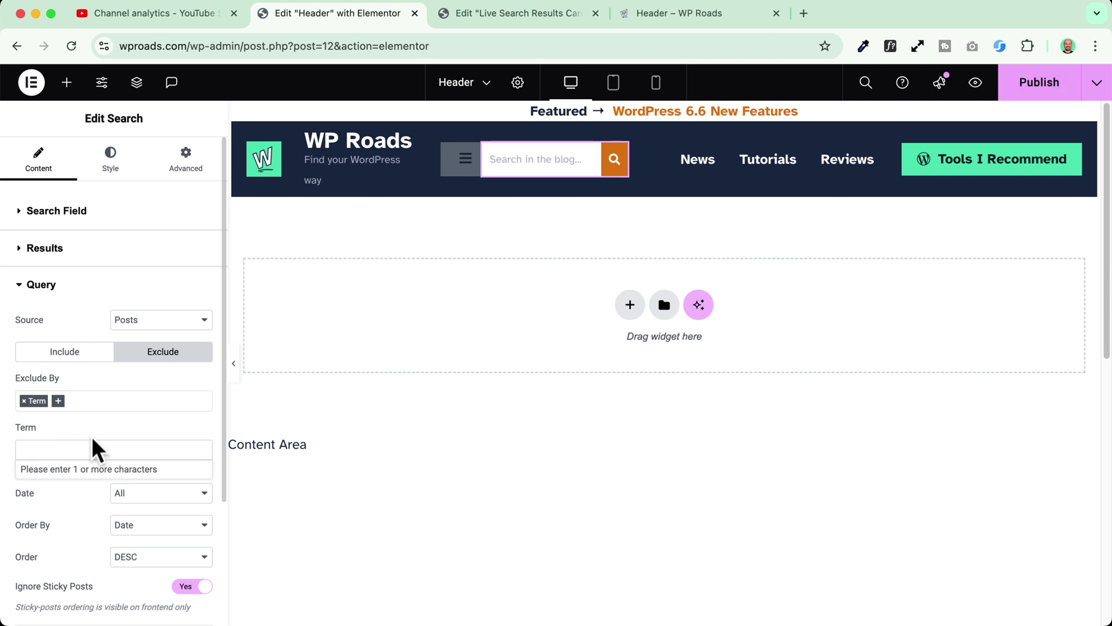
type("wordpr")
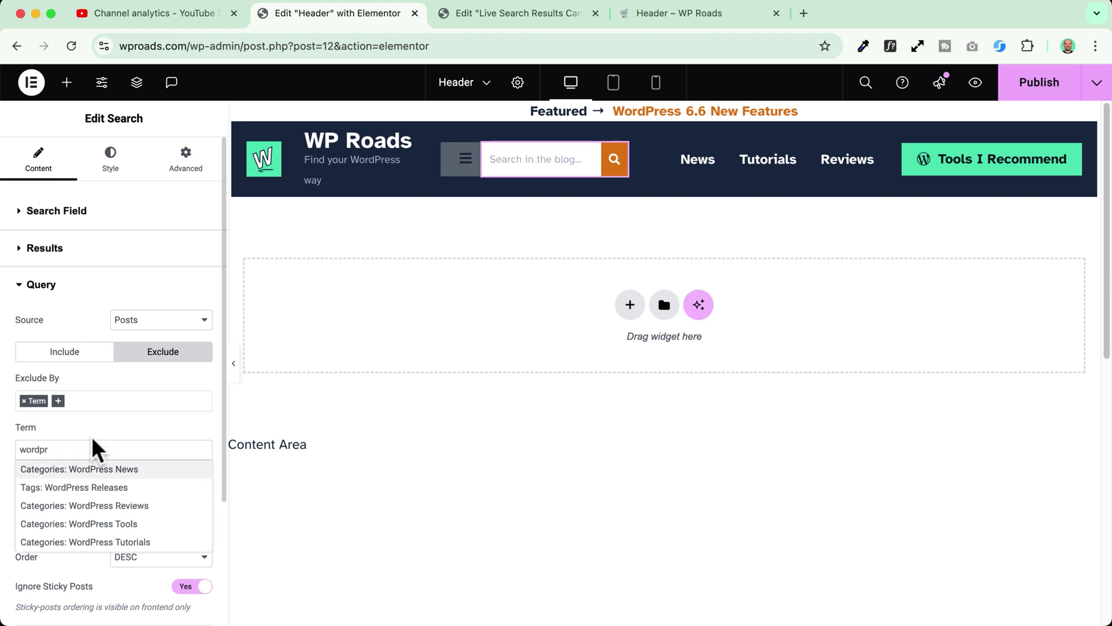
type("ess tools")
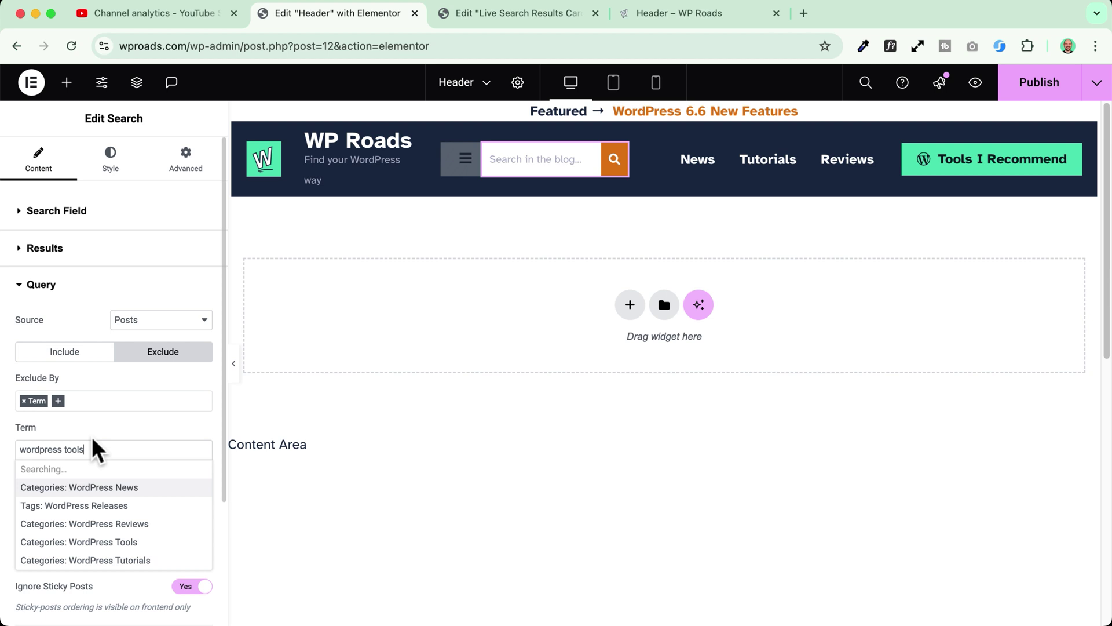
left_click(90, 468)
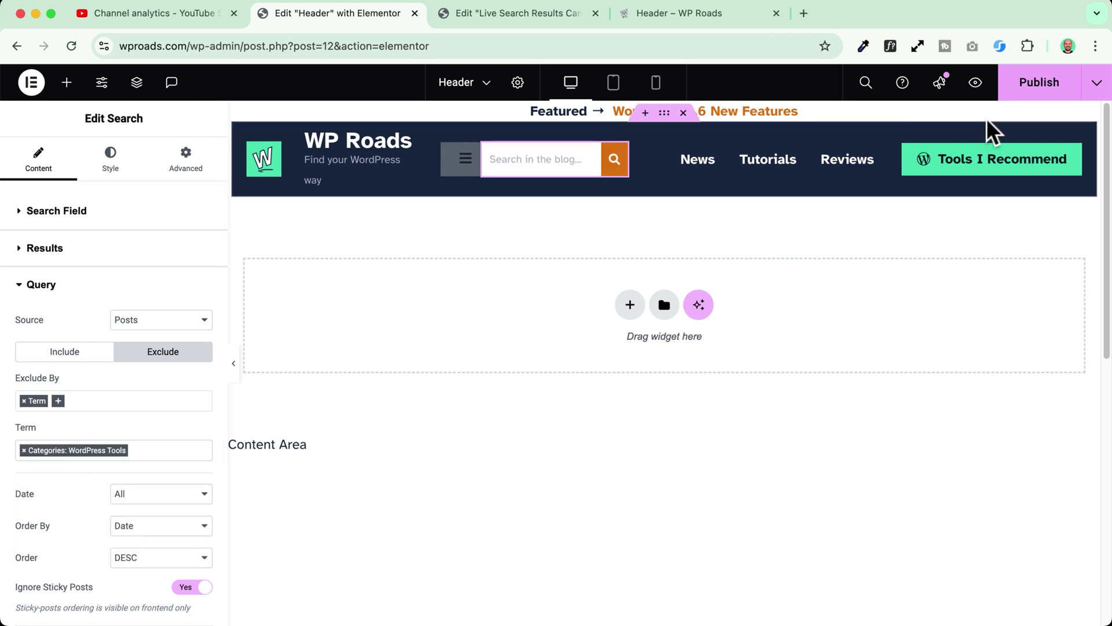
left_click(684, 13)
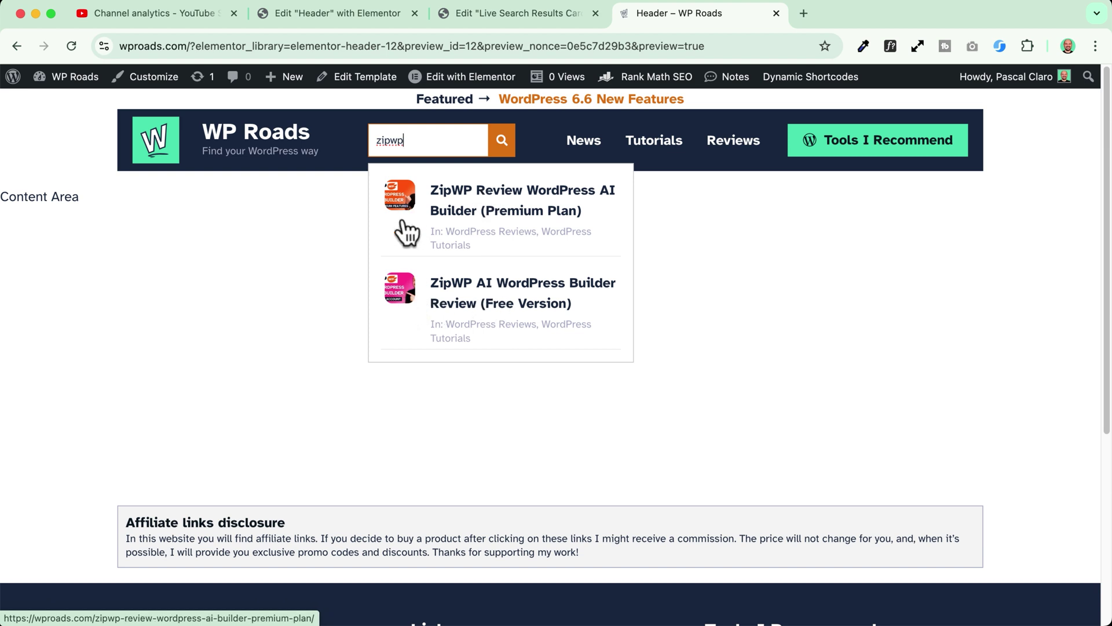
Step: In the Live Search Results Card, set the featured image resolution to Medium Large
left_click(502, 17)
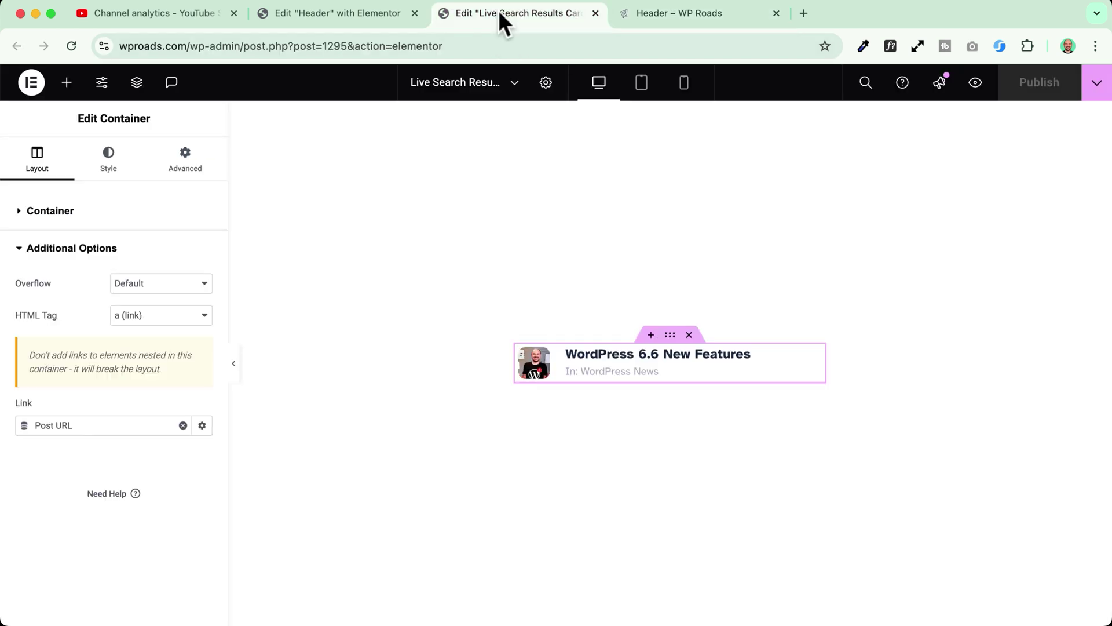
left_click(541, 360)
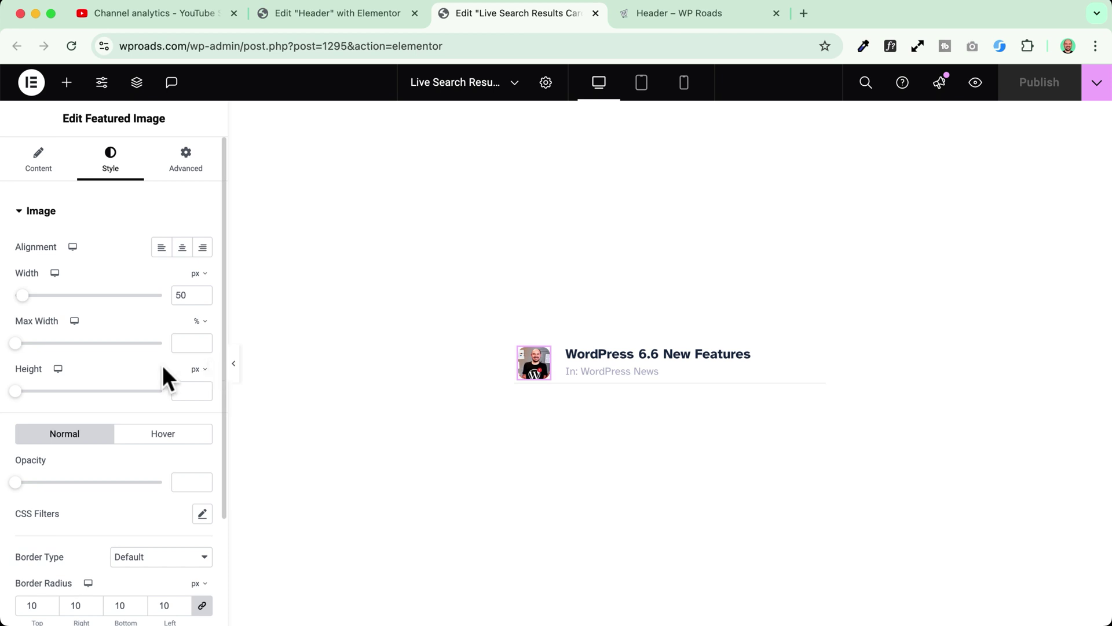
left_click(169, 297)
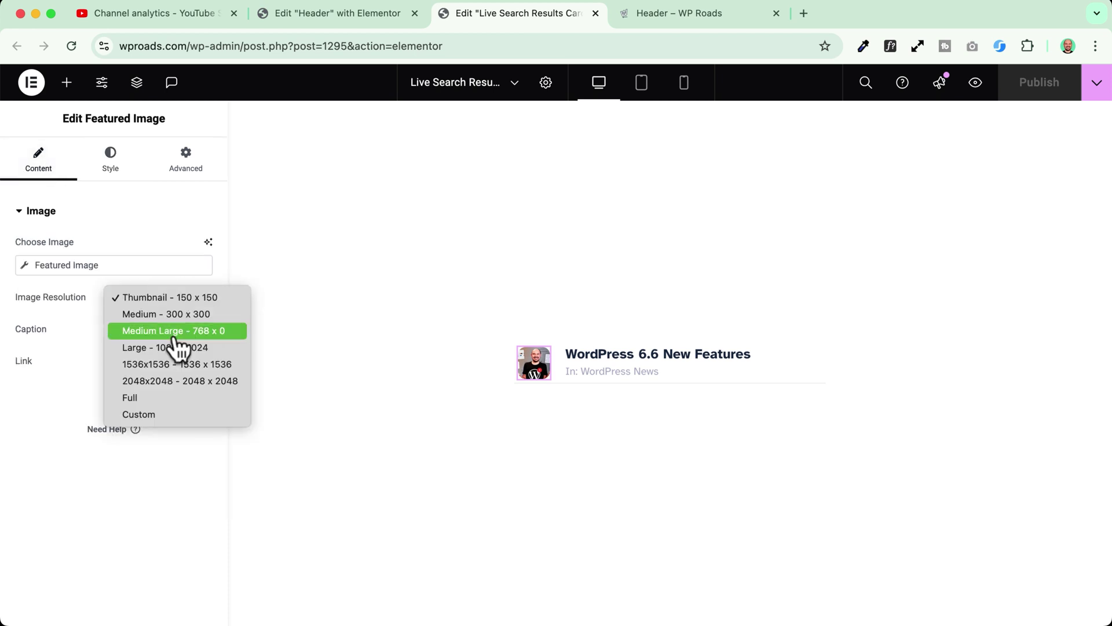
left_click(173, 335)
Step: Style the featured image at 90 px width with 5 px border radius, and publish the card
left_click(111, 162)
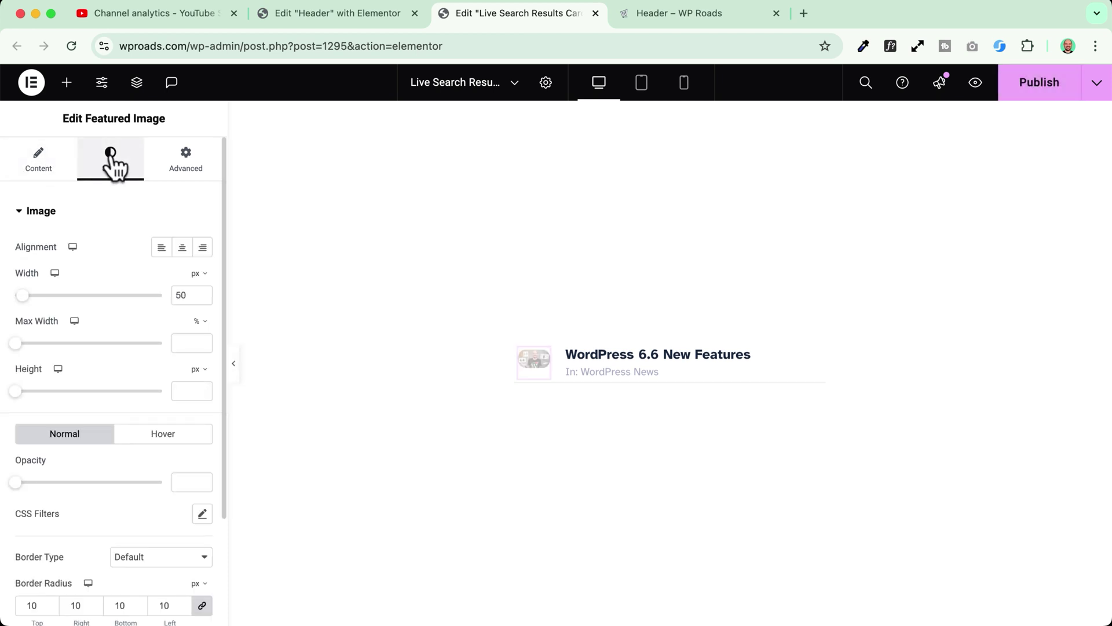
scroll(183, 314, "down", 3)
left_click(1033, 93)
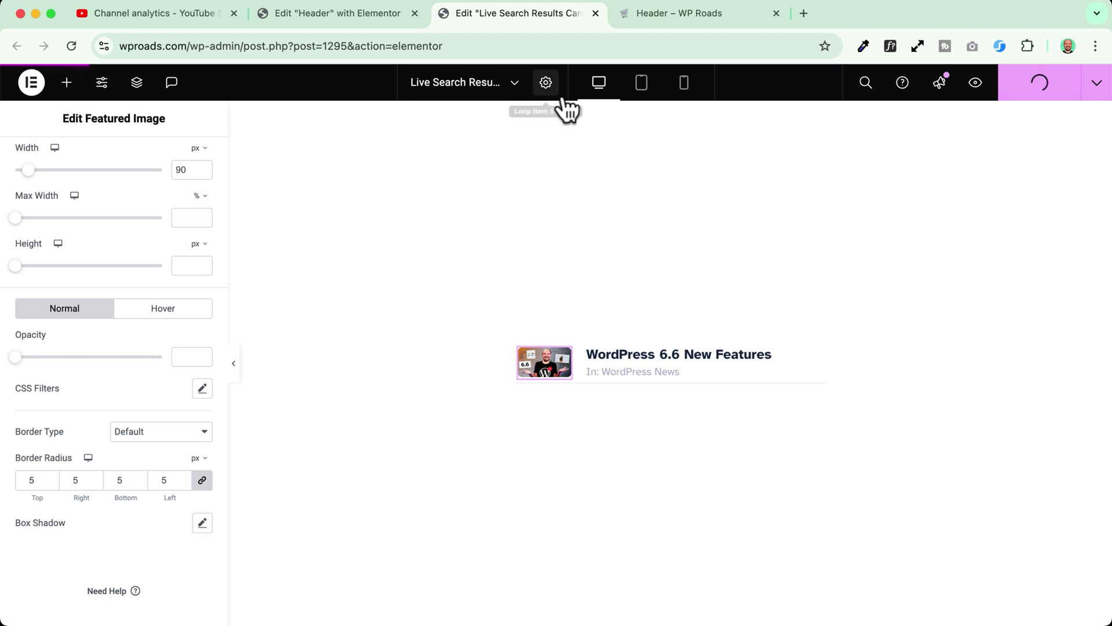
left_click(710, 13)
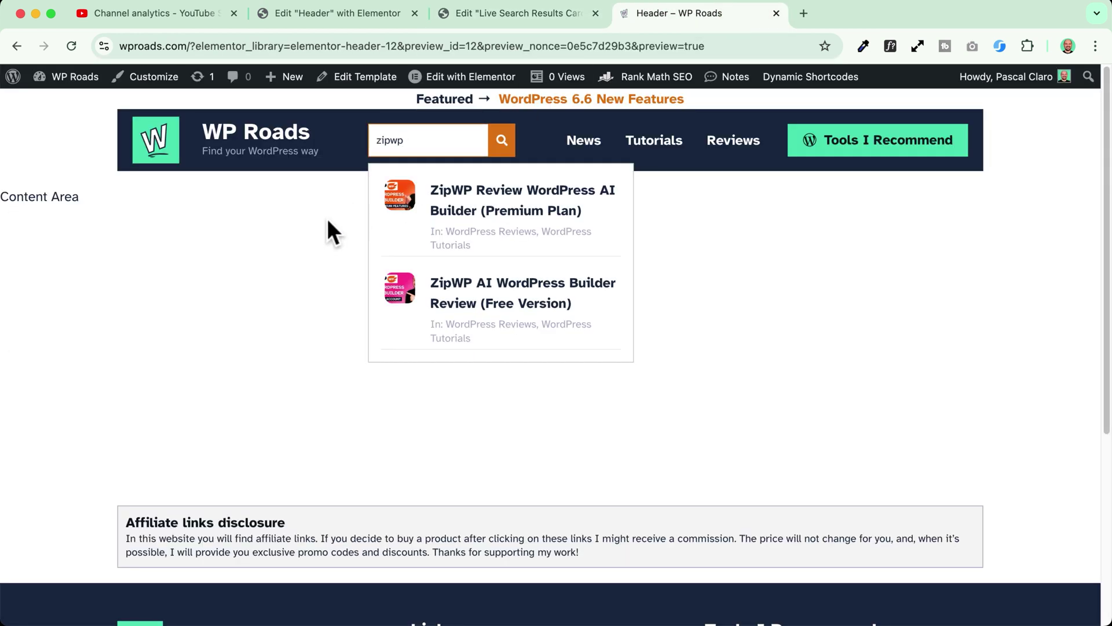
Step: Reload the preview, search 'zipw' in the header, and open the first ZipWP Review result
left_click(72, 46)
type("zipw")
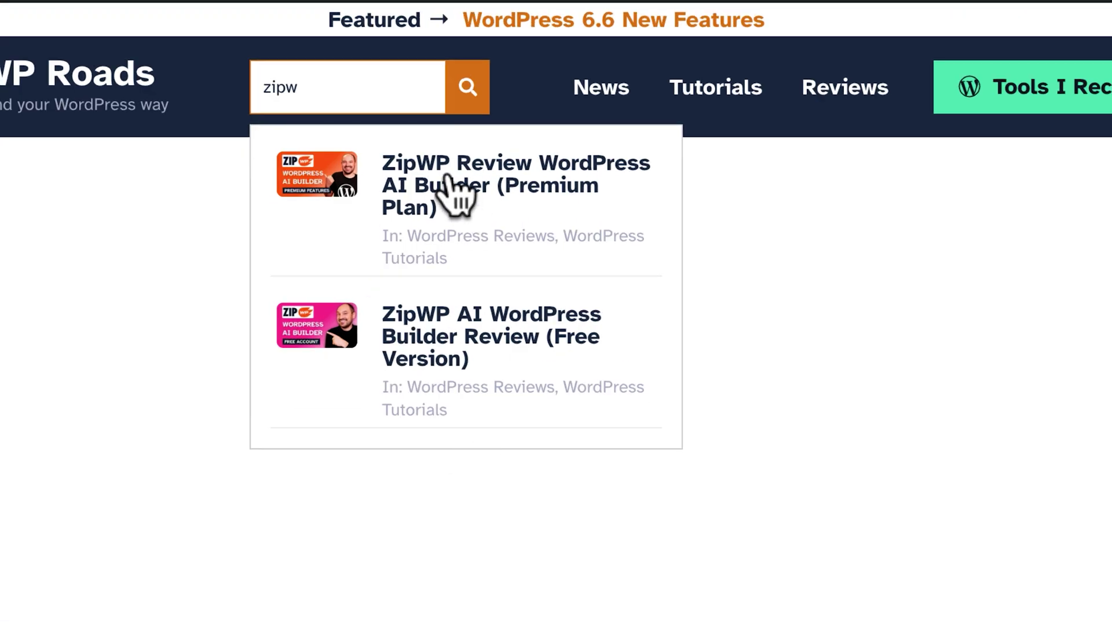
left_click(454, 196)
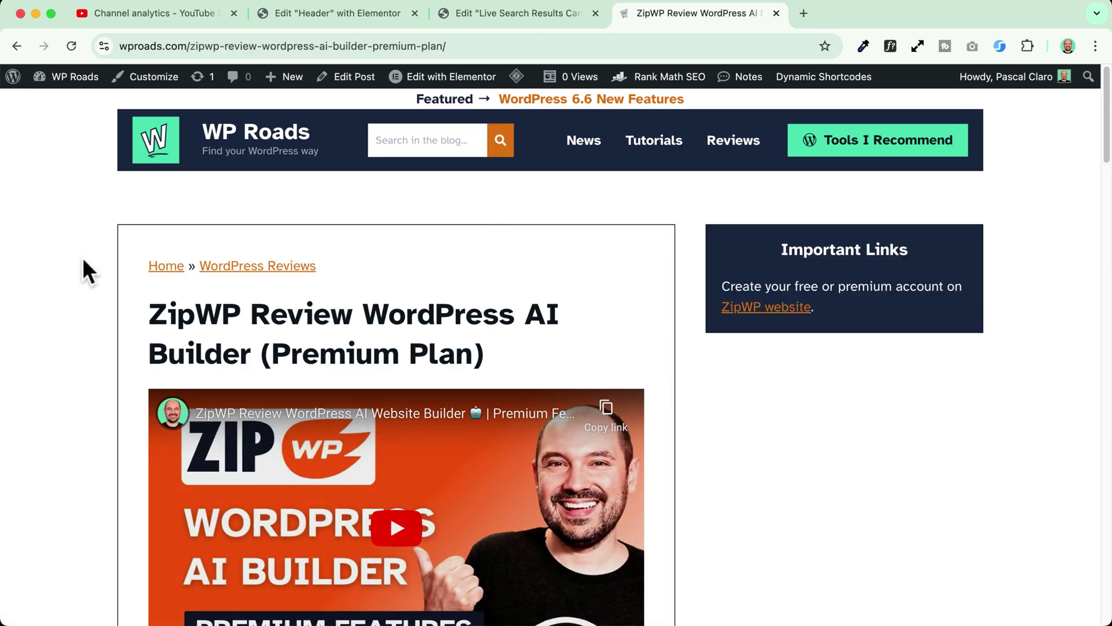